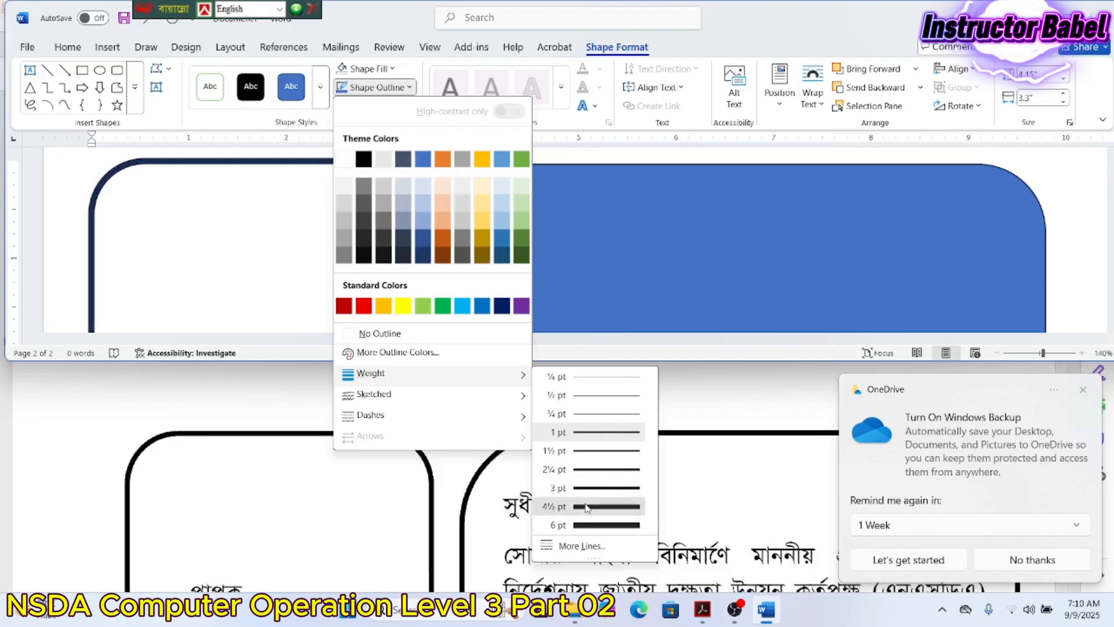
# - Finish the left box's 4½ pt outline and remove the right box's blue fill
pyautogui.click(587, 507)
pyautogui.click(472, 181)
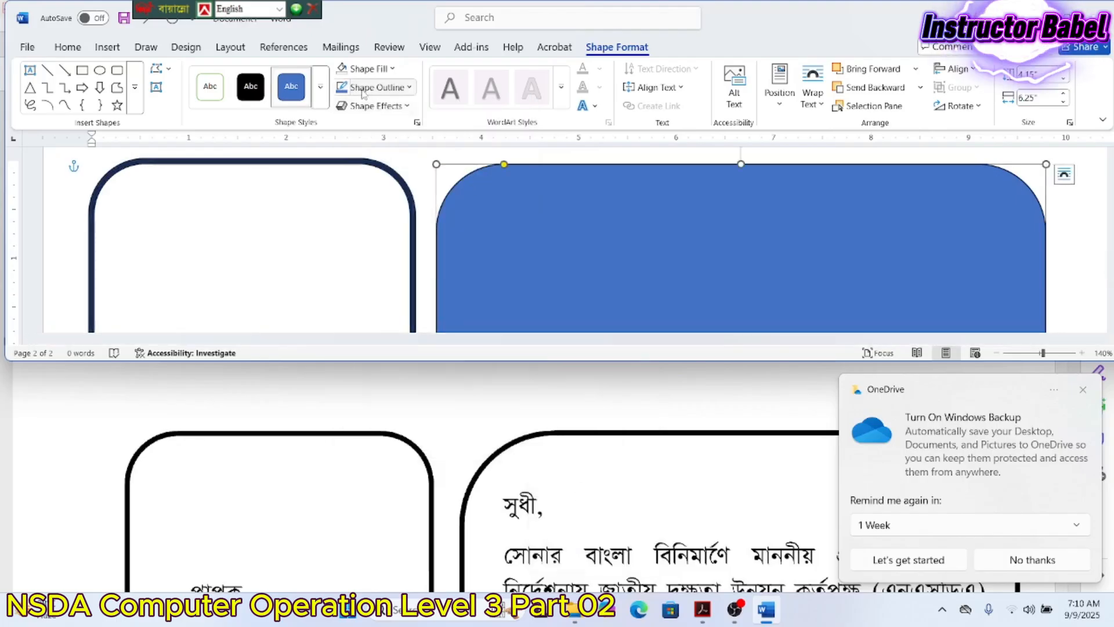
pyautogui.click(367, 68)
pyautogui.click(371, 314)
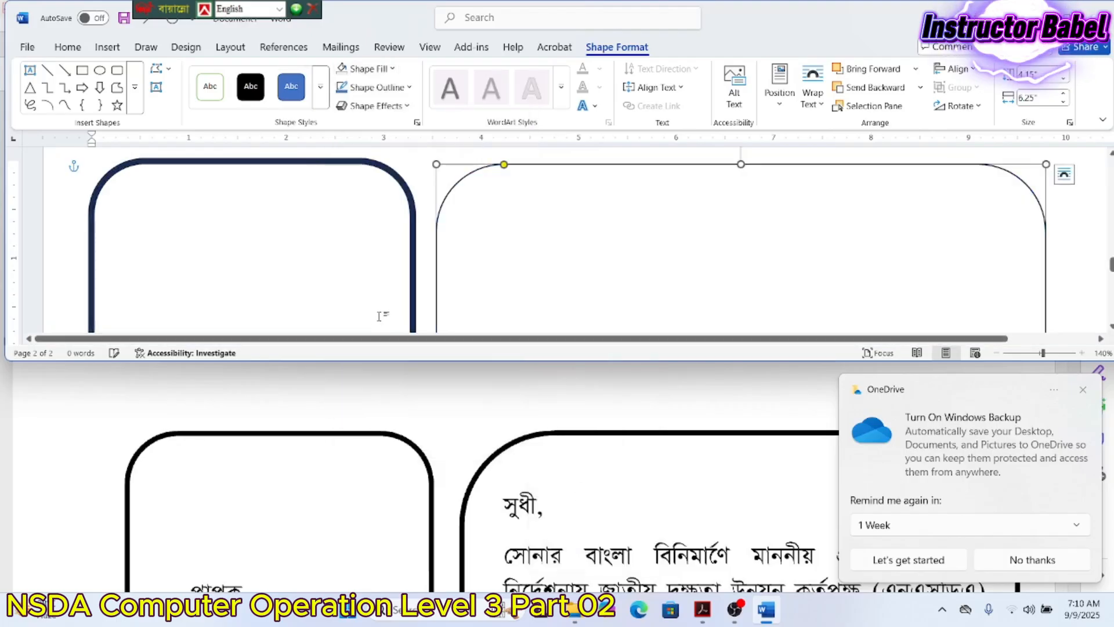
# - Give the right rounded box a 4½ pt outline to match the left box
pyautogui.click(376, 87)
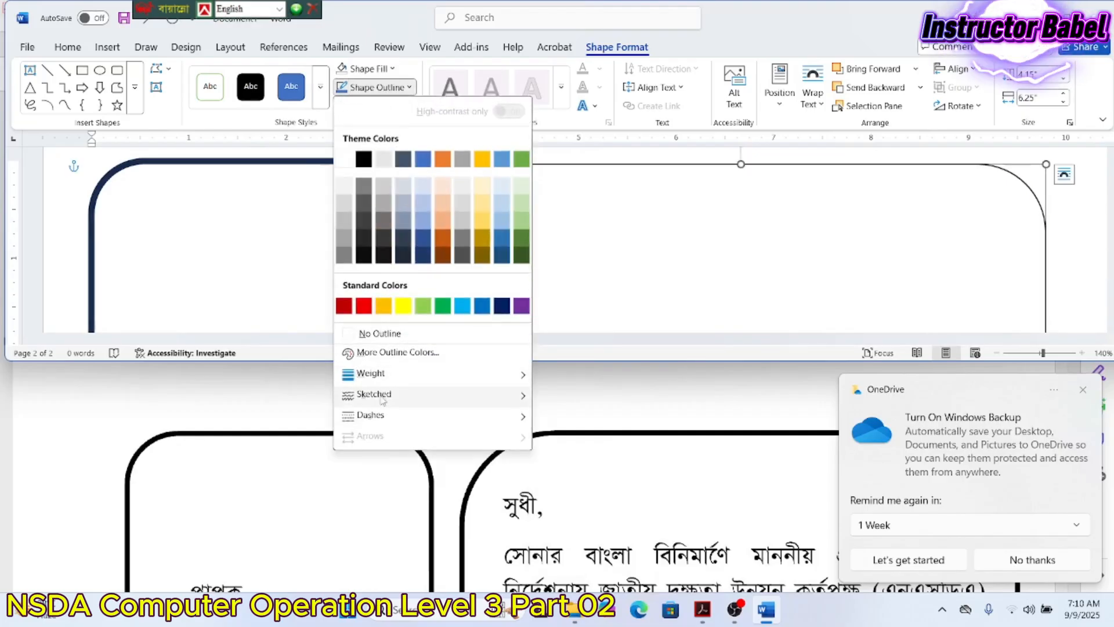
pyautogui.moveTo(395, 375)
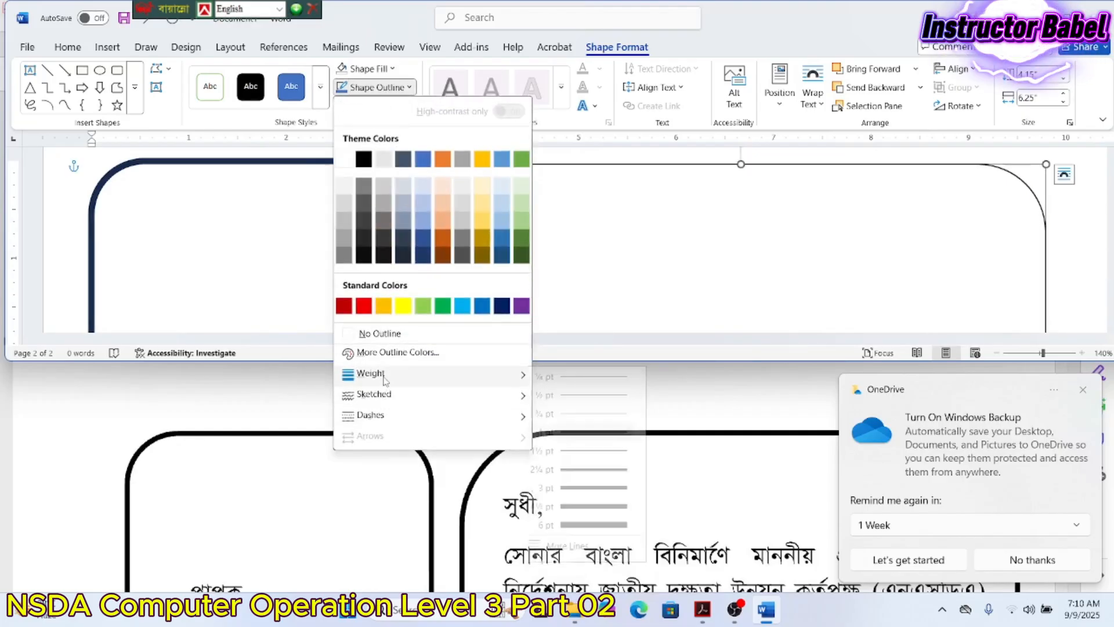
pyautogui.click(577, 506)
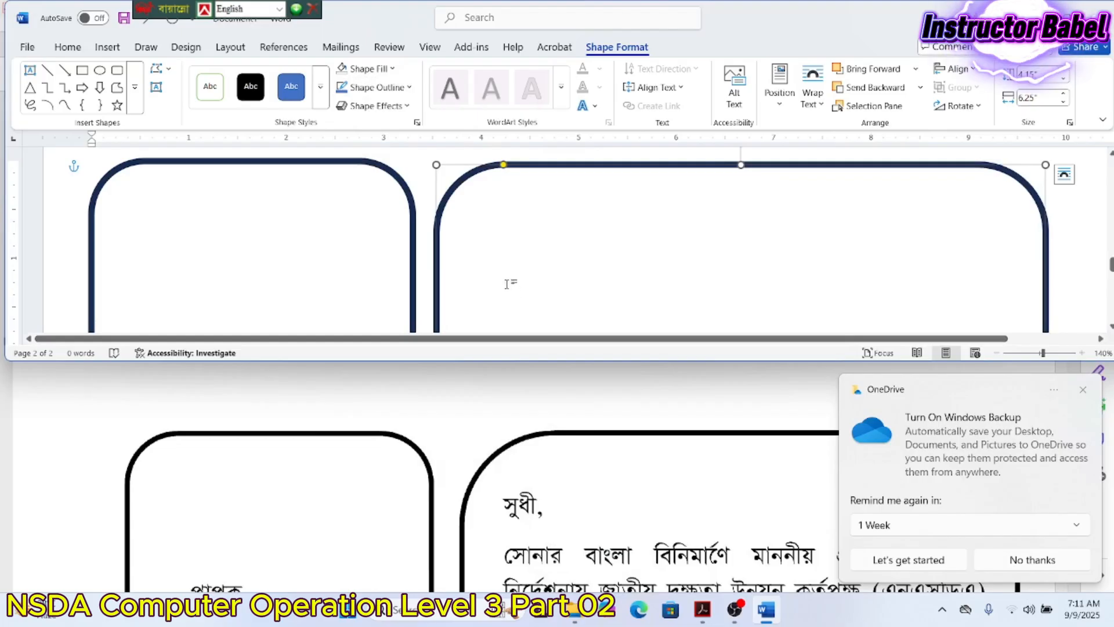
pyautogui.click(492, 267)
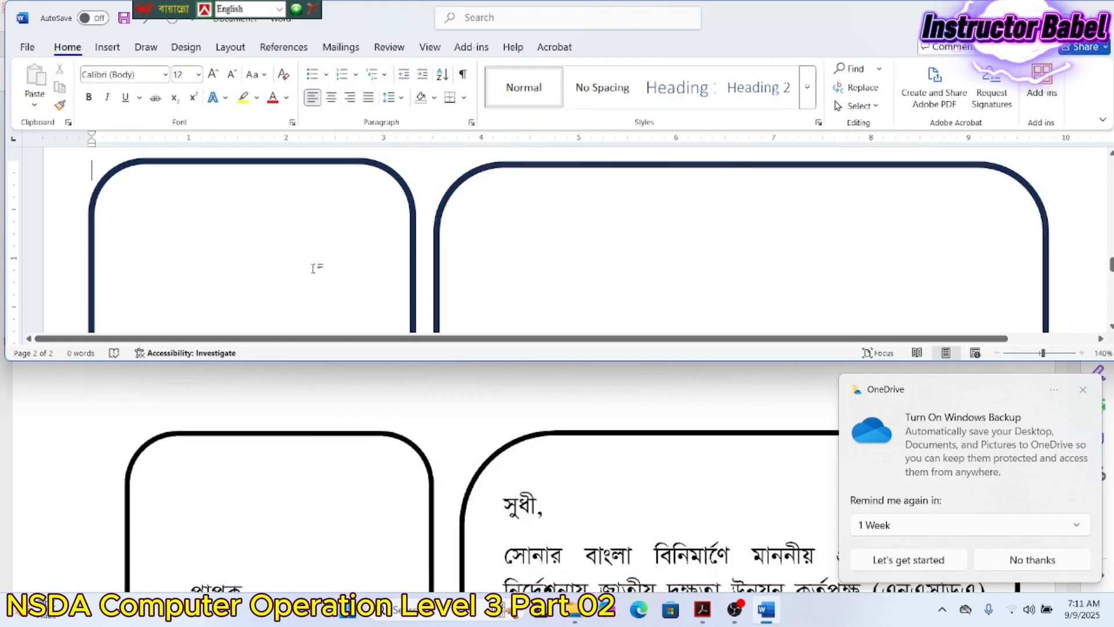
# - Add a text area inside the left rounded box
pyautogui.click(193, 165)
pyautogui.rightClick(195, 163)
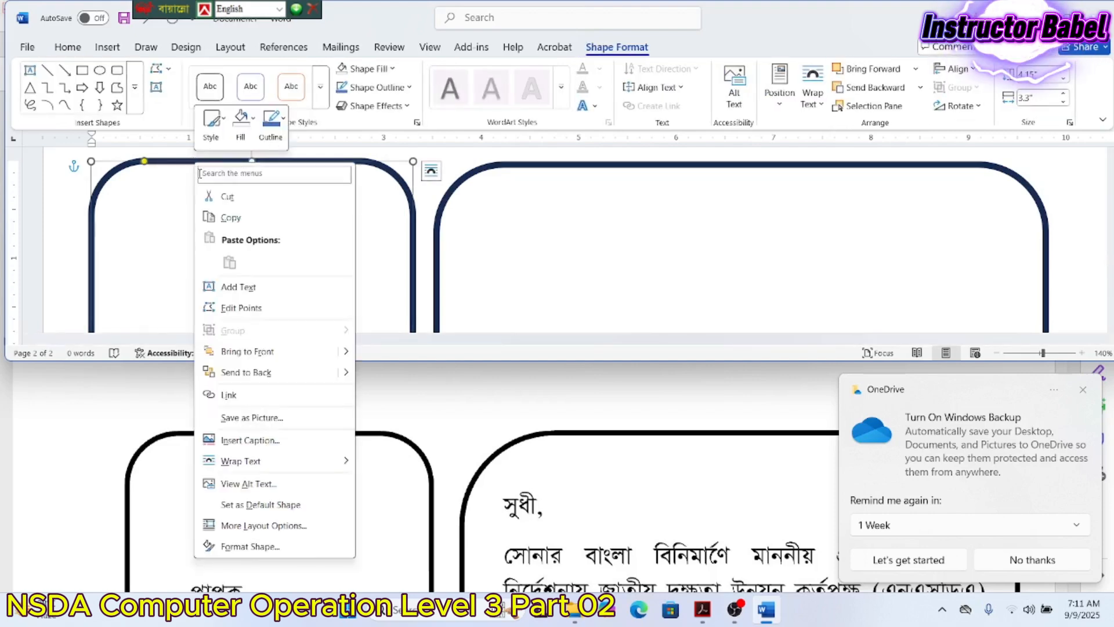
pyautogui.click(235, 287)
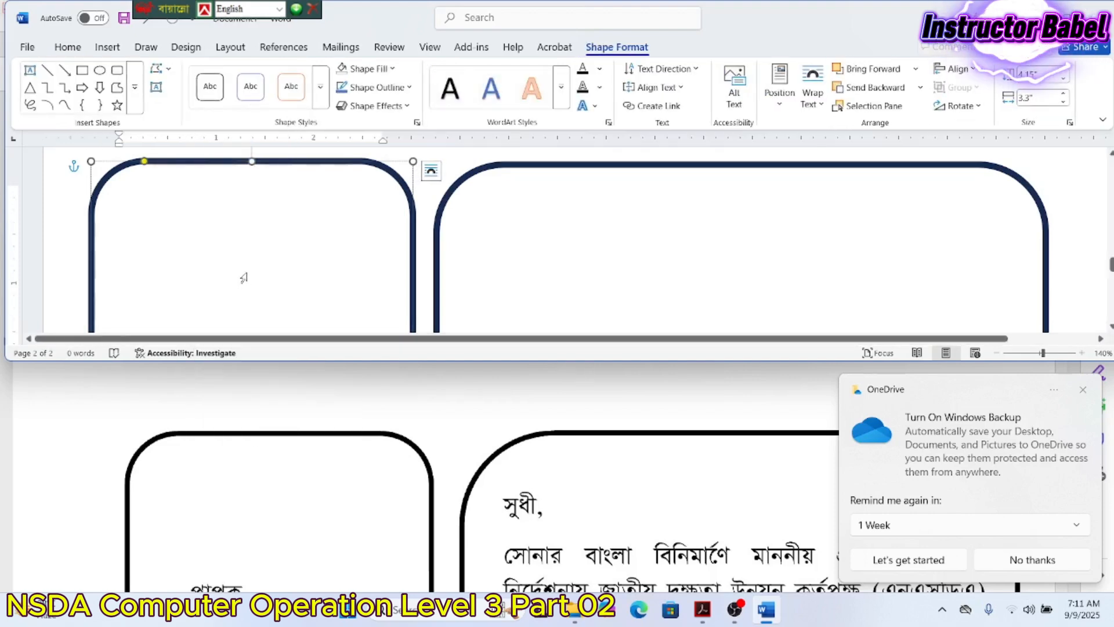
pyautogui.scroll(-3, 244, 277)
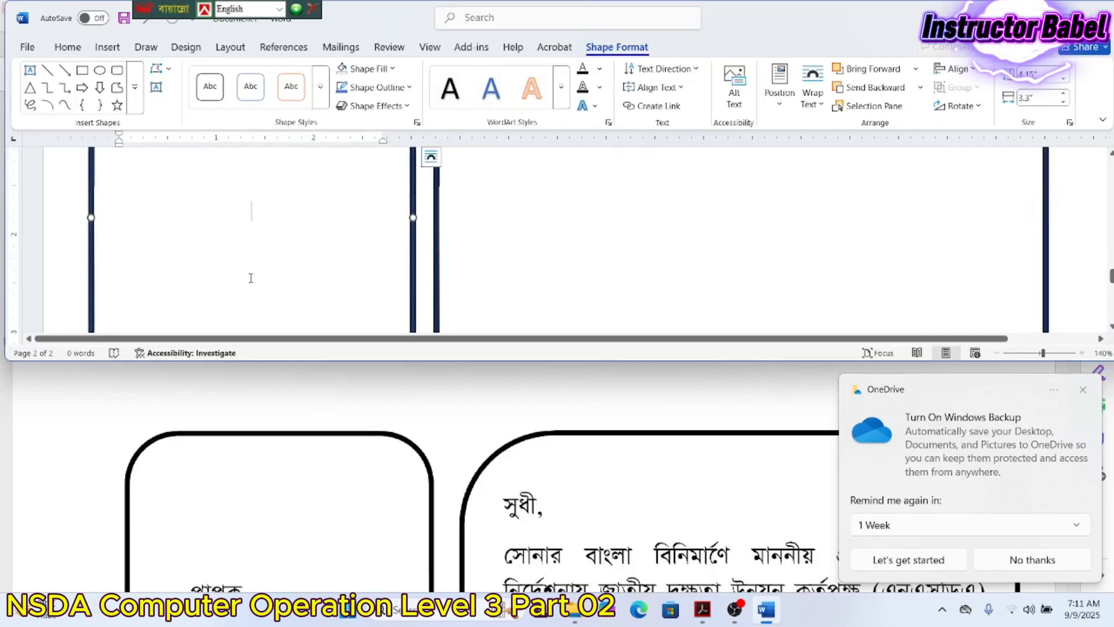
pyautogui.scroll(-1, 251, 278)
pyautogui.scroll(-5, 266, 476)
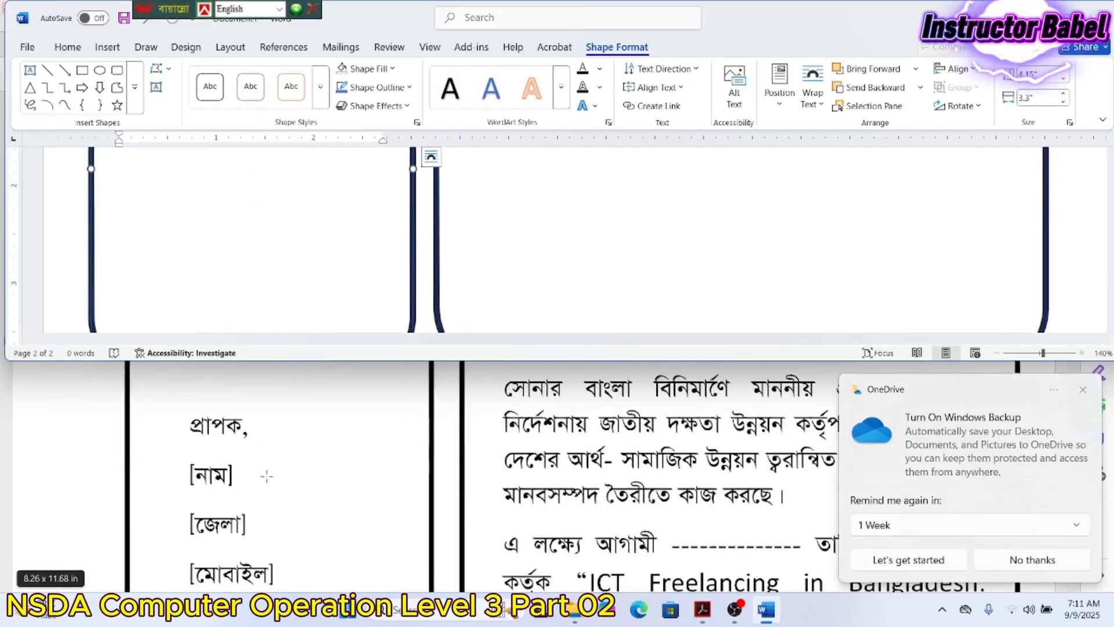
pyautogui.scroll(5, 266, 476)
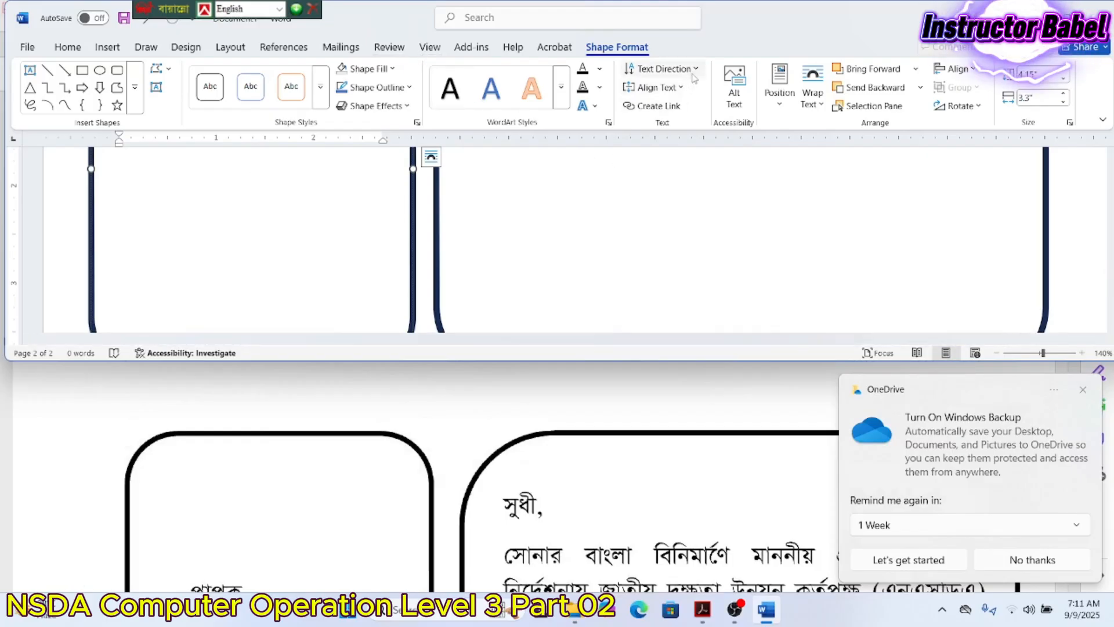
# - Anchor the left box's text to the top of the shape
pyautogui.click(681, 87)
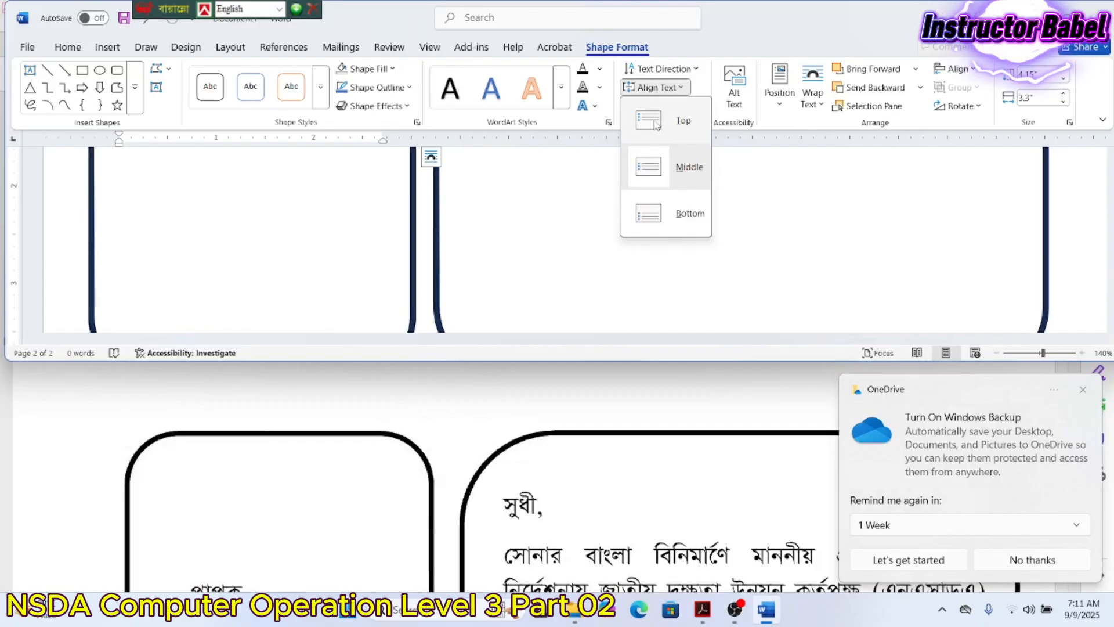
pyautogui.scroll(4, 167, 279)
pyautogui.scroll(-3, 236, 529)
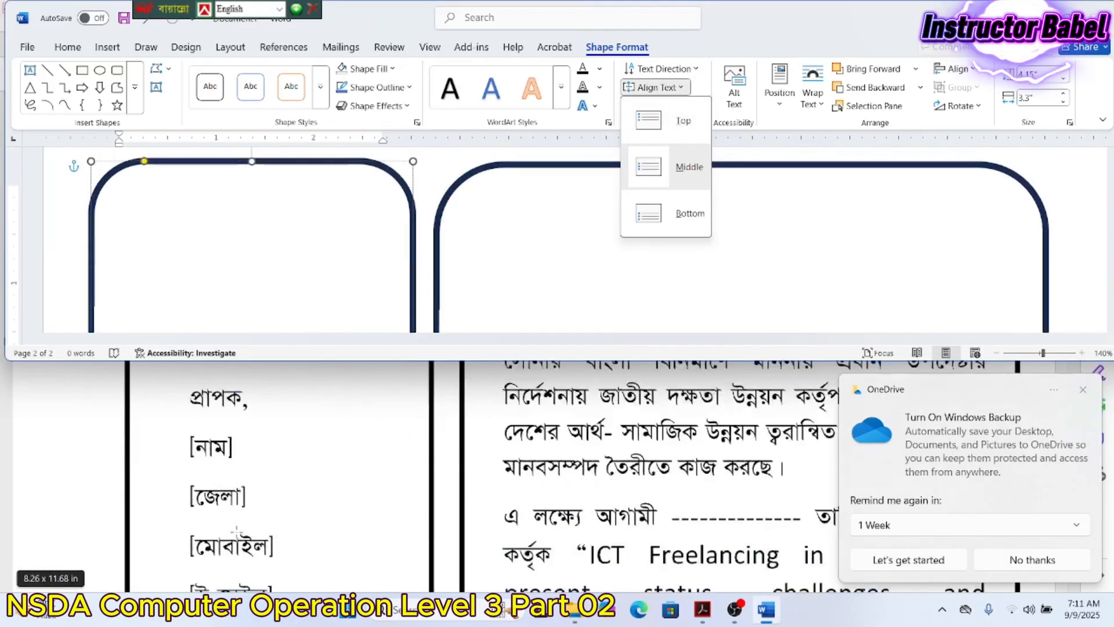
pyautogui.scroll(-3, 236, 529)
pyautogui.scroll(3, 236, 529)
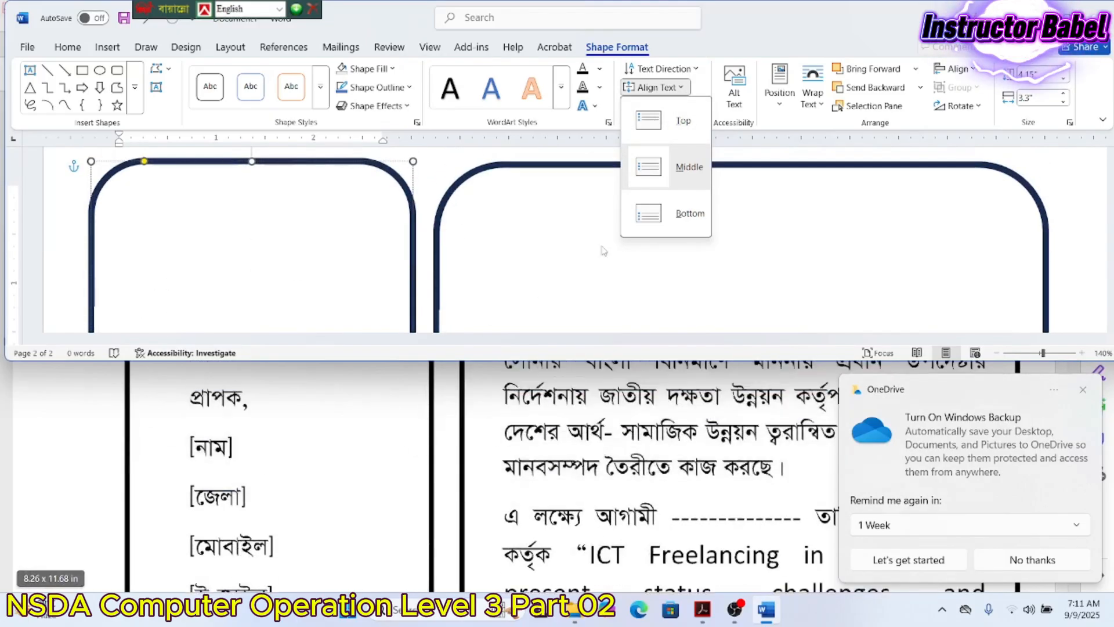
pyautogui.click(651, 134)
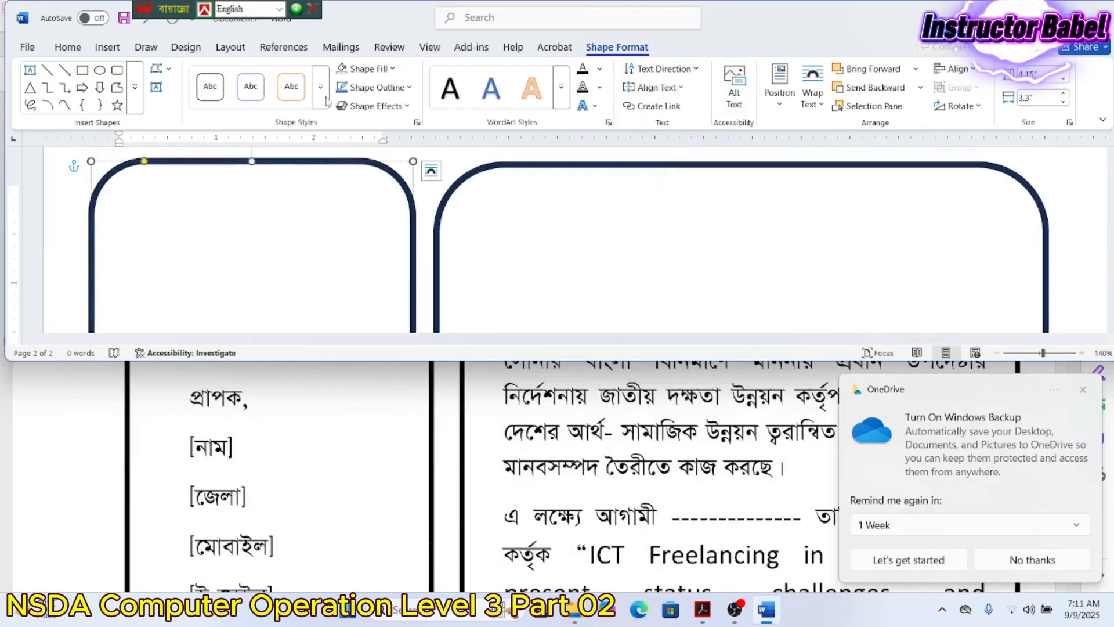
pyautogui.click(71, 47)
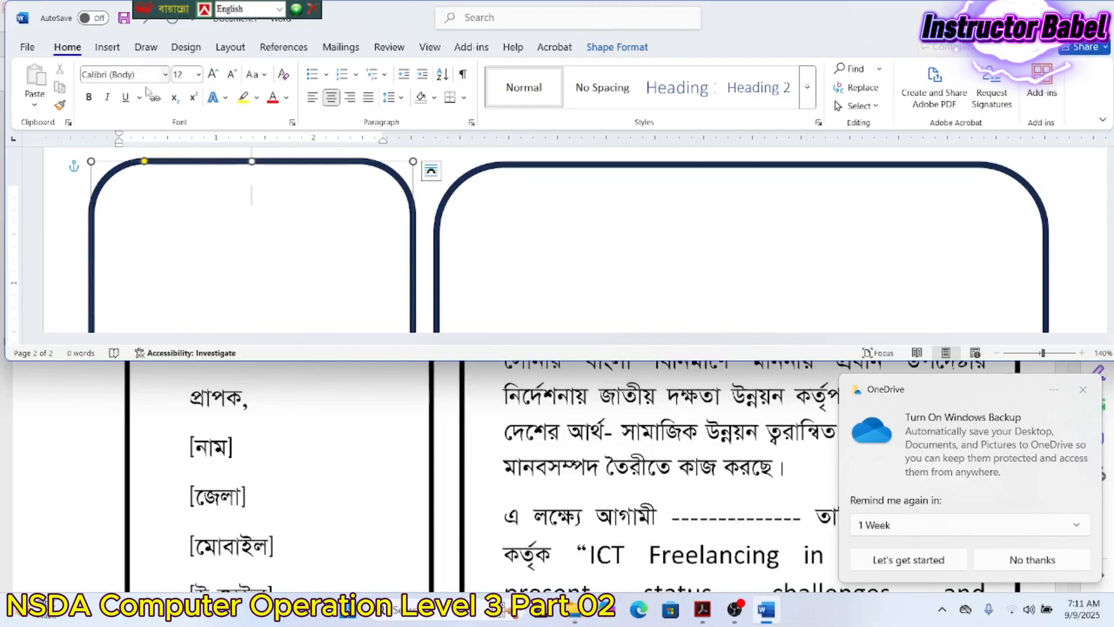
# - Left-align the left box's text and switch Bangla keyboard input to Unicode
pyautogui.click(314, 100)
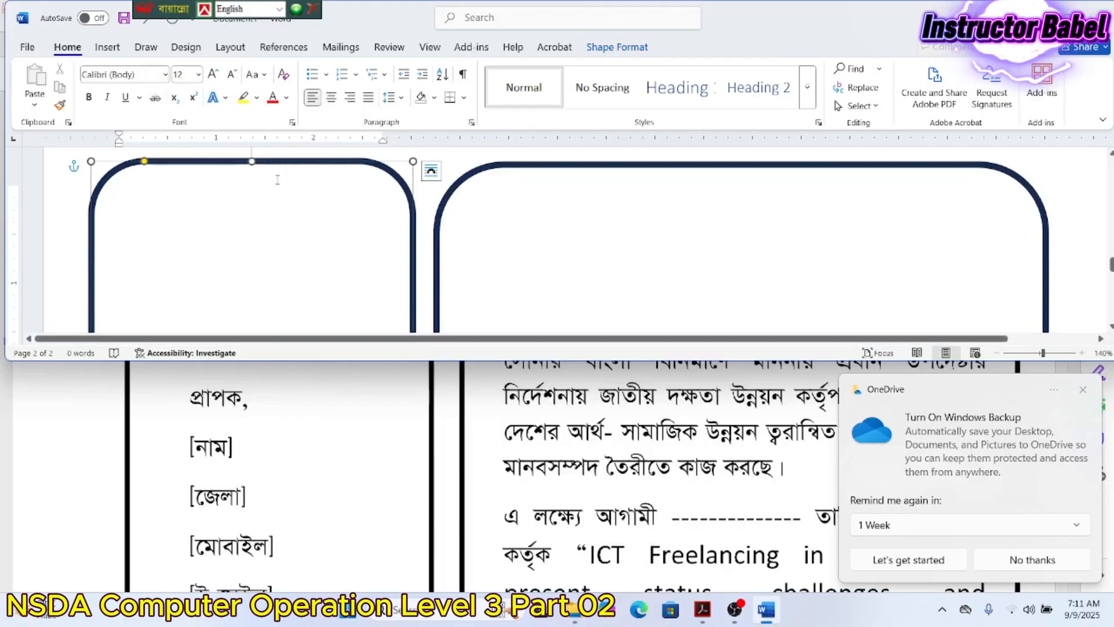
pyautogui.scroll(3, 238, 429)
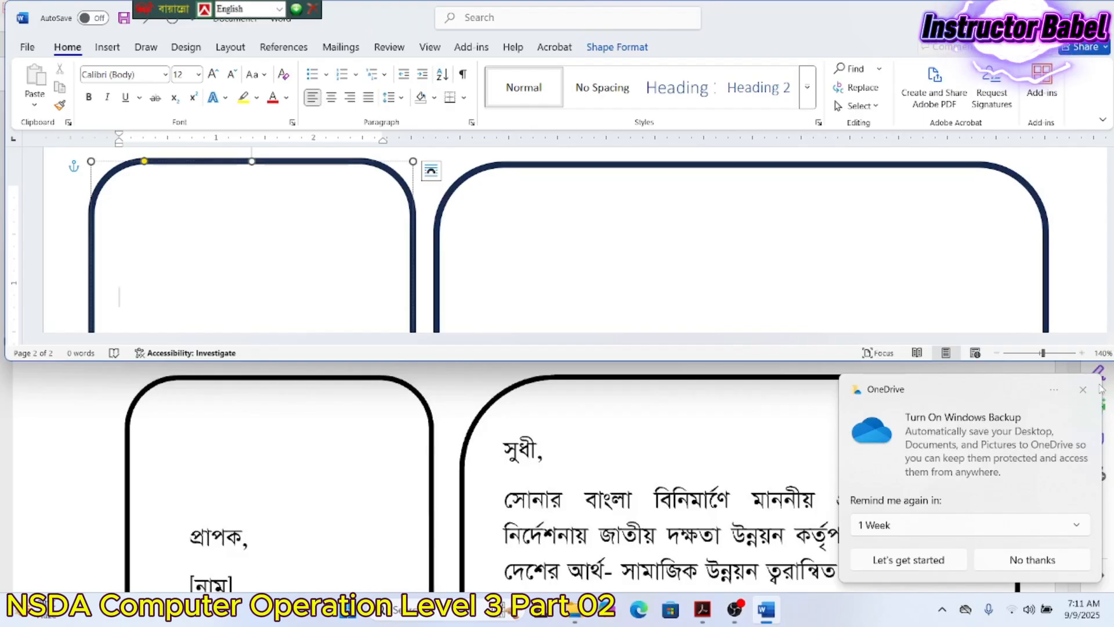
pyautogui.hotkey('ctrl', 'alt', 'b')
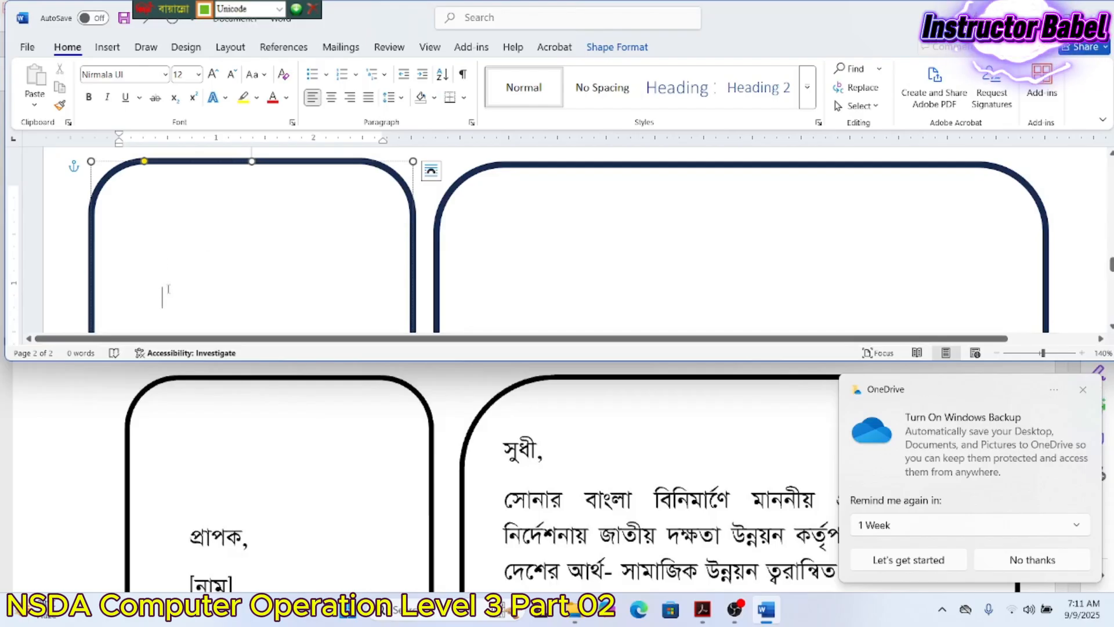
# - Make the word প্রাপক in the left box black
pyautogui.moveTo(160, 297); pyautogui.dragTo(106, 298)
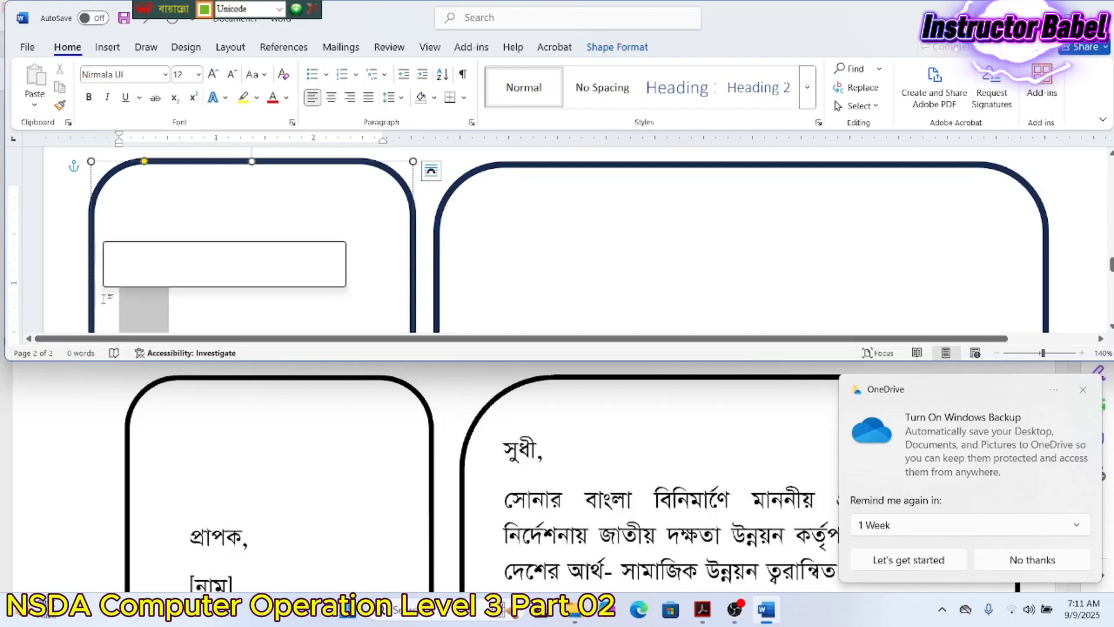
pyautogui.click(286, 98)
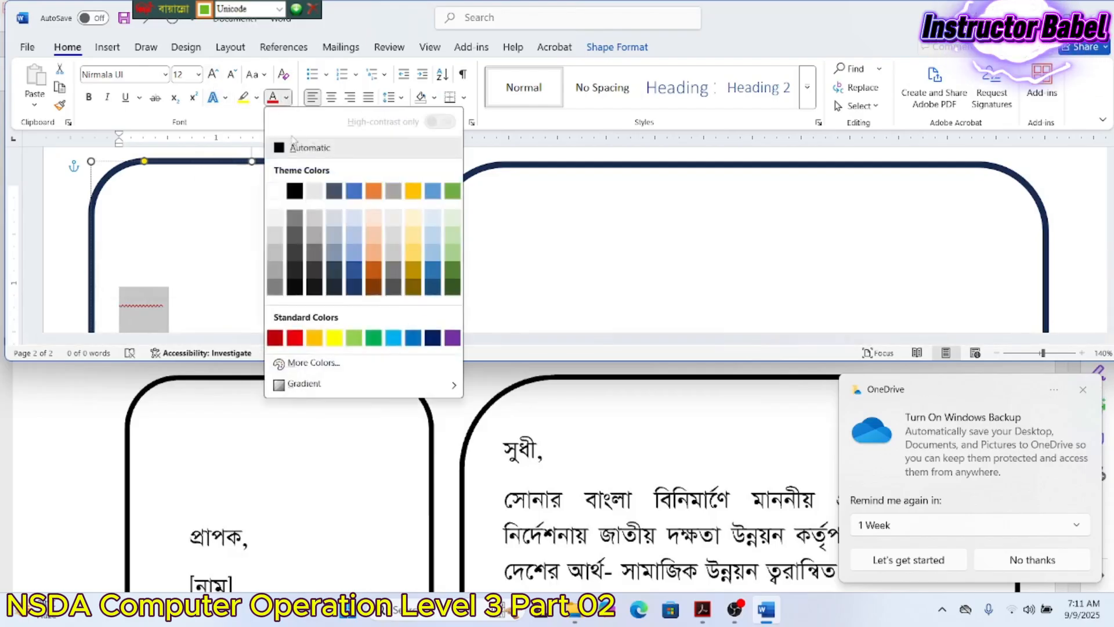
pyautogui.click(294, 148)
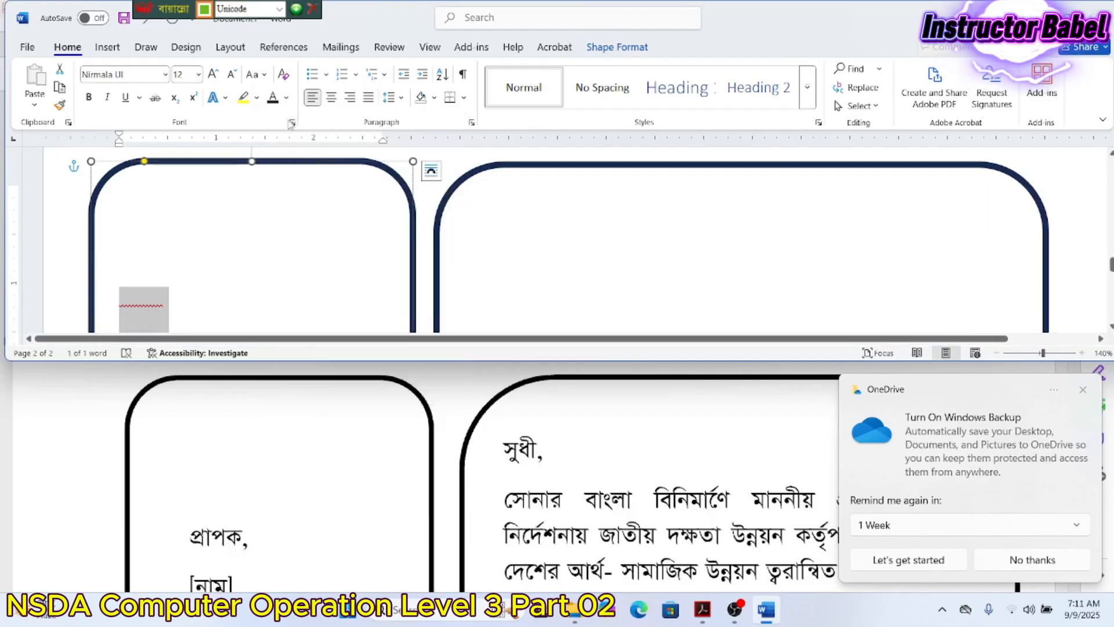
pyautogui.click(289, 100)
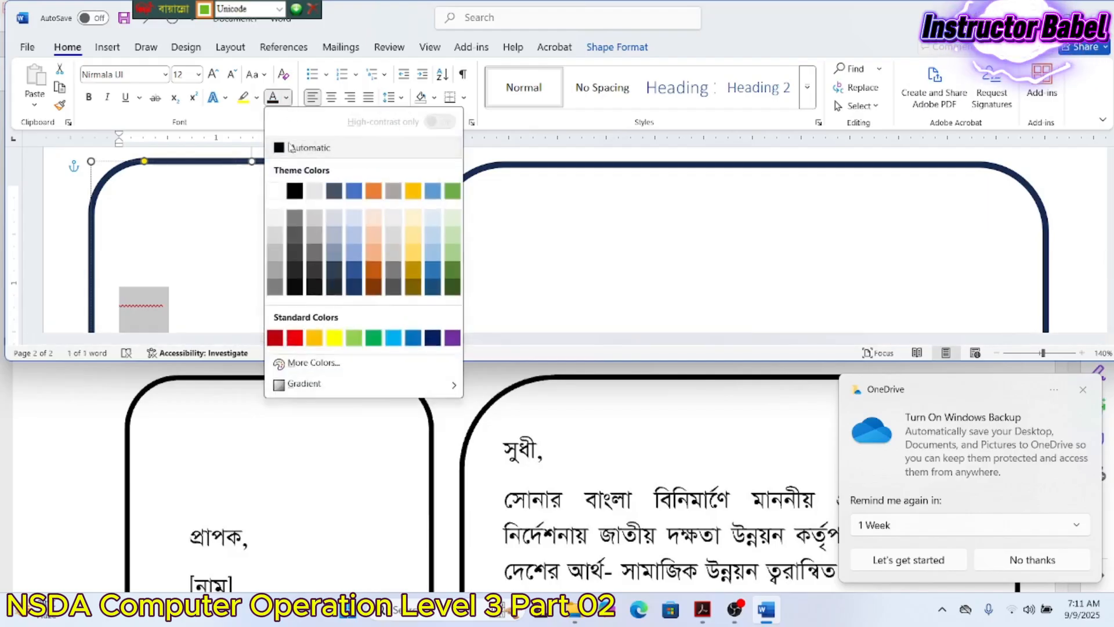
pyautogui.click(290, 187)
# - Set the word প্রাপক to Nikosh at 14 pt
pyautogui.click(165, 75)
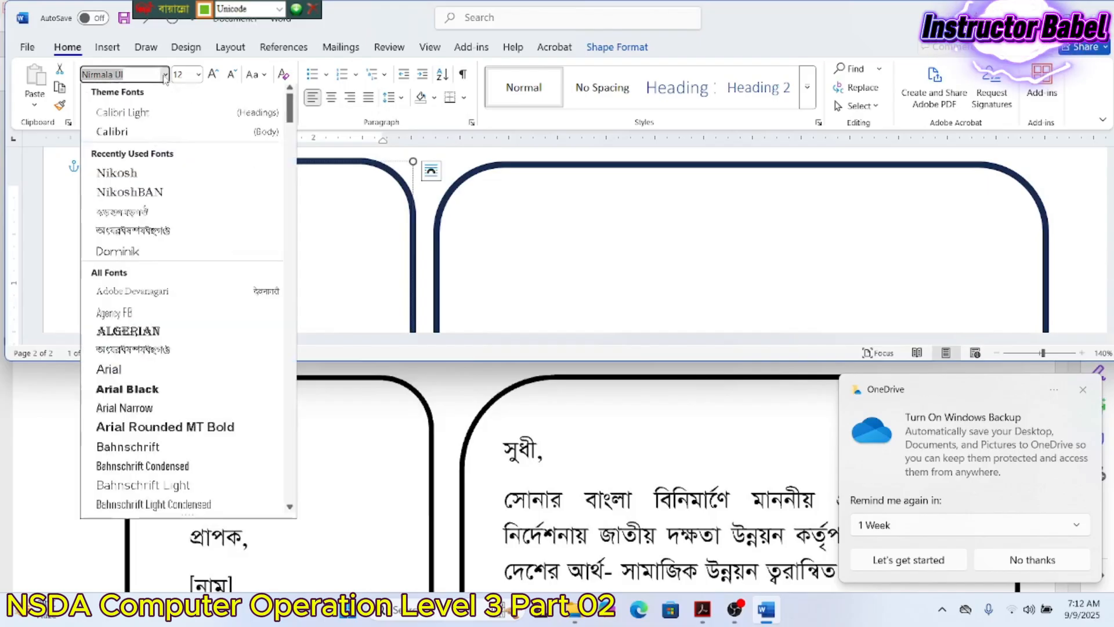
pyautogui.click(117, 175)
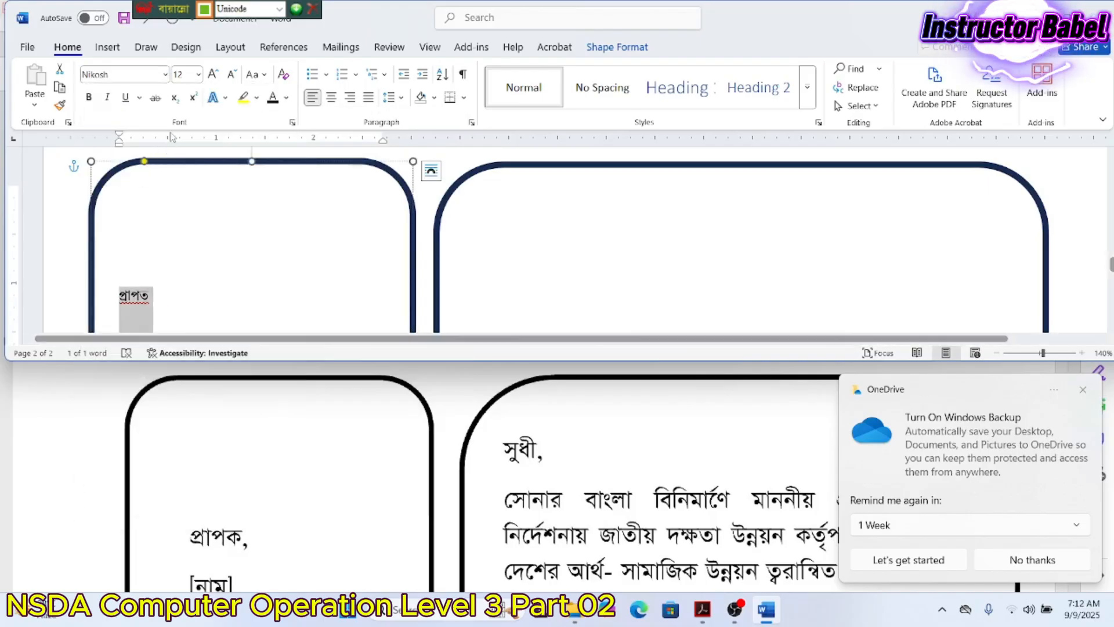
pyautogui.scroll(4, 321, 534)
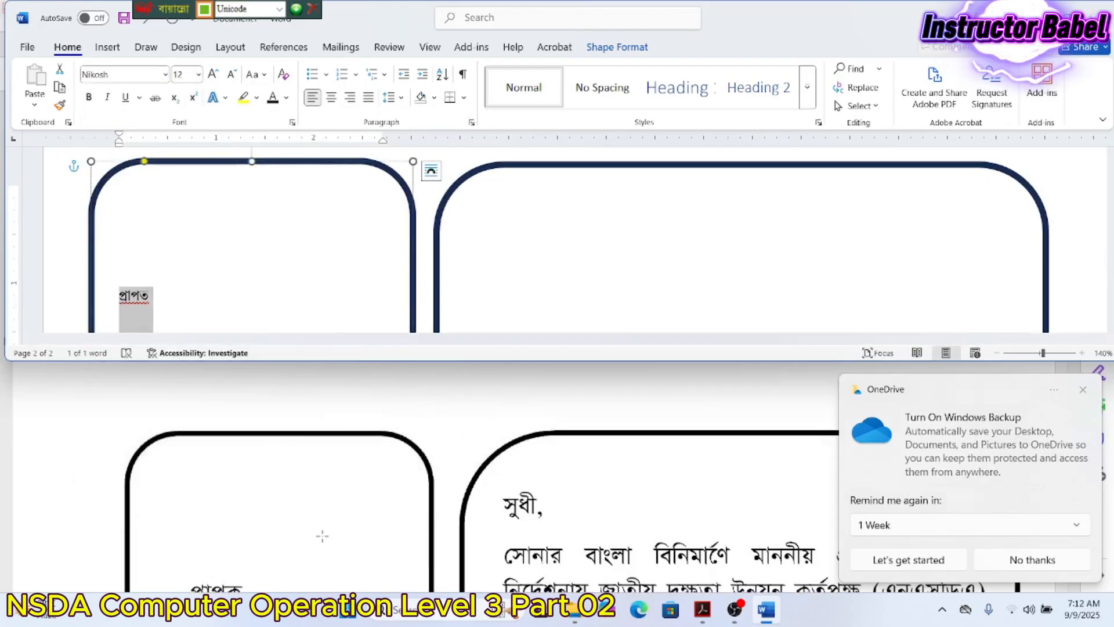
pyautogui.scroll(6, 326, 521)
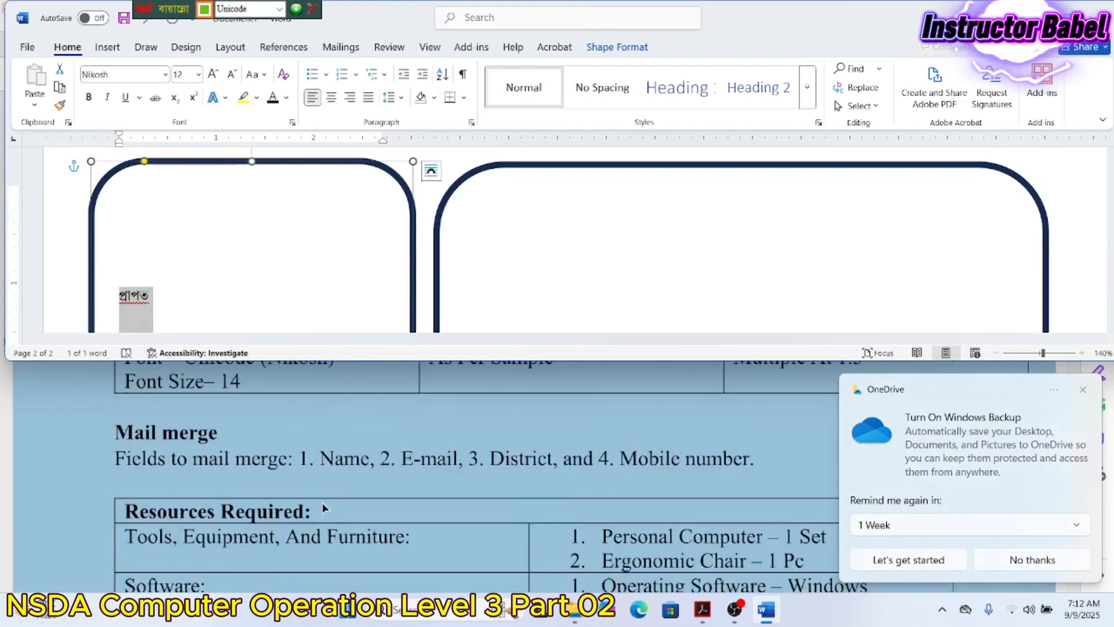
pyautogui.click(198, 74)
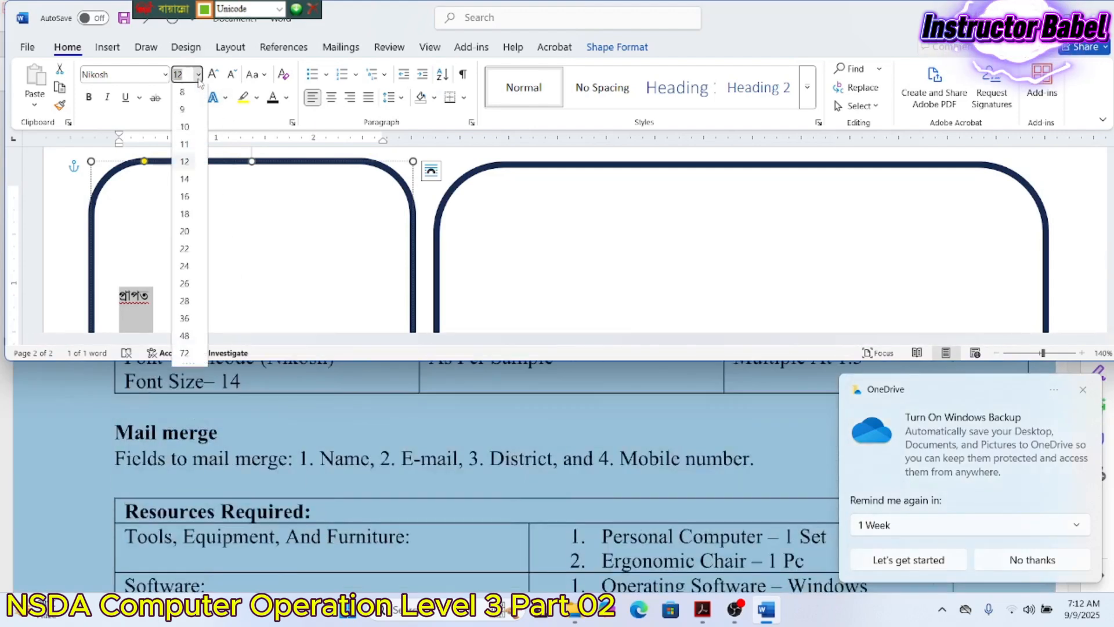
pyautogui.click(184, 181)
# - Correct the word's last letter to ক and dismiss the OneDrive backup notice
pyautogui.click(154, 296)
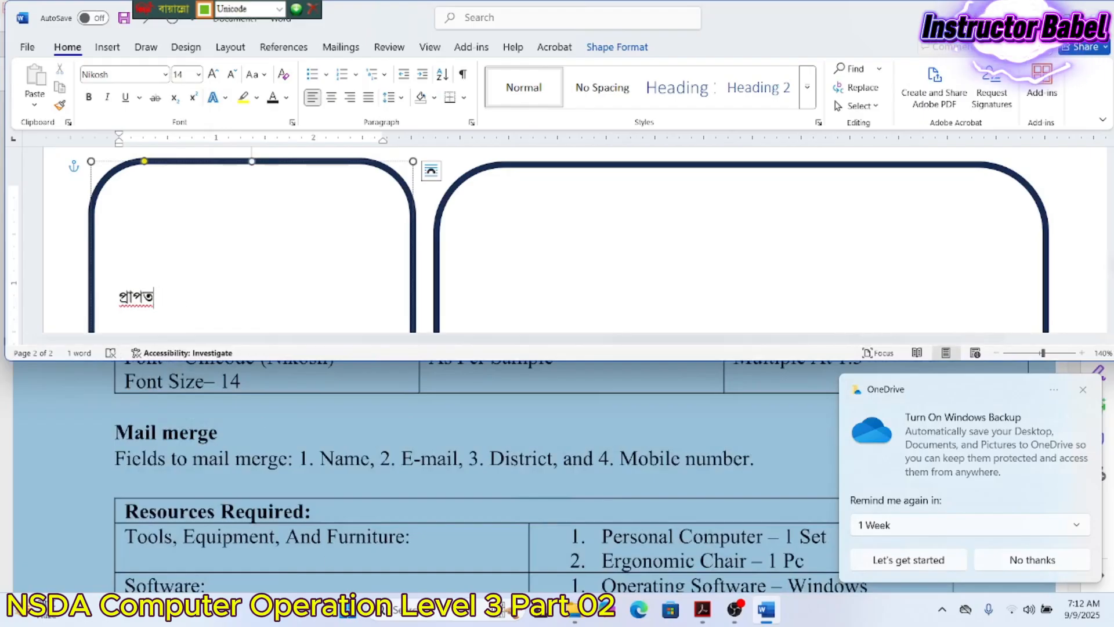
pyautogui.press('BackSpace')
pyautogui.write('ক')
pyautogui.scroll(-10, 278, 470)
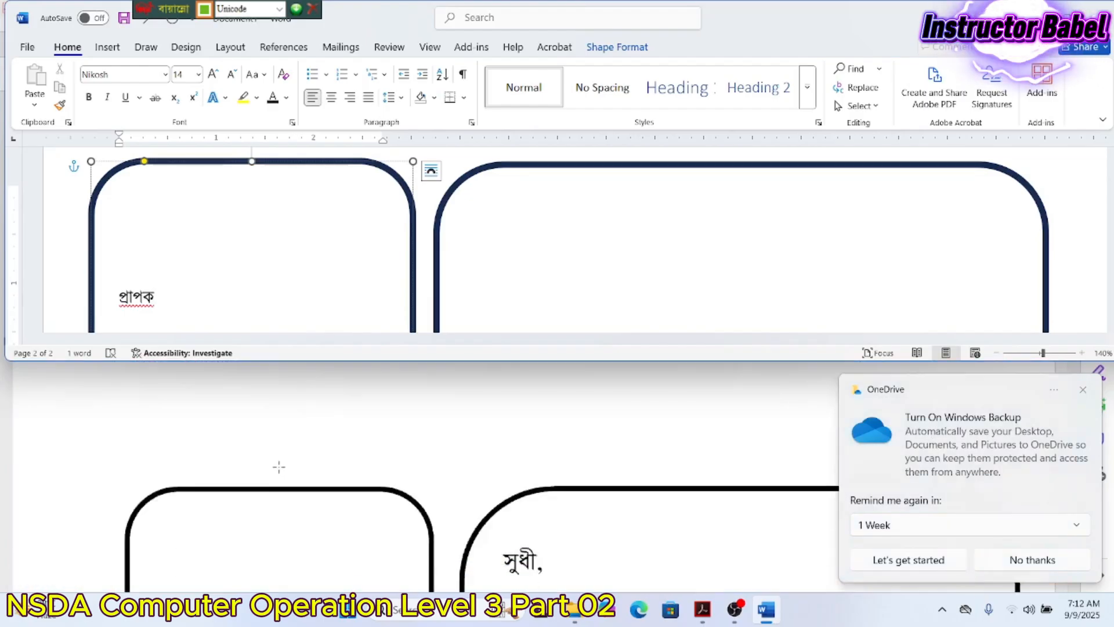
pyautogui.scroll(-5, 279, 468)
pyautogui.scroll(2, 278, 466)
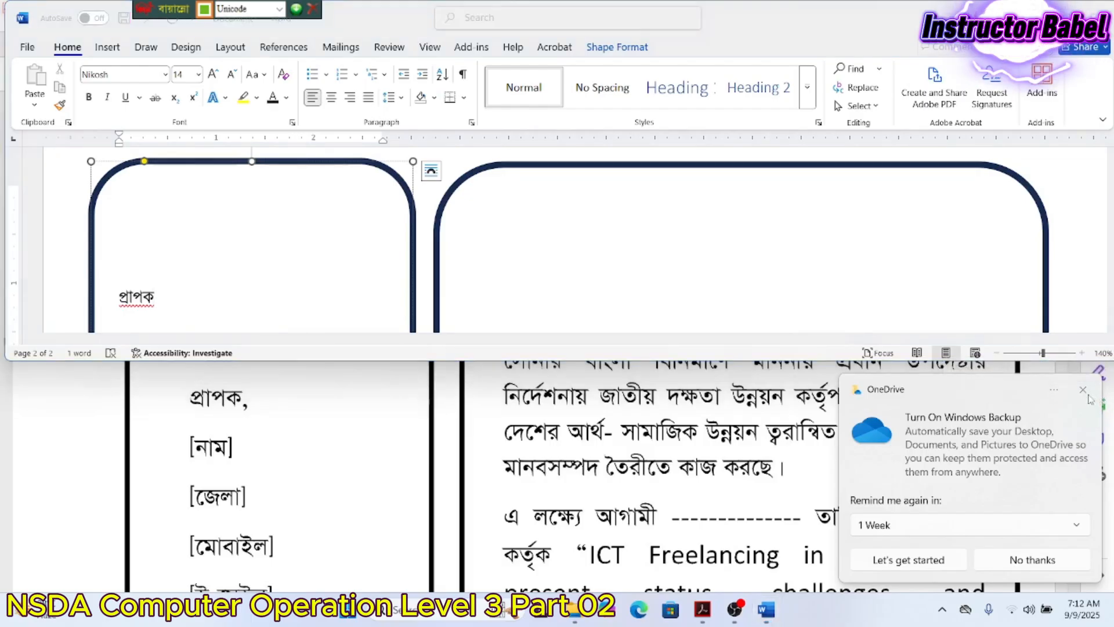
pyautogui.click(1083, 390)
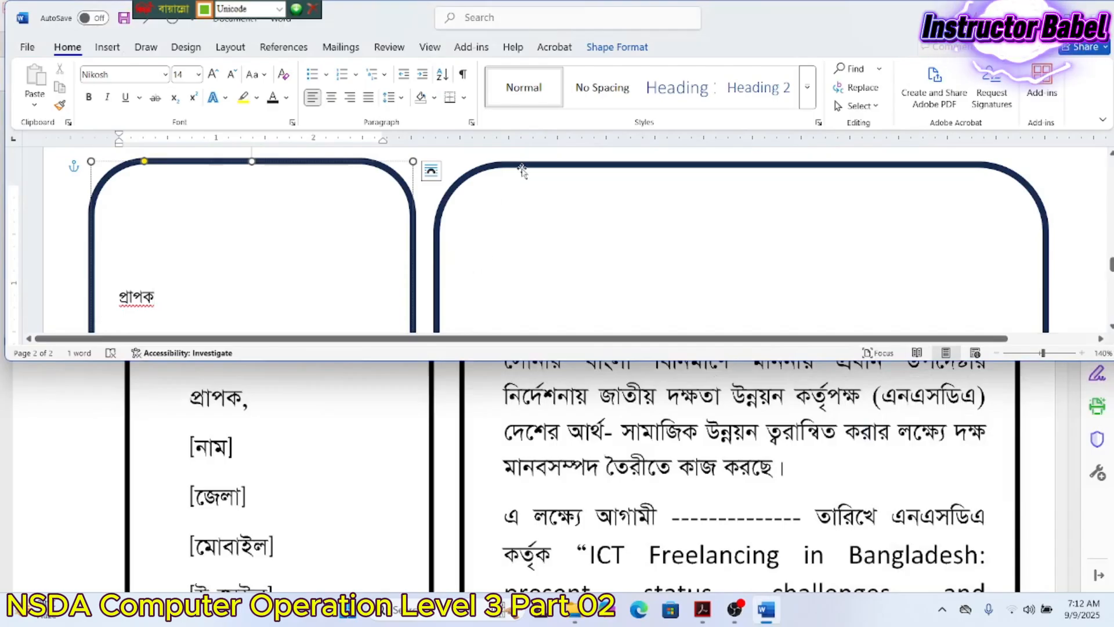
pyautogui.click(511, 166)
# - Add a text area to the right box and anchor its text to the top
pyautogui.rightClick(522, 168)
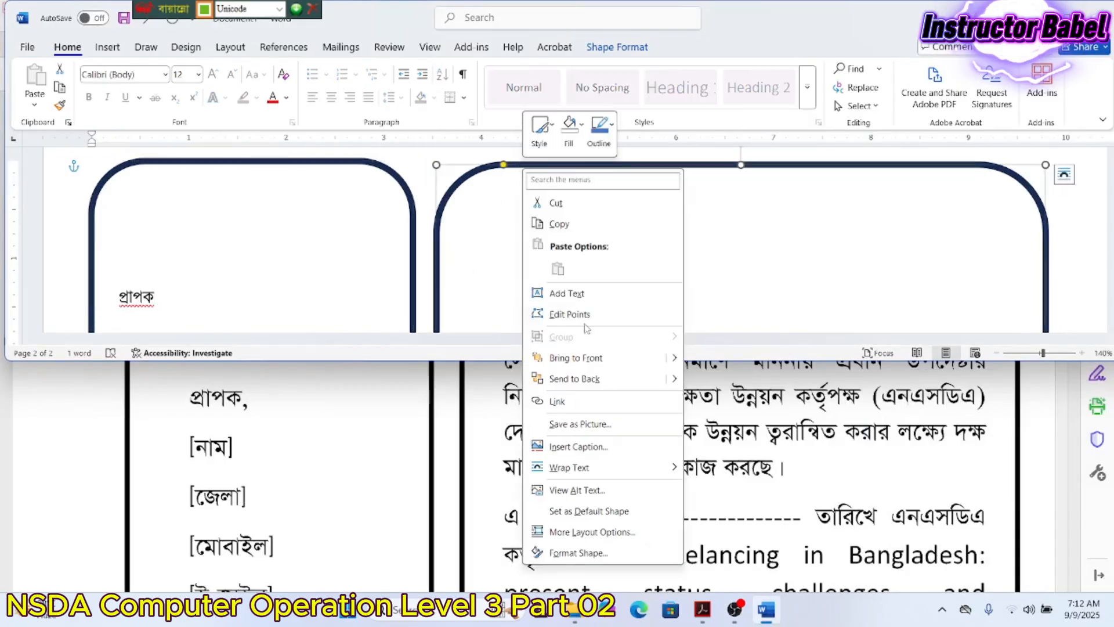
pyautogui.click(575, 294)
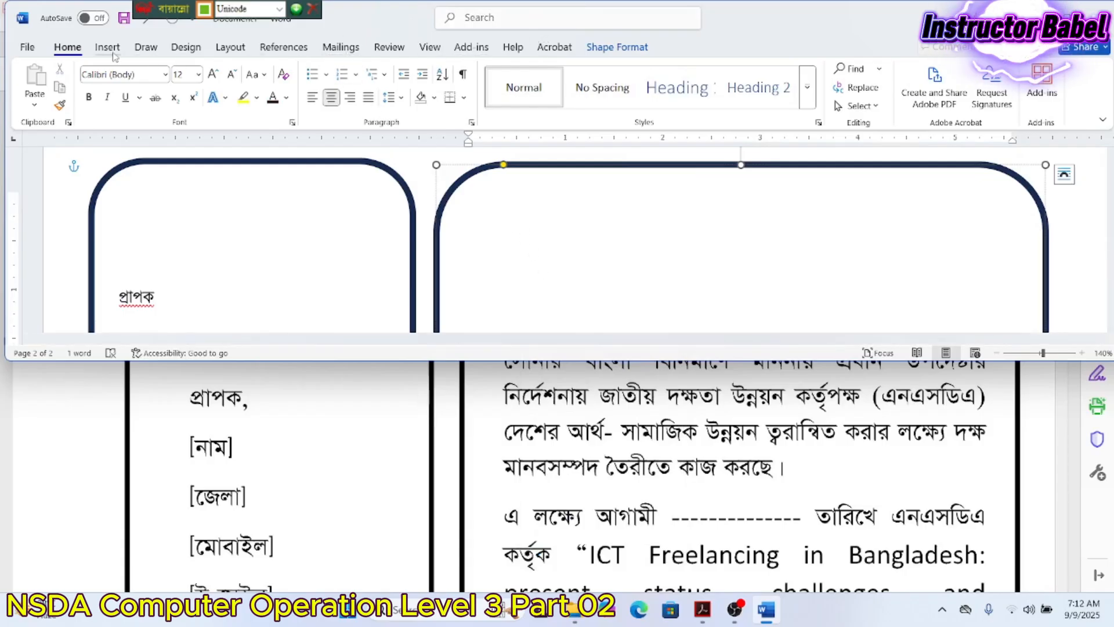
pyautogui.click(616, 49)
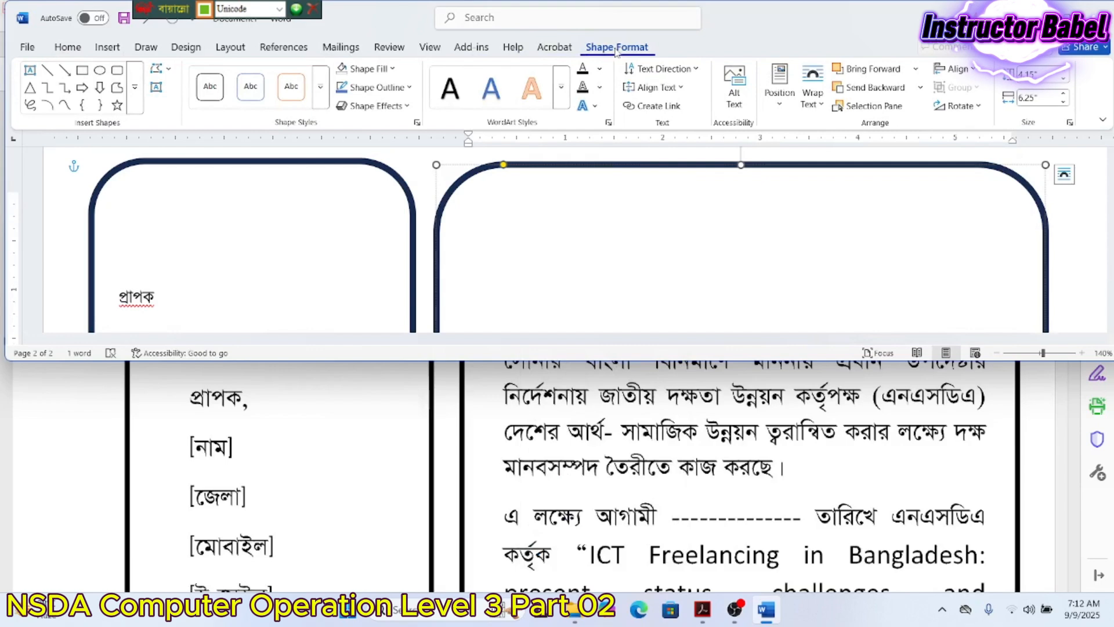
pyautogui.click(653, 87)
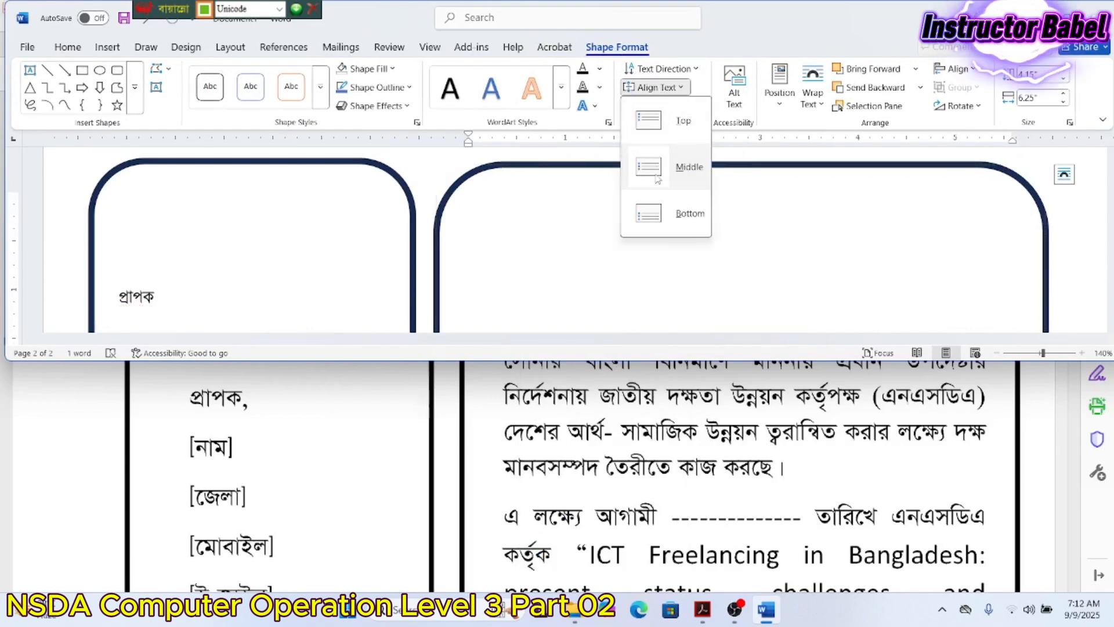
pyautogui.click(662, 120)
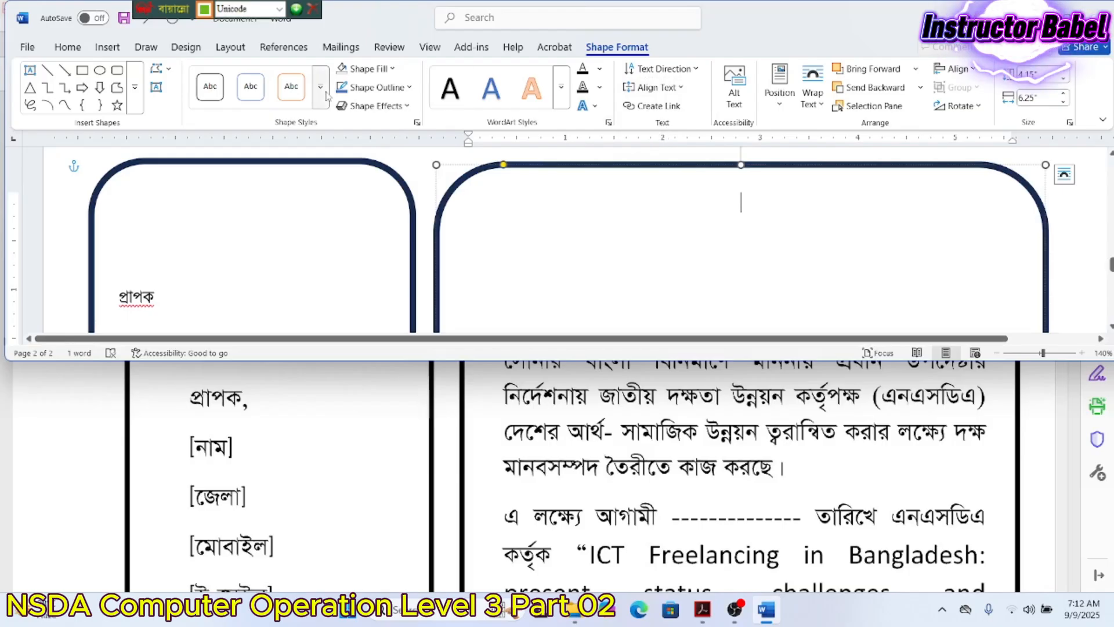
# - Left-align the paragraph in the right box
pyautogui.click(67, 47)
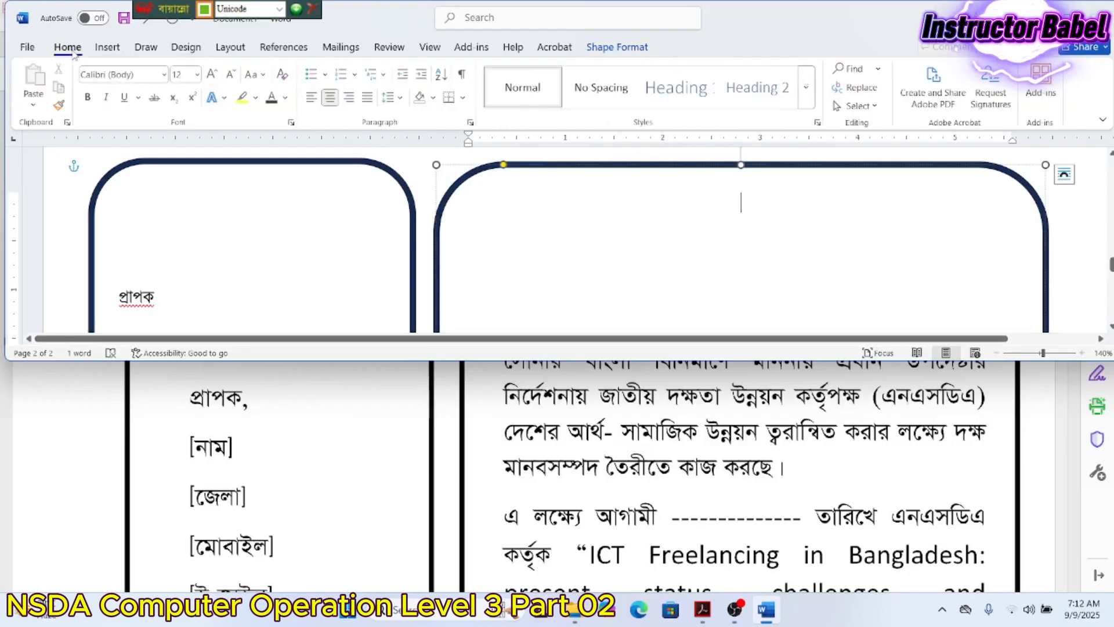
pyautogui.click(312, 96)
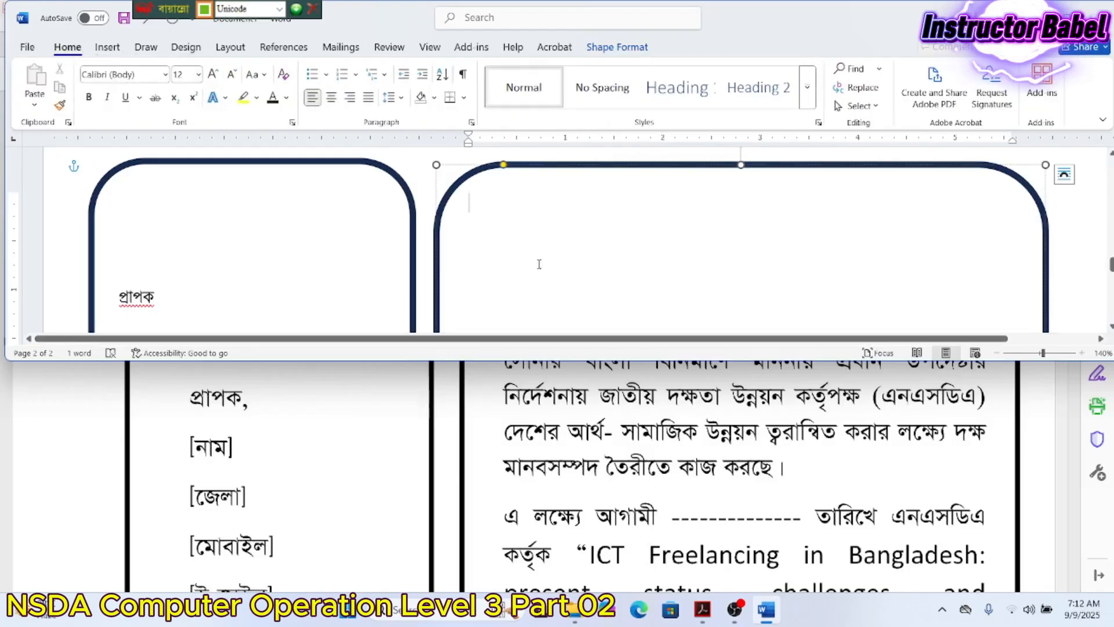
pyautogui.scroll(2, 601, 476)
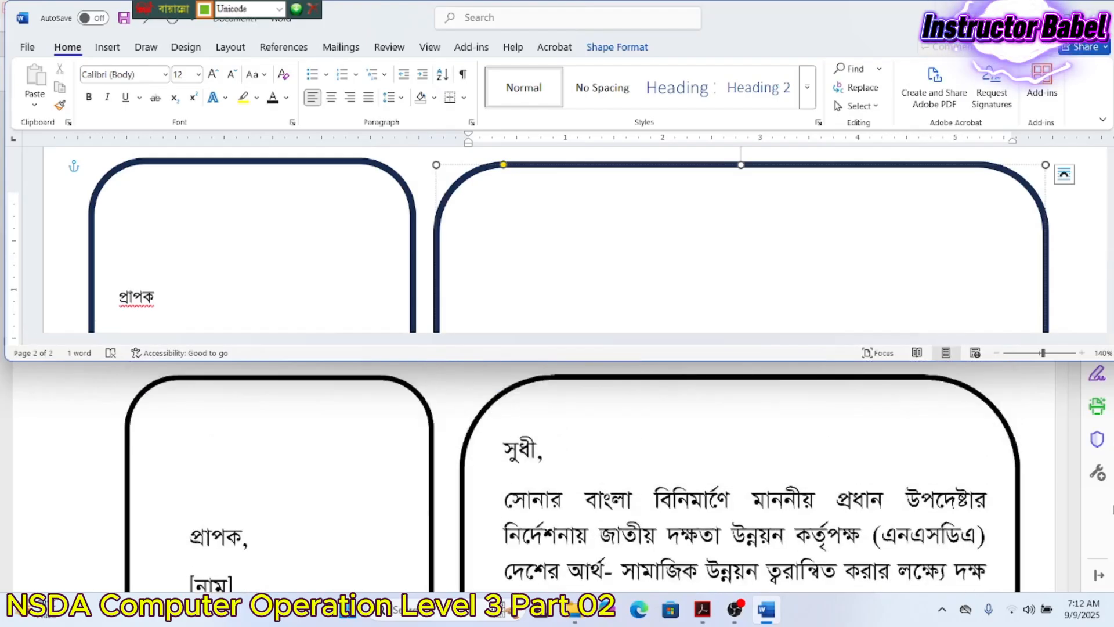
# - Type সুধী in the right box and format it as black Nikosh 14 pt
pyautogui.write('স')
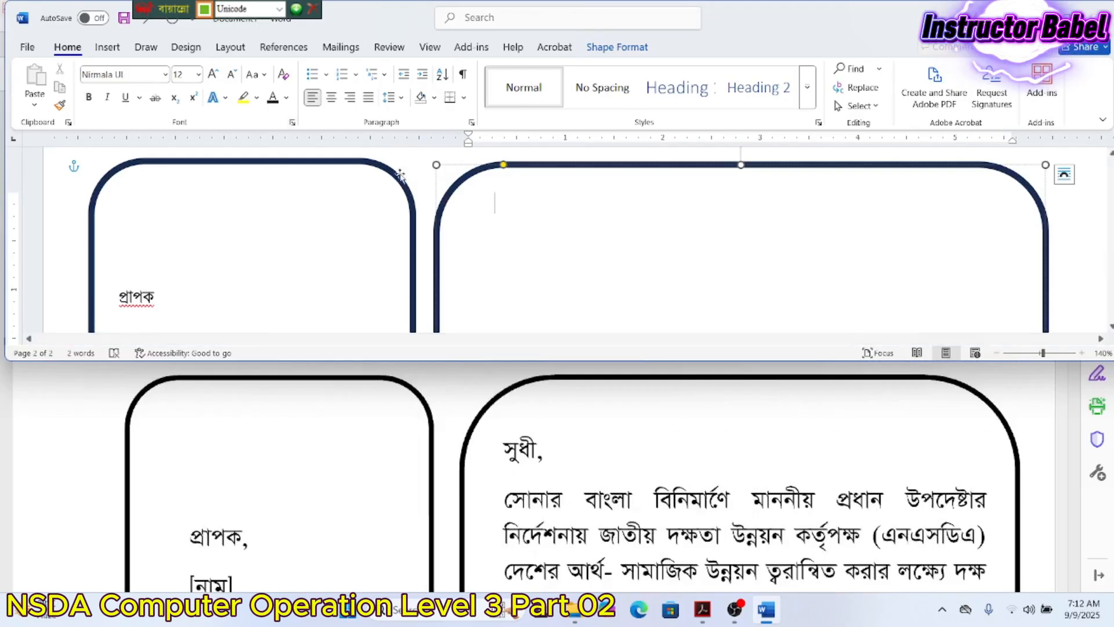
pyautogui.doubleClick(493, 200)
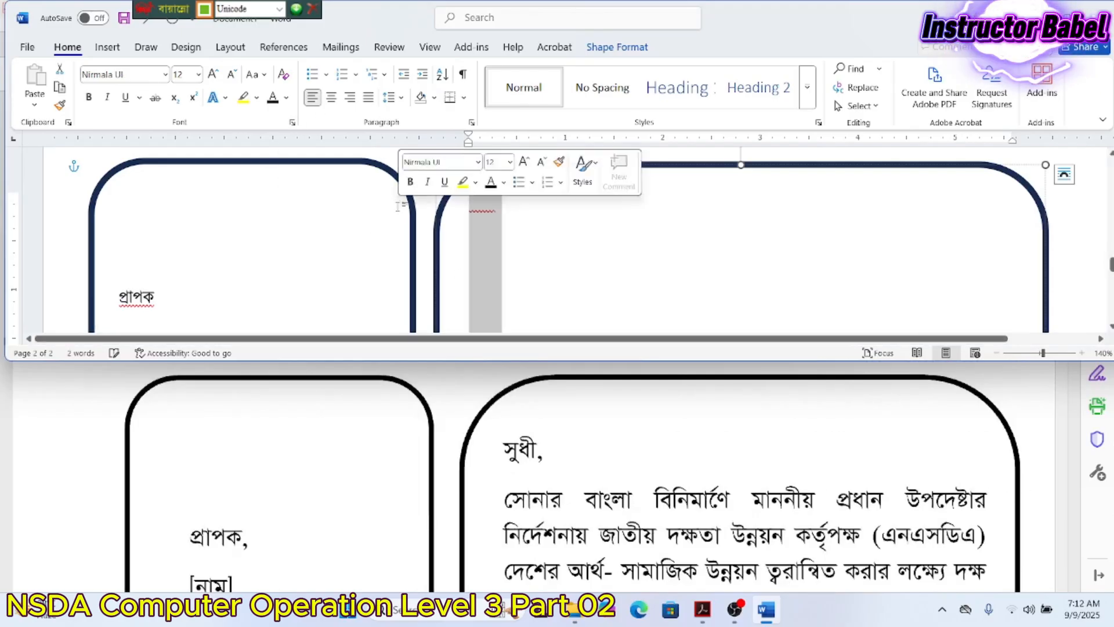
pyautogui.click(165, 75)
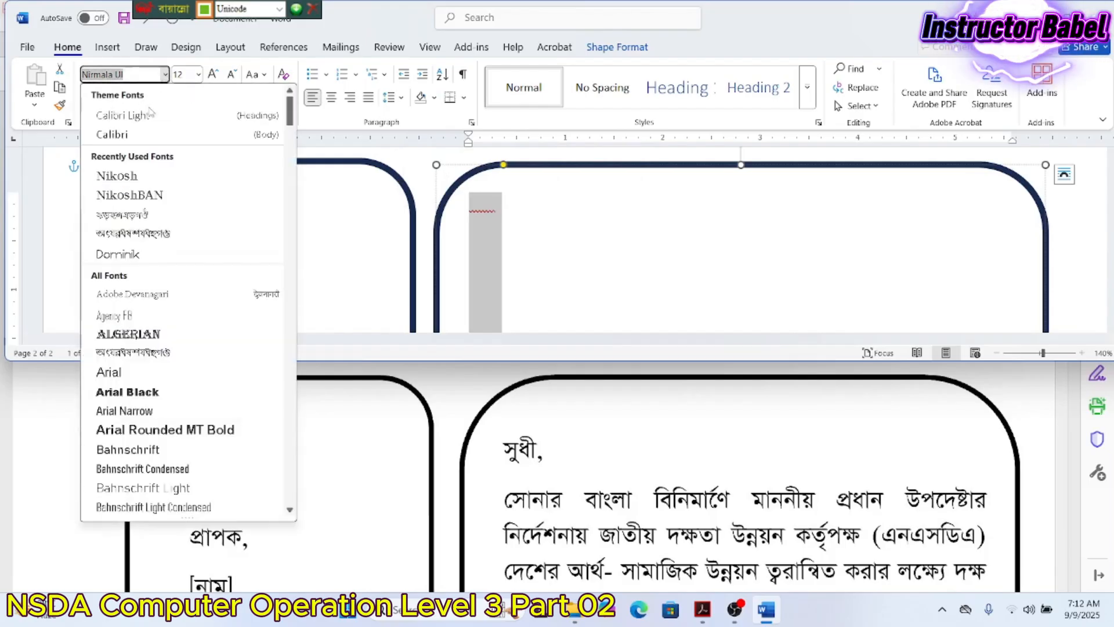
pyautogui.click(163, 176)
pyautogui.click(198, 74)
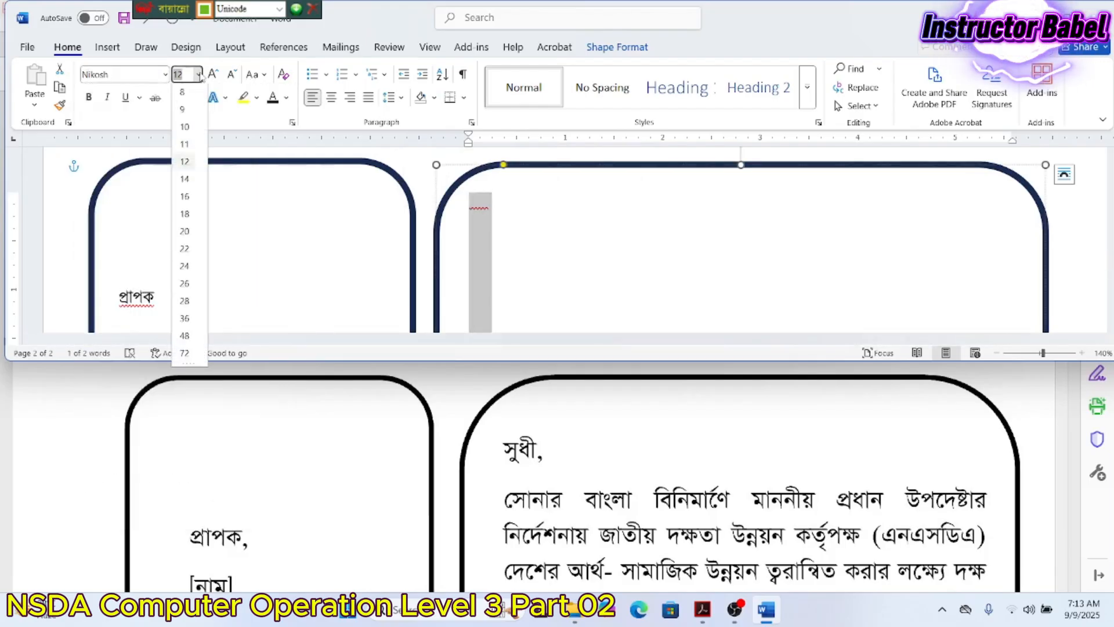
pyautogui.click(193, 184)
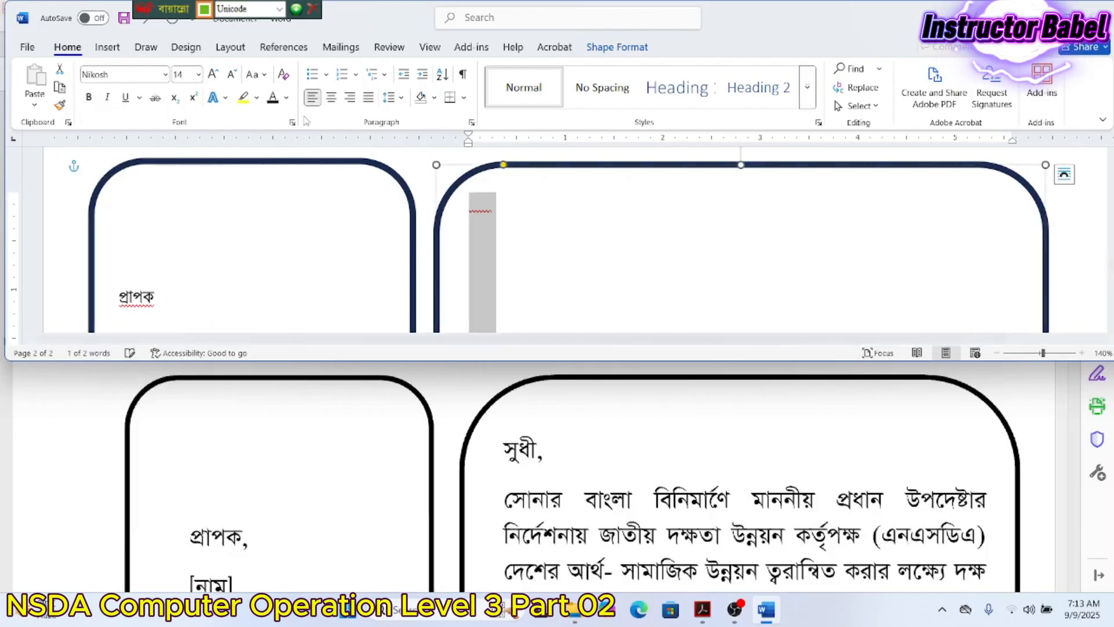
pyautogui.click(286, 98)
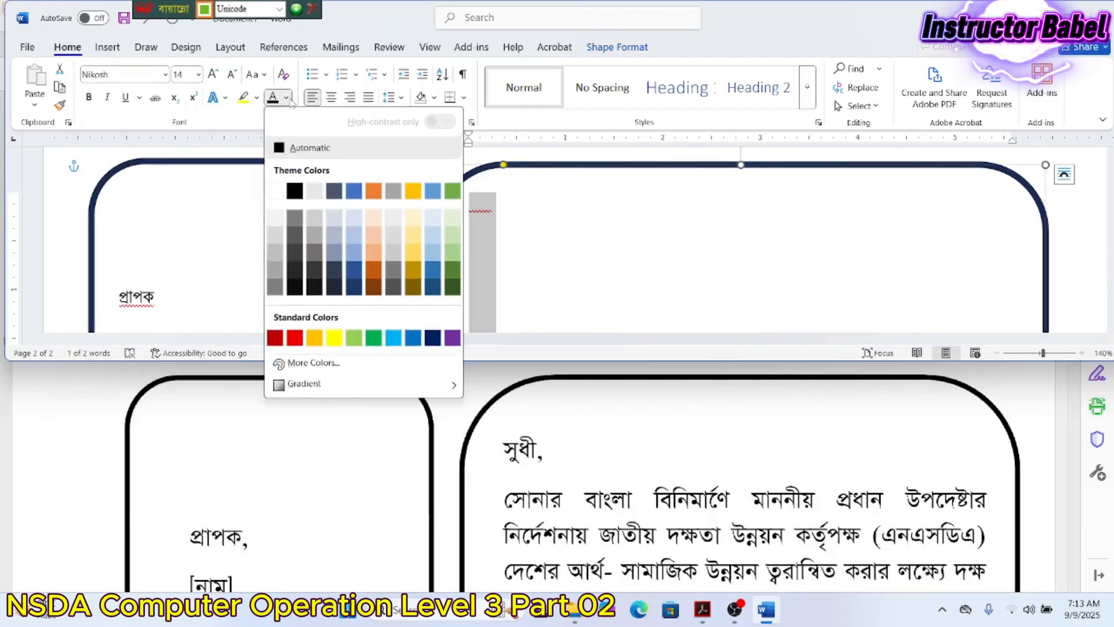
pyautogui.click(294, 191)
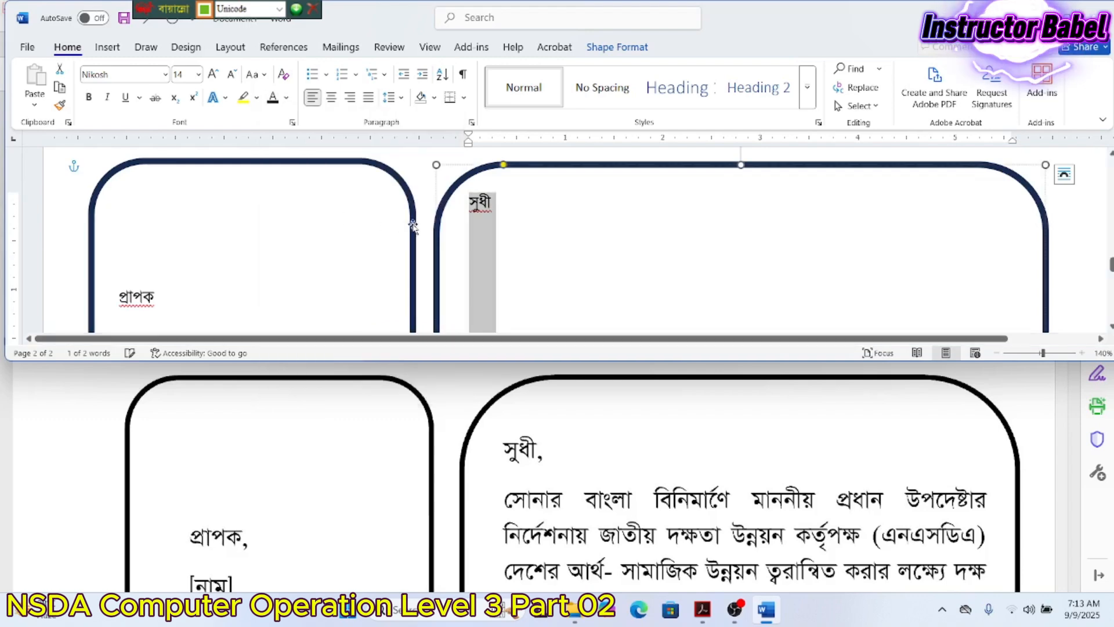
# - Set the line spacing for সুধী to Multiple 1.3
pyautogui.click(516, 198)
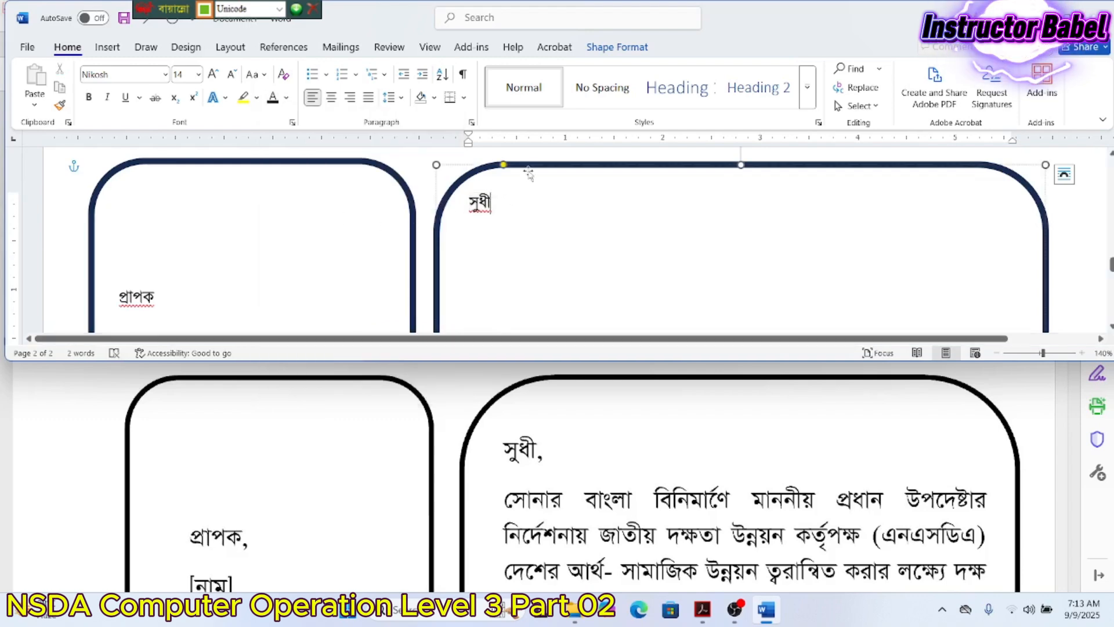
pyautogui.moveTo(469, 198); pyautogui.dragTo(498, 199)
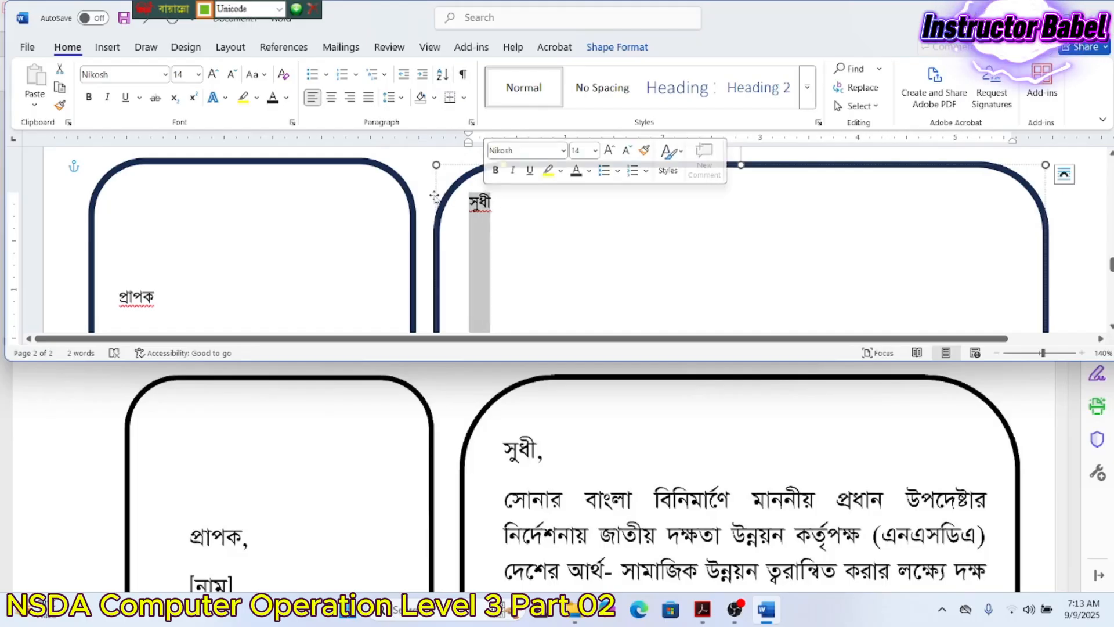
pyautogui.click(471, 123)
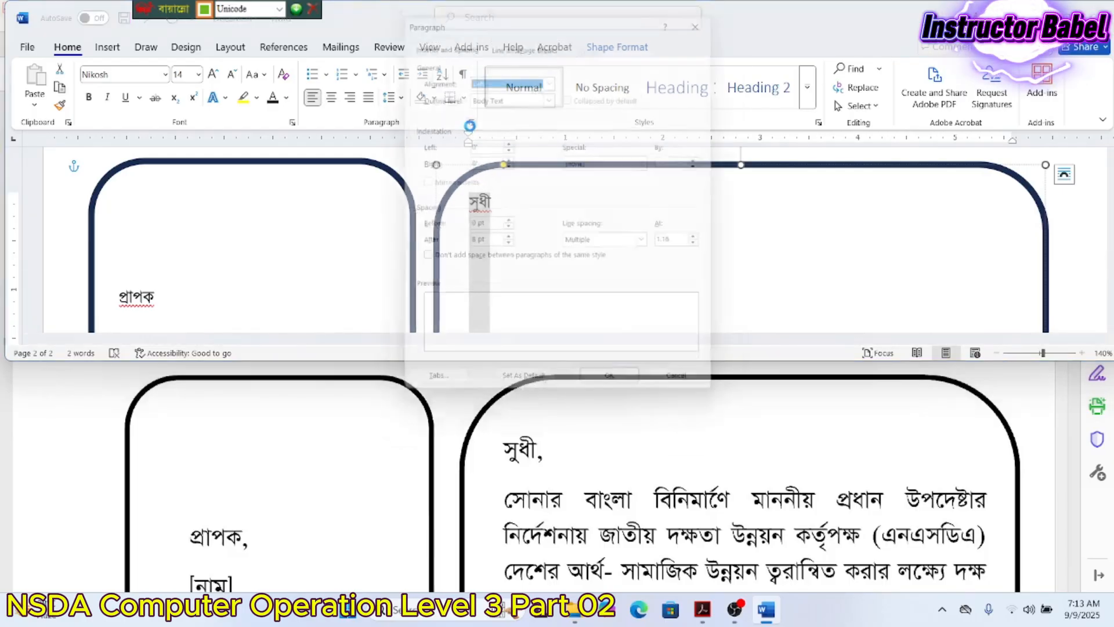
pyautogui.scroll(15, 653, 497)
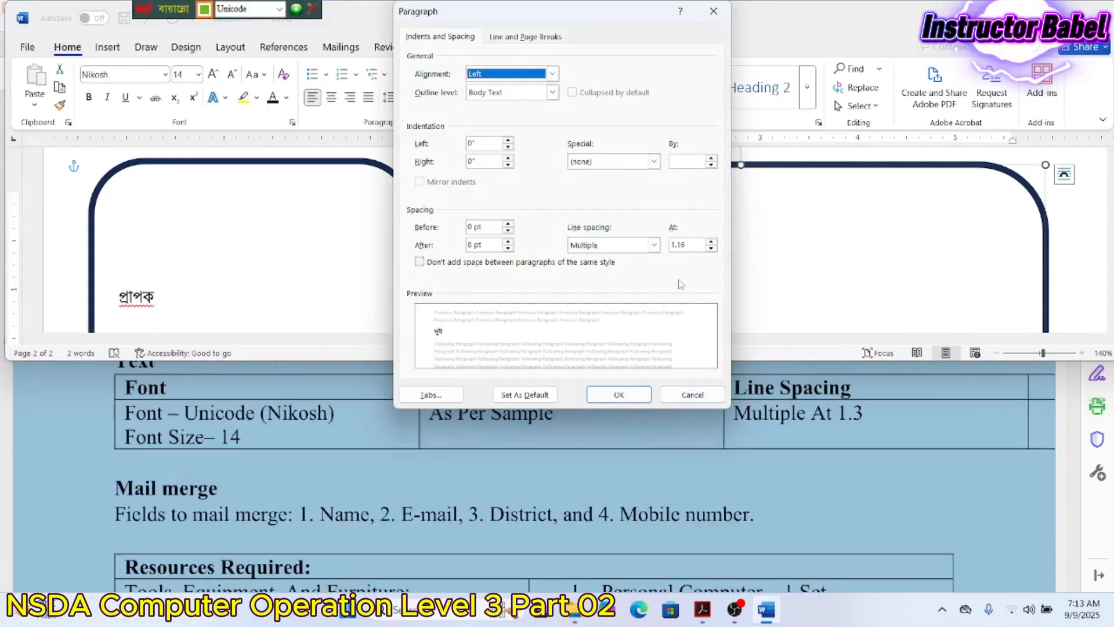
pyautogui.click(698, 243)
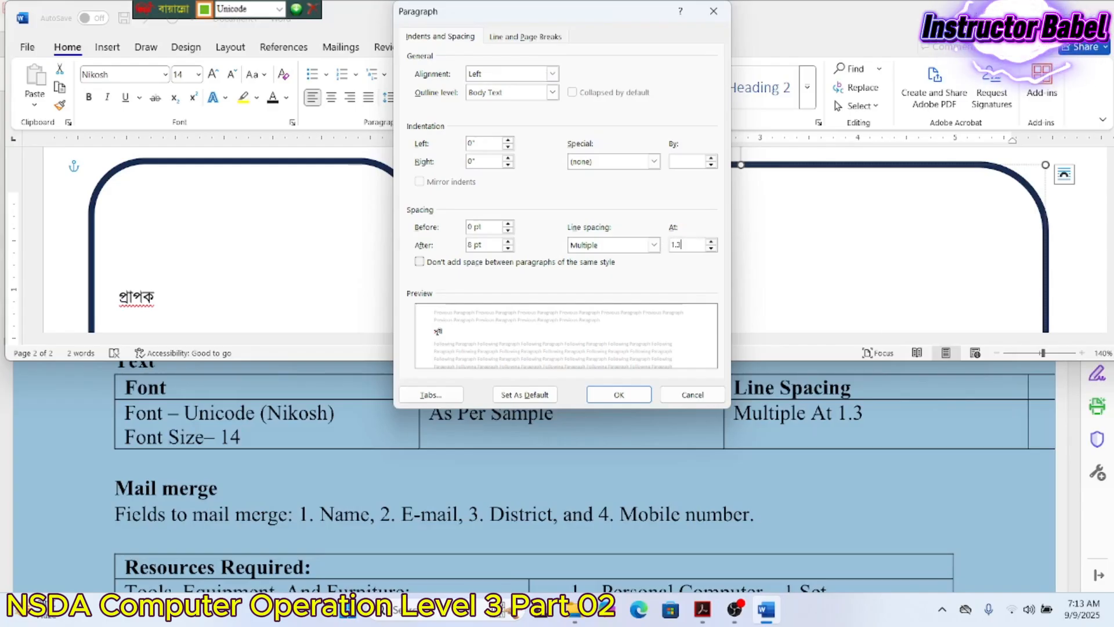
pyautogui.press('Return')
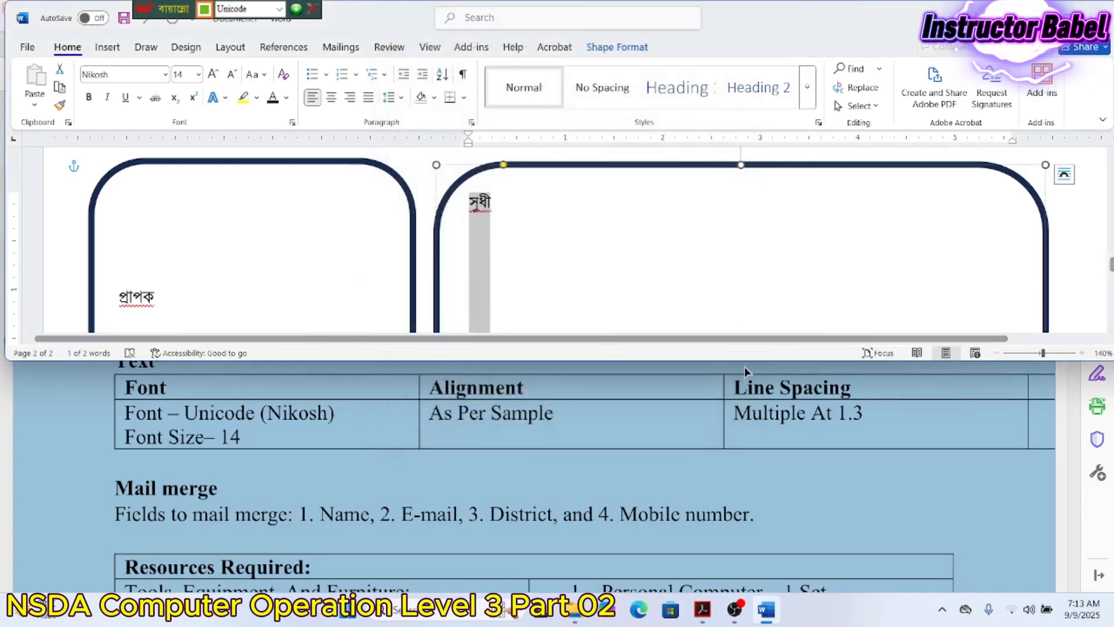
# - Put a comma after সুধী and begin the body on a new line with 'সেনার বাংলা বিনিমাণে'
pyautogui.click(544, 225)
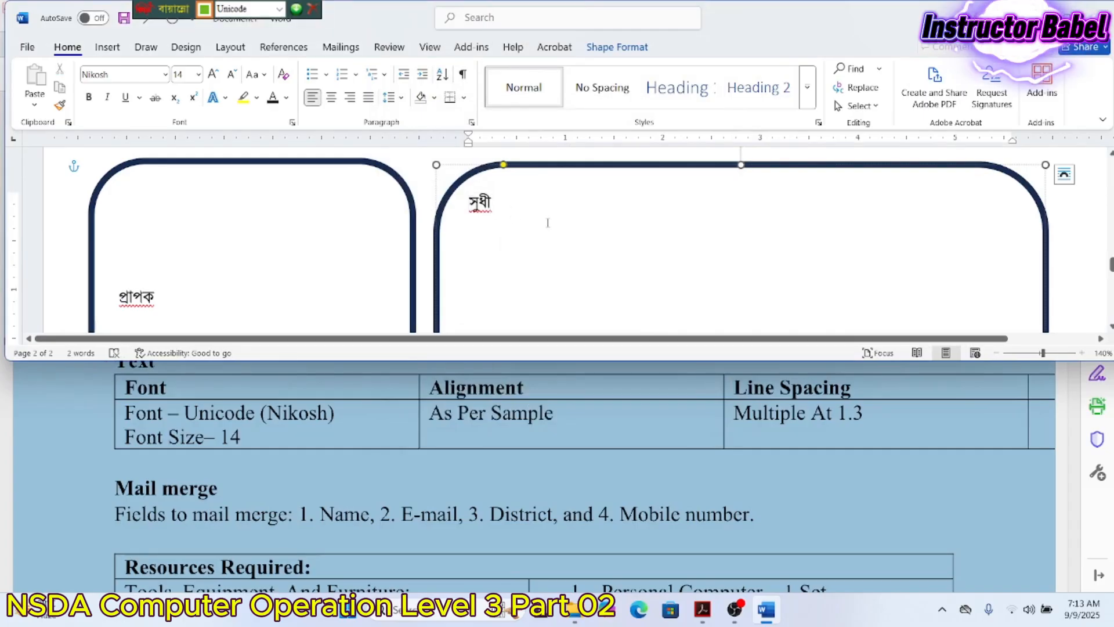
pyautogui.write(',')
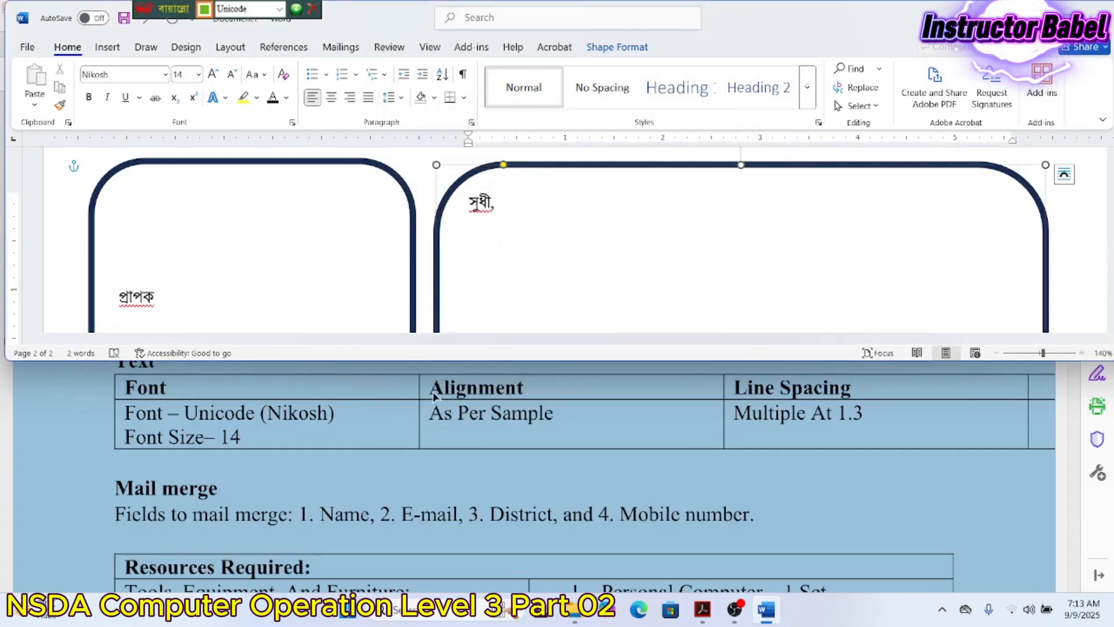
pyautogui.scroll(-10, 434, 395)
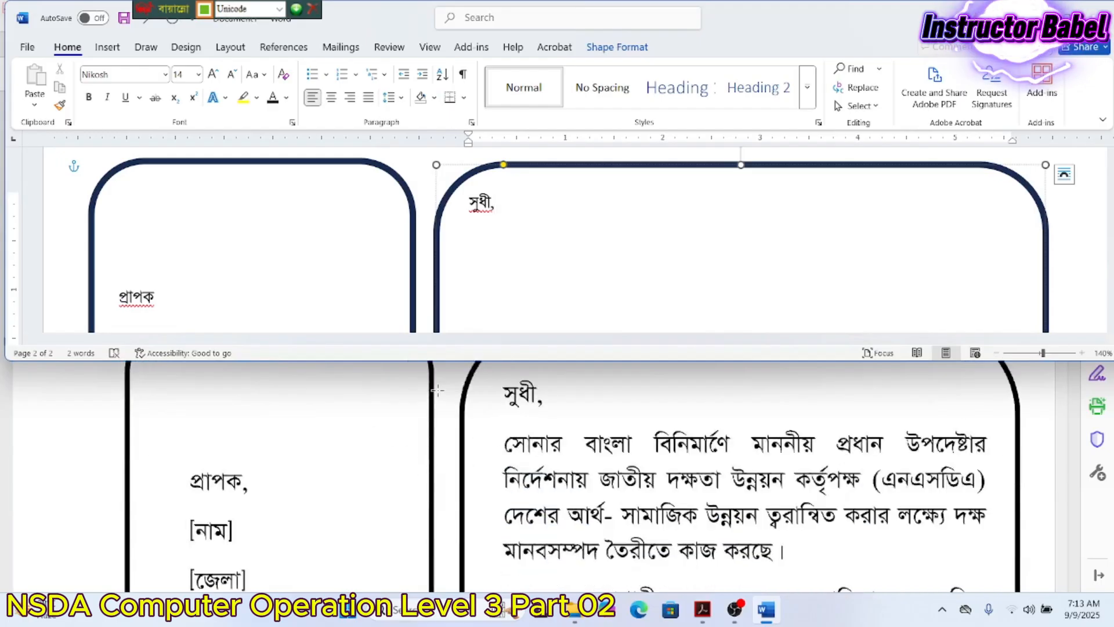
pyautogui.scroll(-1, 437, 390)
pyautogui.scroll(-1, 438, 390)
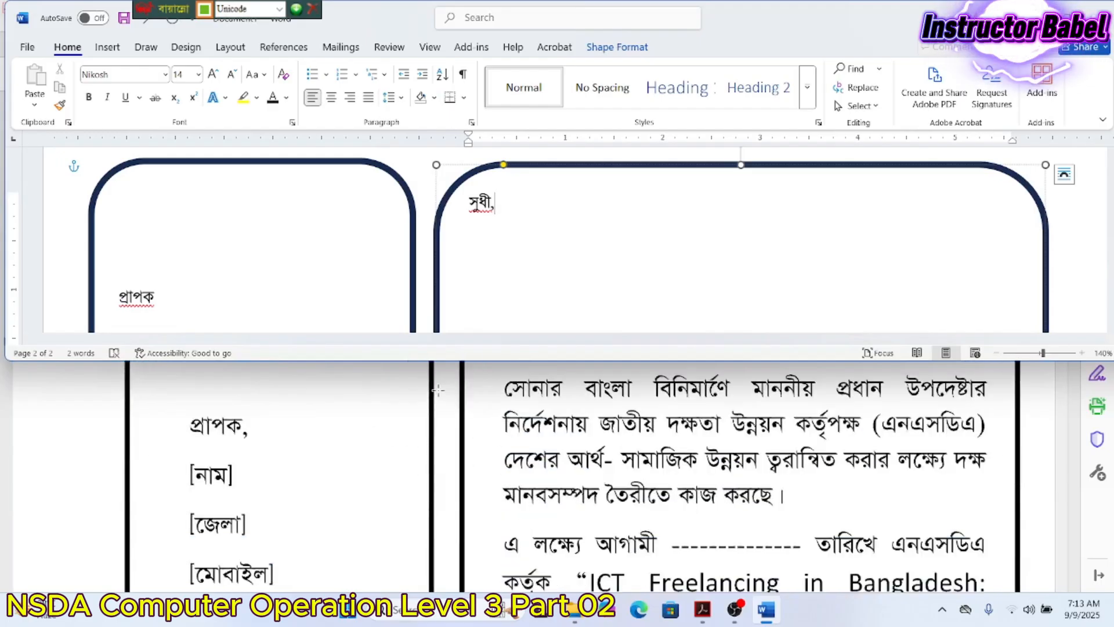
pyautogui.press('Return')
pyautogui.write('সে')
pyautogui.write('নার ')
pyautogui.write('ব')
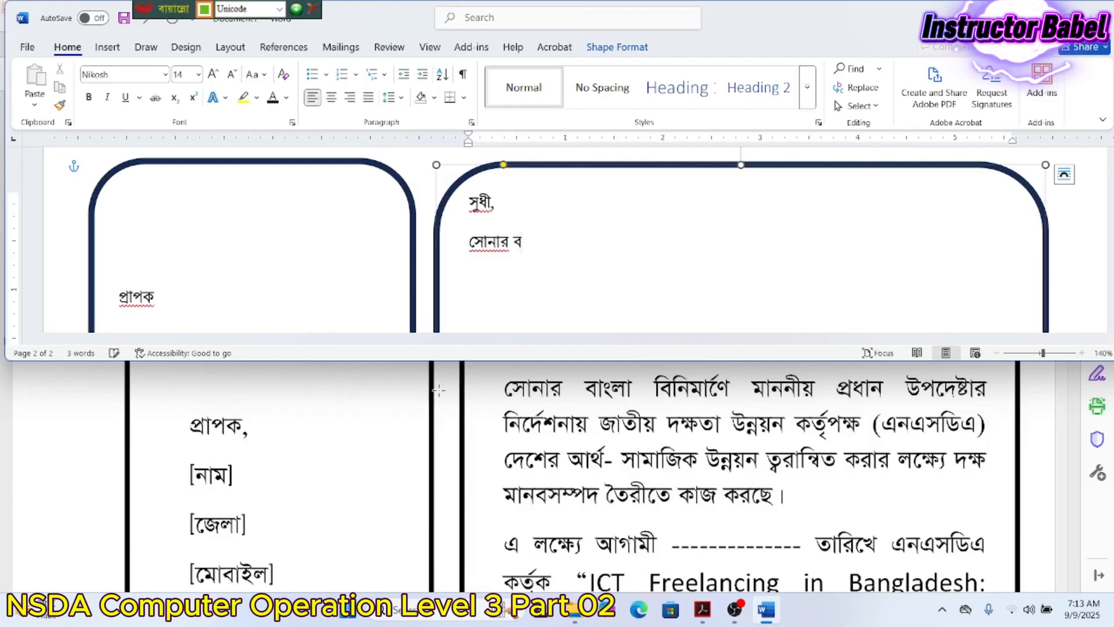
pyautogui.write('াংলা বিনি')
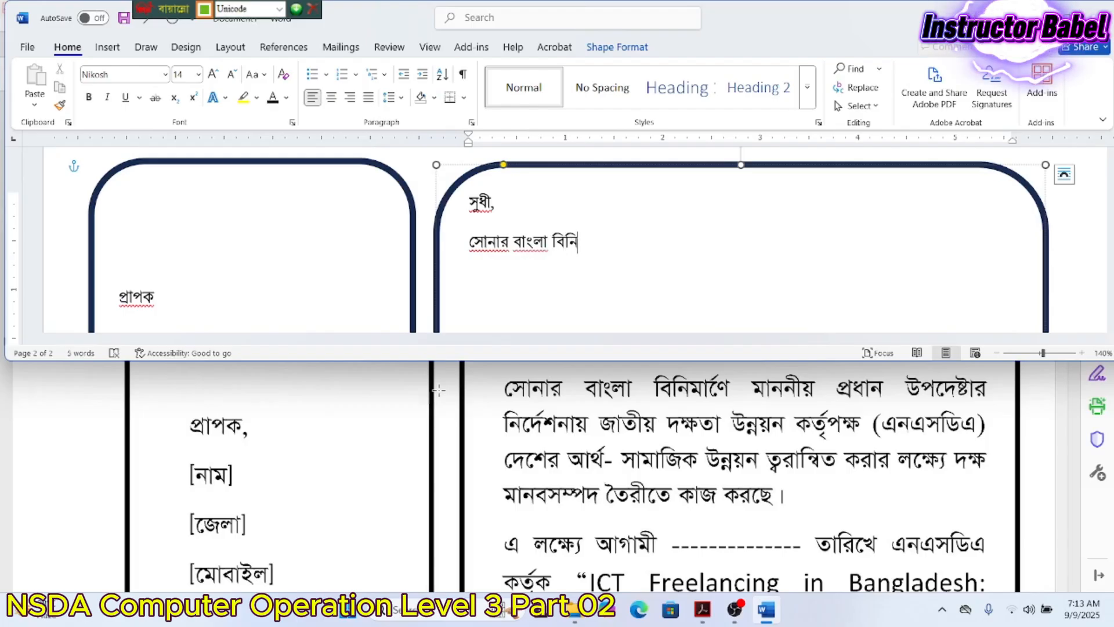
pyautogui.write('মা')
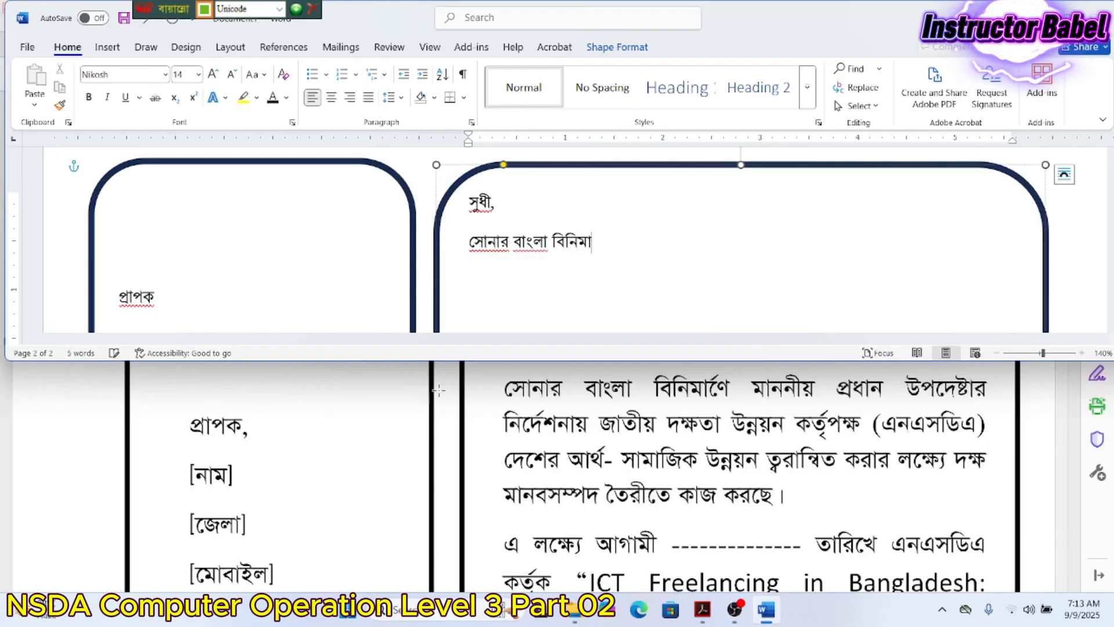
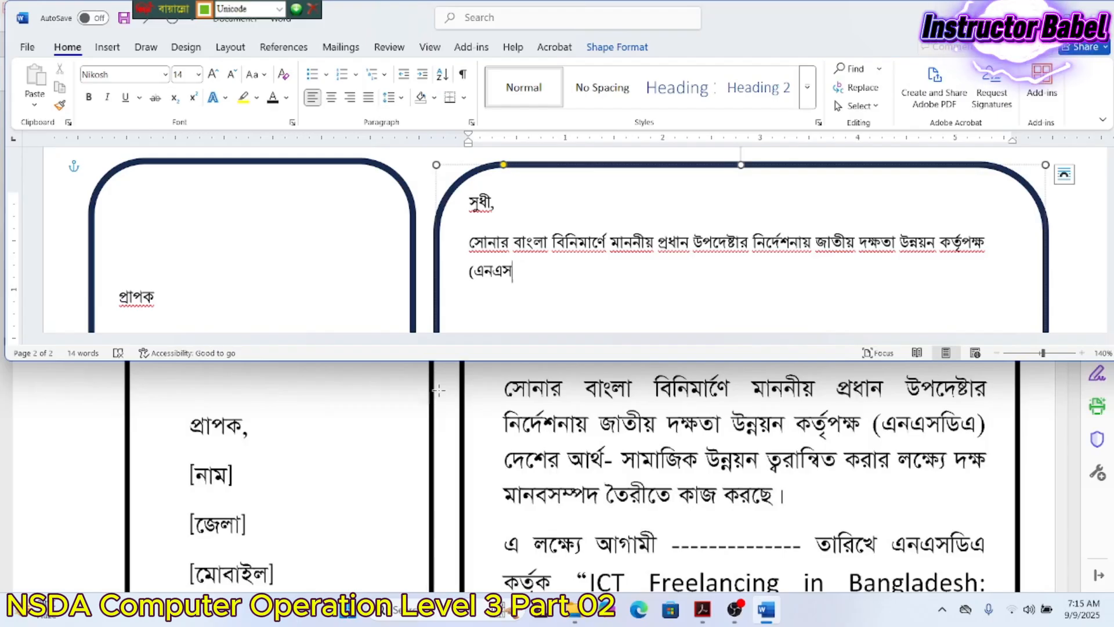
# - Continue the paragraph with 'দেশের আর্থ-সামাজিক উন্নয়ন ত্বরান্বিত করার লক্ষ্যে', fixing the typos
pyautogui.write('ড্')
pyautogui.write('িএ')
pyautogui.write(')')
pyautogui.write(' দেশের')
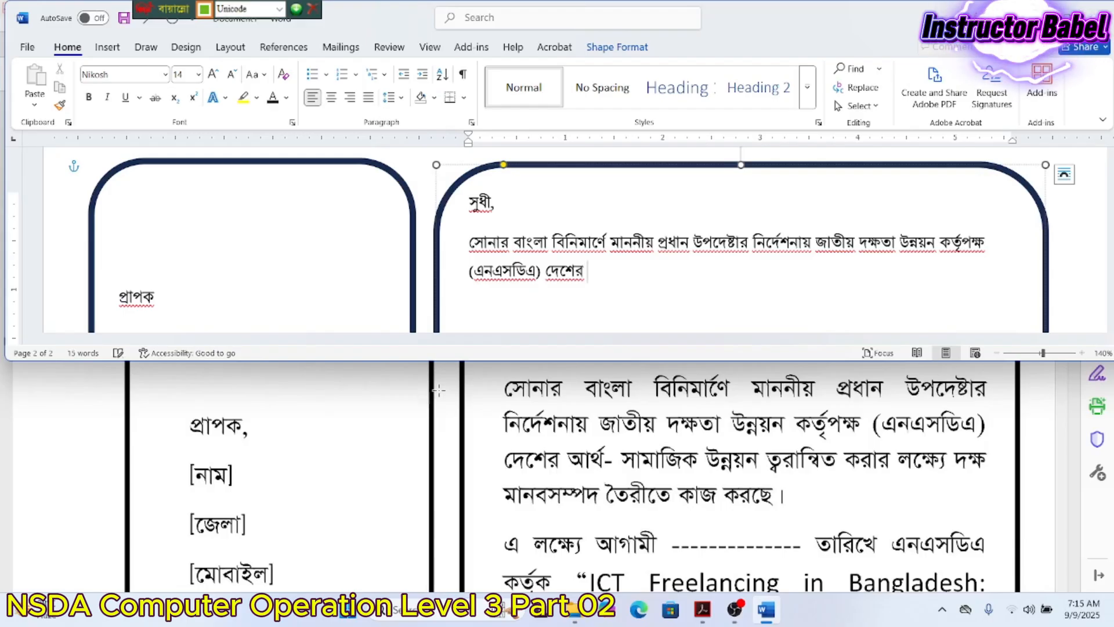
pyautogui.write(' আ')
pyautogui.write('থ')
pyautogui.write('র্')
pyautogui.write('-')
pyautogui.write('সামা')
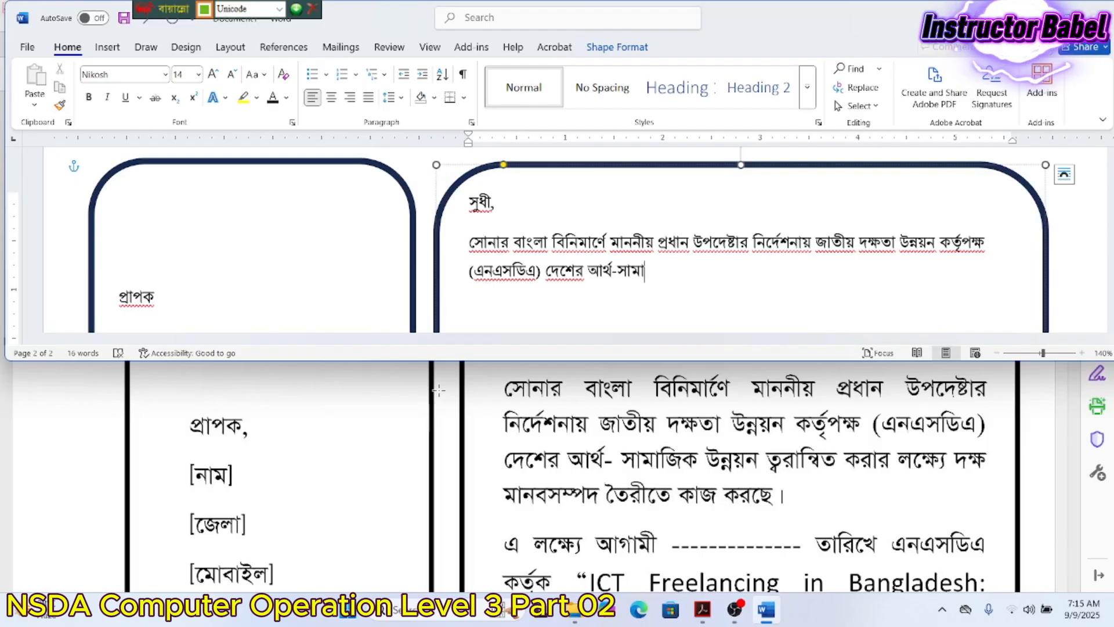
pyautogui.write('জিক ুউ')
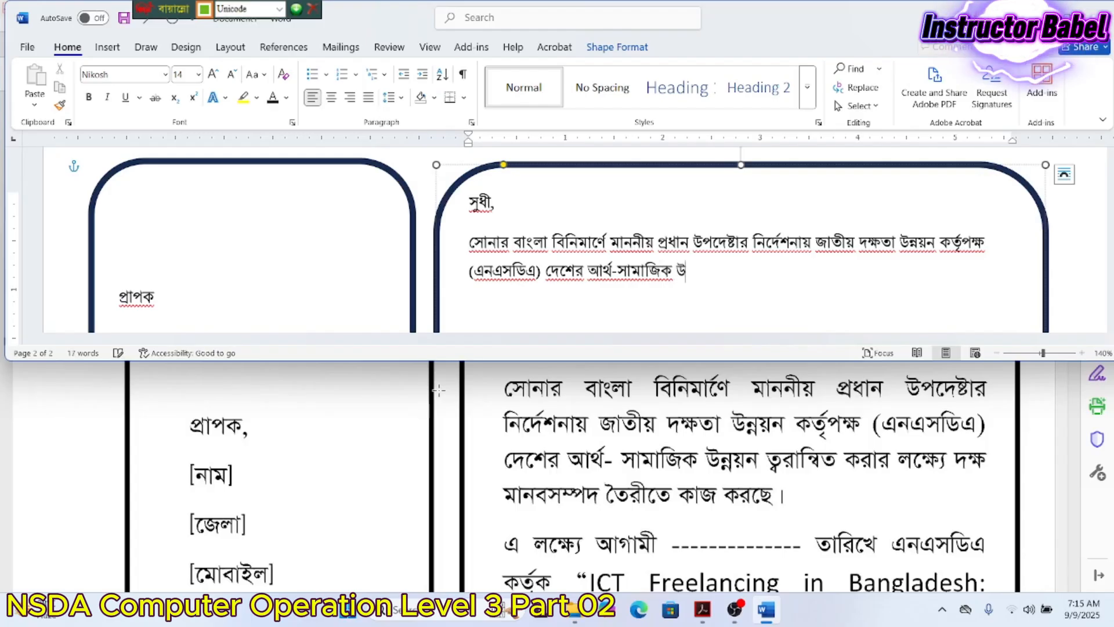
pyautogui.write('ন্নয়ন ত্বরা')
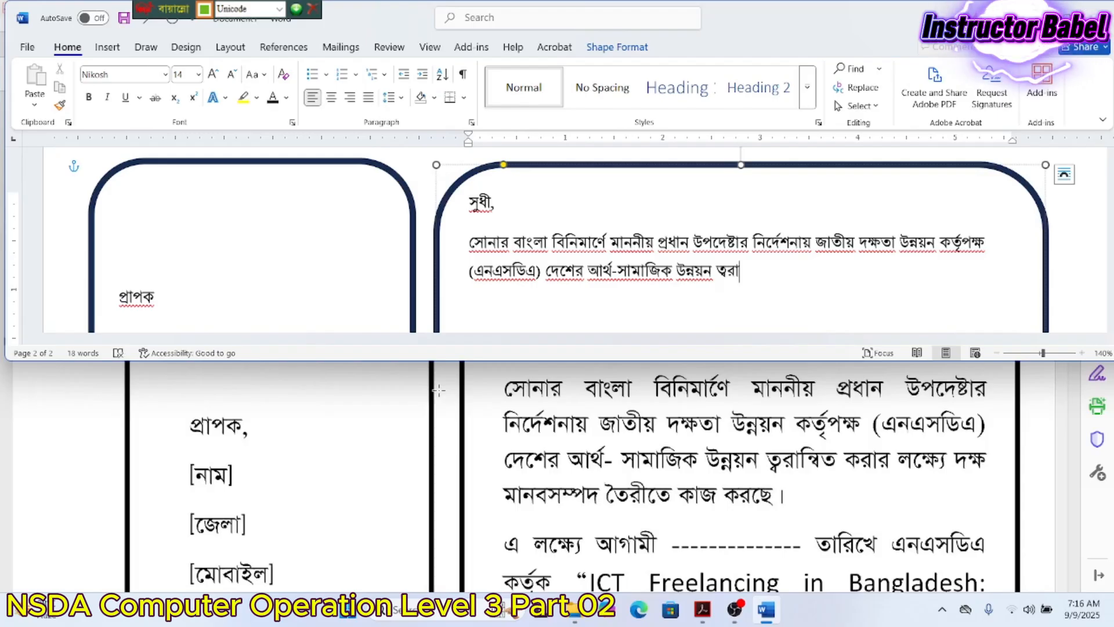
pyautogui.write('ন্বিত করা')
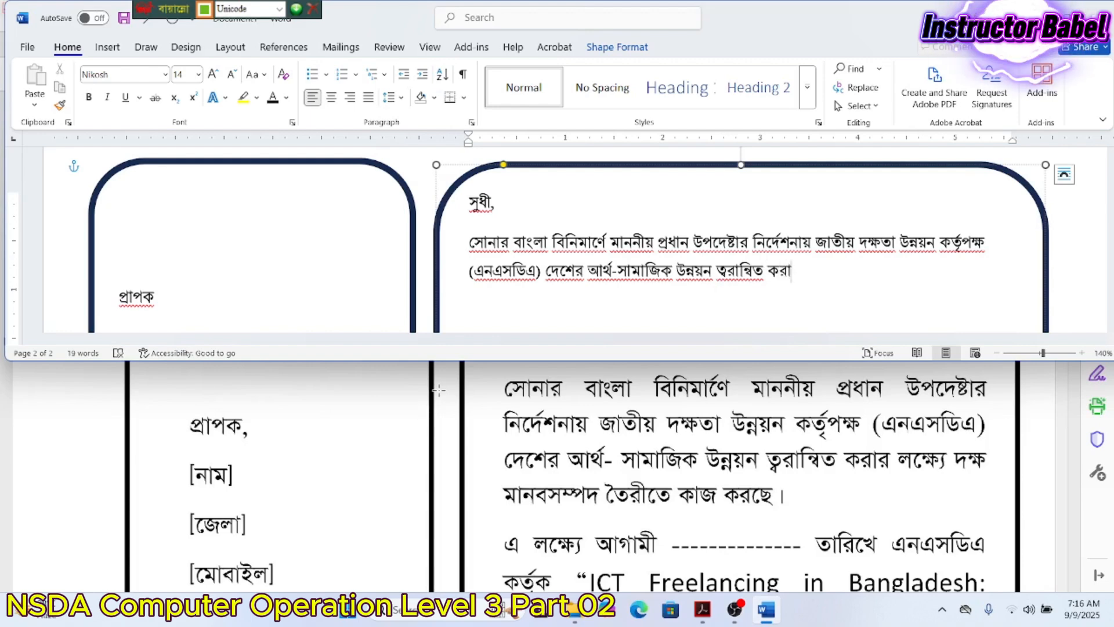
pyautogui.write('র লক্্যে')
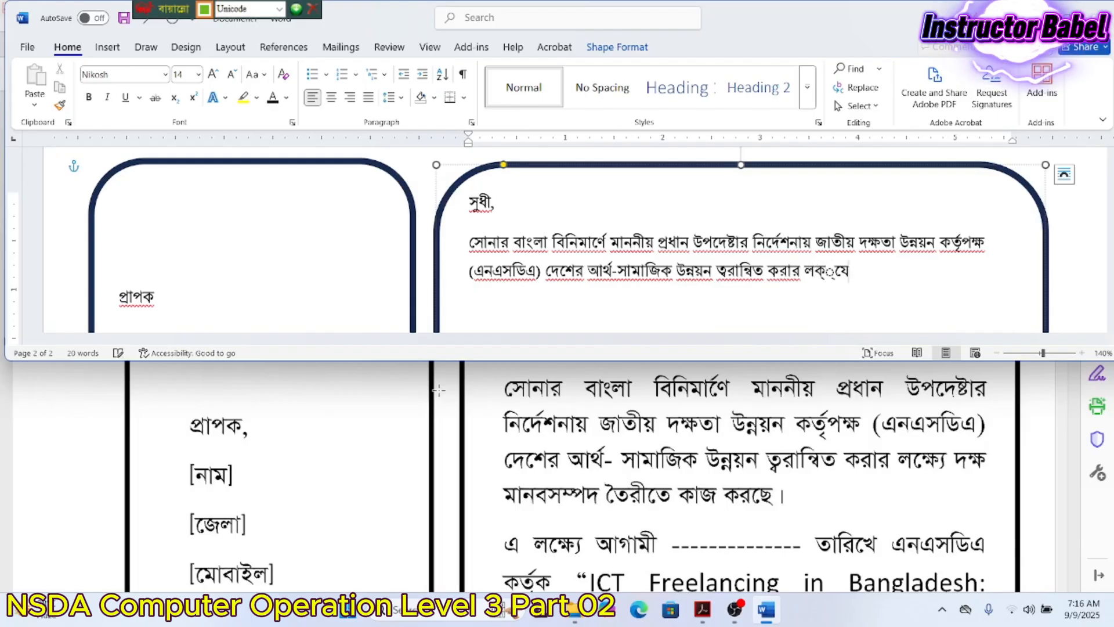
pyautogui.press('BackSpace')
pyautogui.press('BackSpace')
pyautogui.press('BackSpace')
pyautogui.write('ষ')
pyautogui.press('Left')
pyautogui.write('ক্ষে')
pyautogui.write('্য')
pyautogui.press('Delete')
# - Finish the first paragraph with 'দক্ষ মানবসম্পদ তৈরীতে কাজ করছে।'
pyautogui.write('দখাষ')
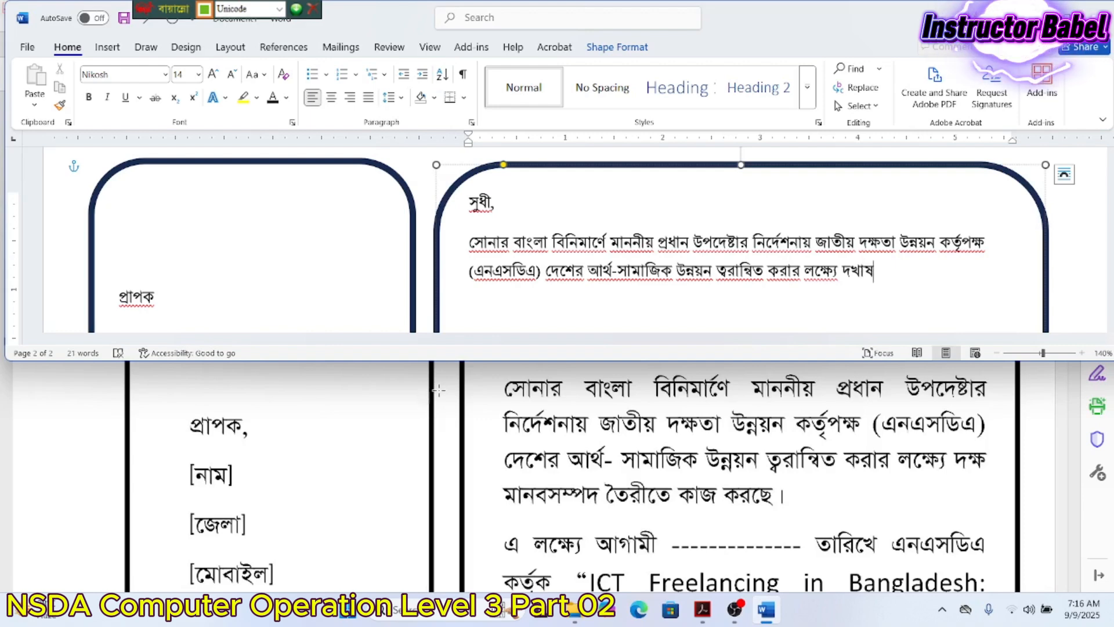
pyautogui.press('BackSpace')
pyautogui.press('BackSpace')
pyautogui.press('BackSpace')
pyautogui.write('ক্ষ মানবস')
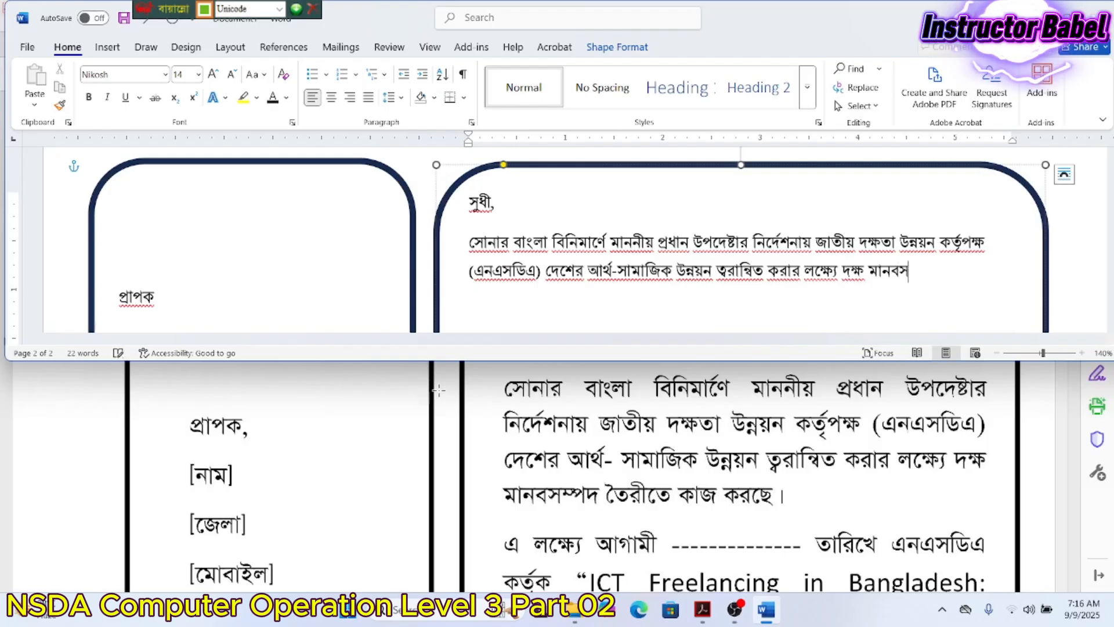
pyautogui.write('ম্পদ তৈর')
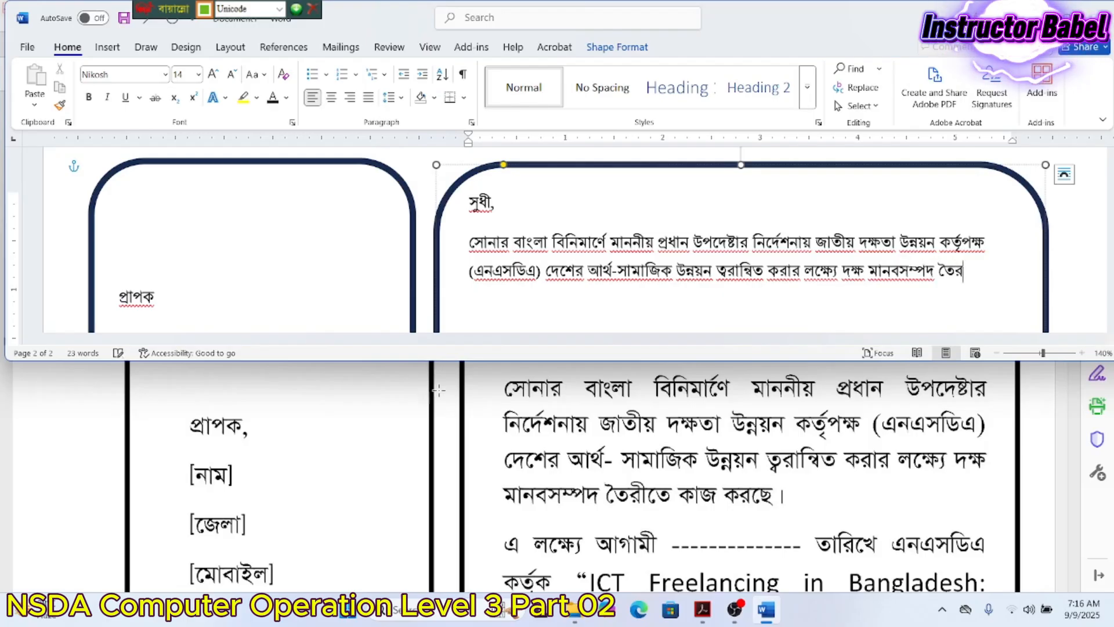
pyautogui.write('ীতে কাজ')
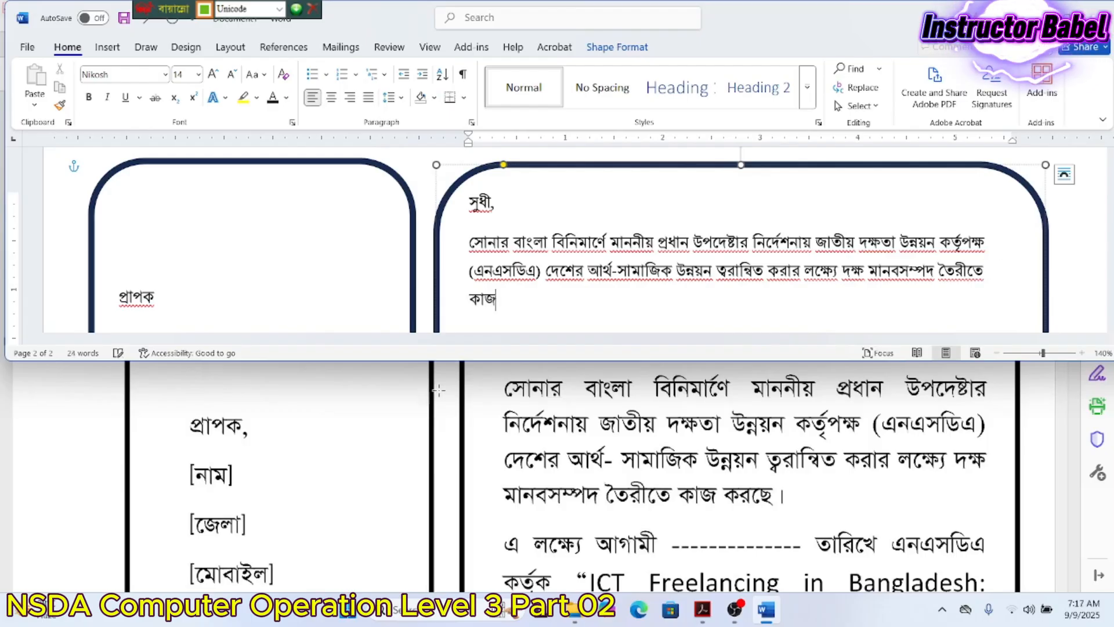
pyautogui.write(' করছে।')
pyautogui.scroll(-5, 540, 238)
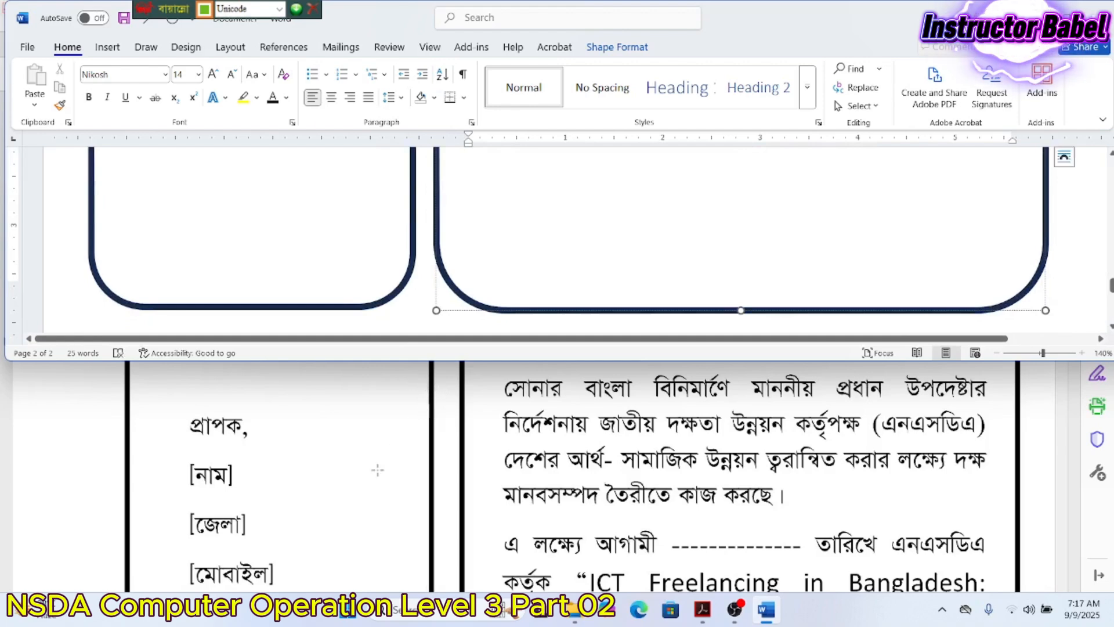
# - Start a new paragraph: 'এলক্ষ্যে আগামী ------ তারিখে এনএসডিএ কর্তৃক' followed by an opening quote
pyautogui.press('Return')
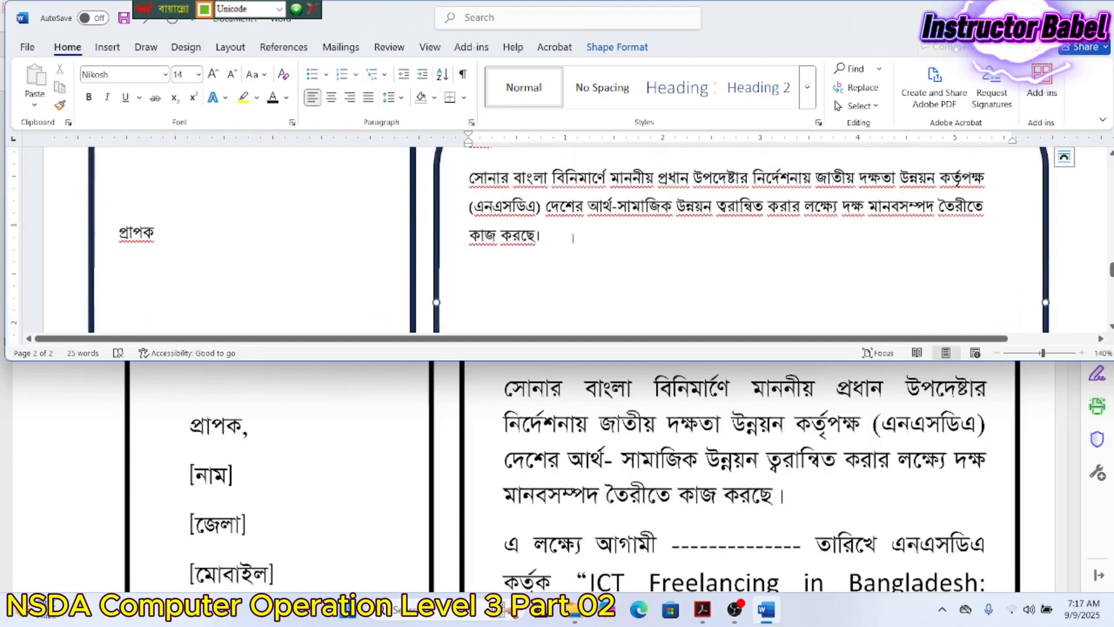
pyautogui.scroll(-5, 650, 502)
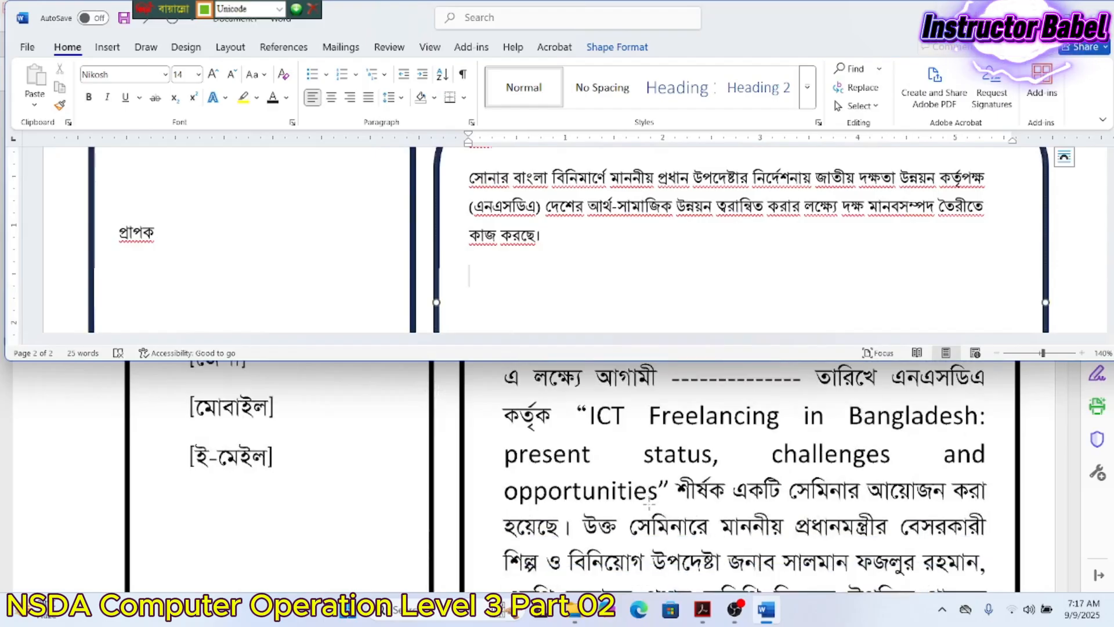
pyautogui.scroll(-1, 650, 501)
pyautogui.scroll(3, 649, 501)
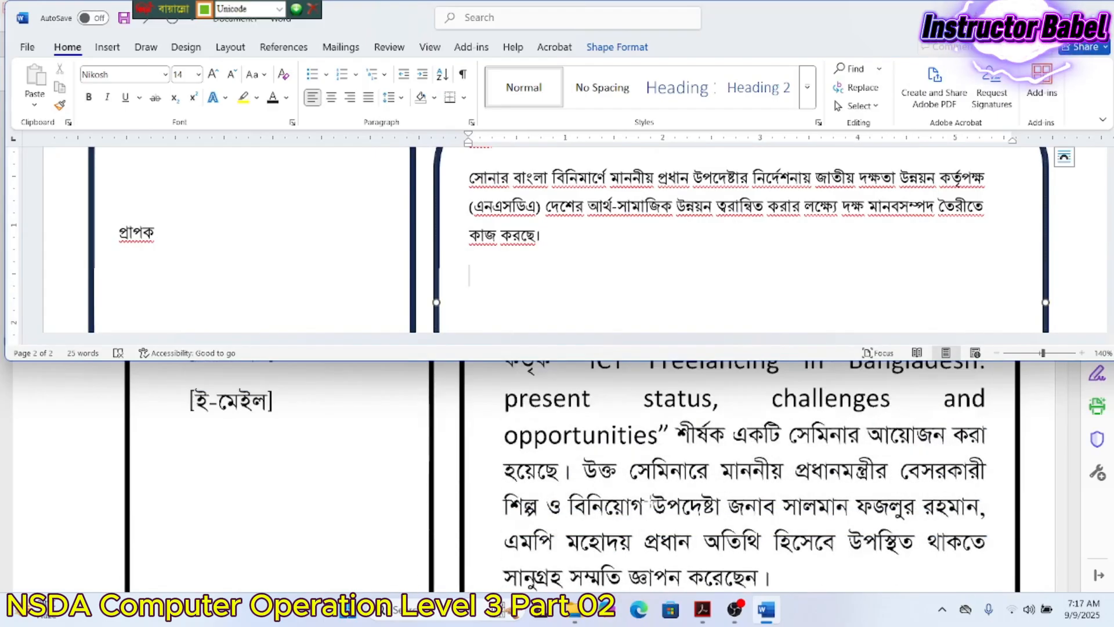
pyautogui.scroll(1, 650, 499)
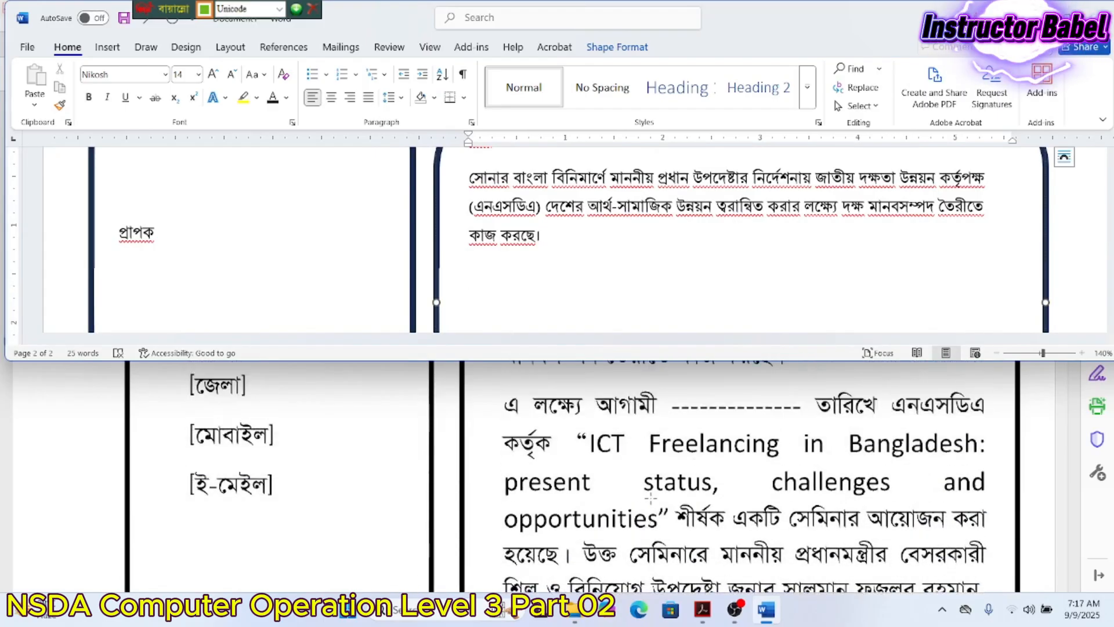
pyautogui.write('এলক্ষ্যে আ')
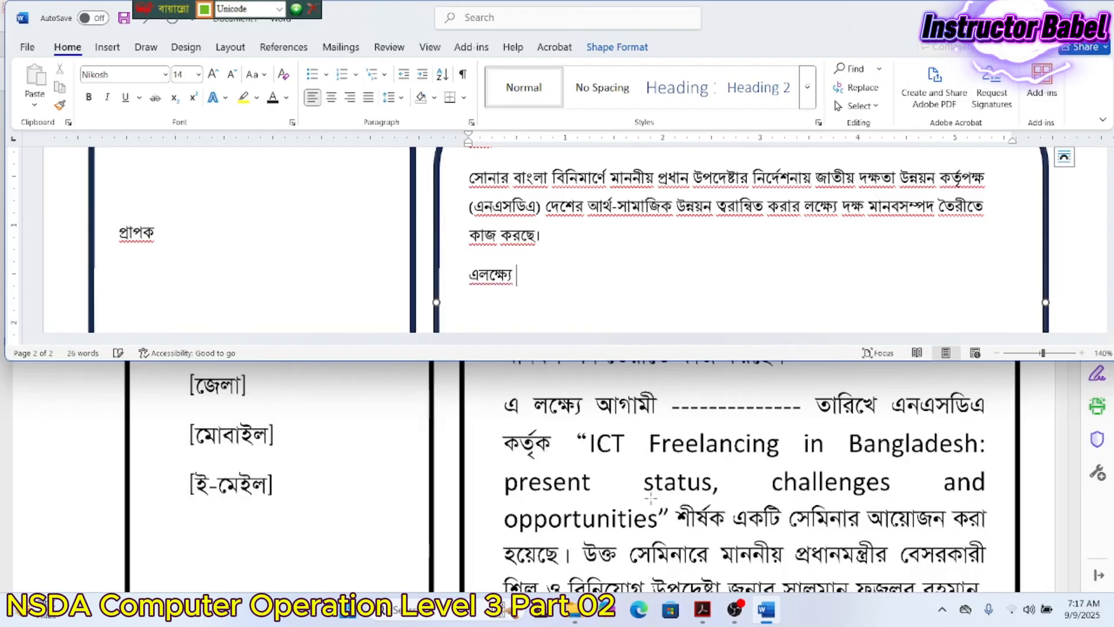
pyautogui.write('গামী ')
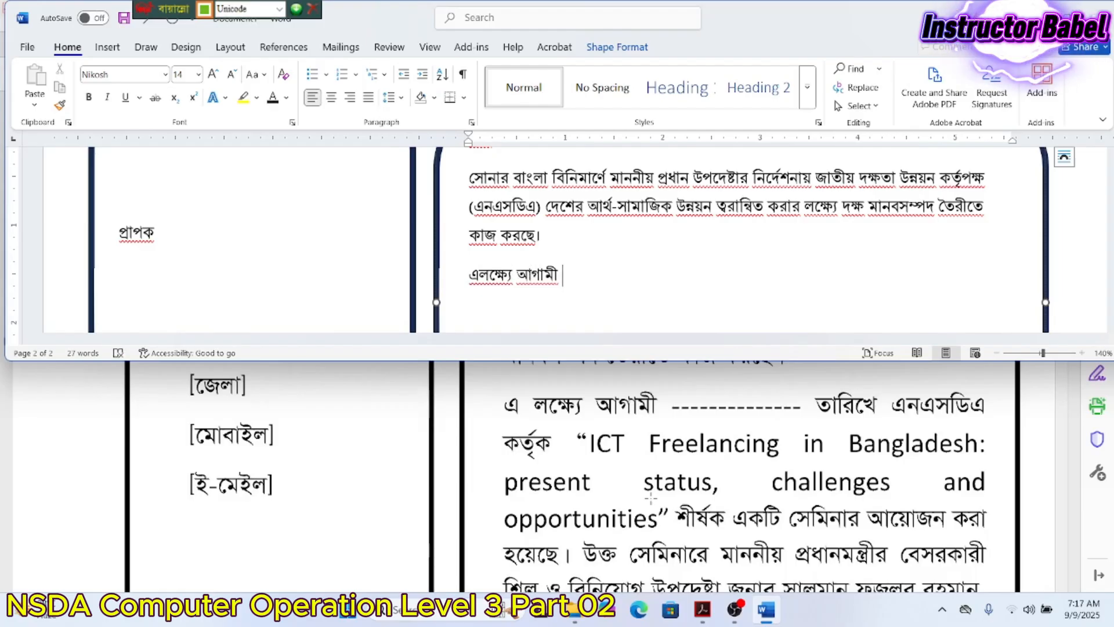
pyautogui.write('------------------------------ তা')
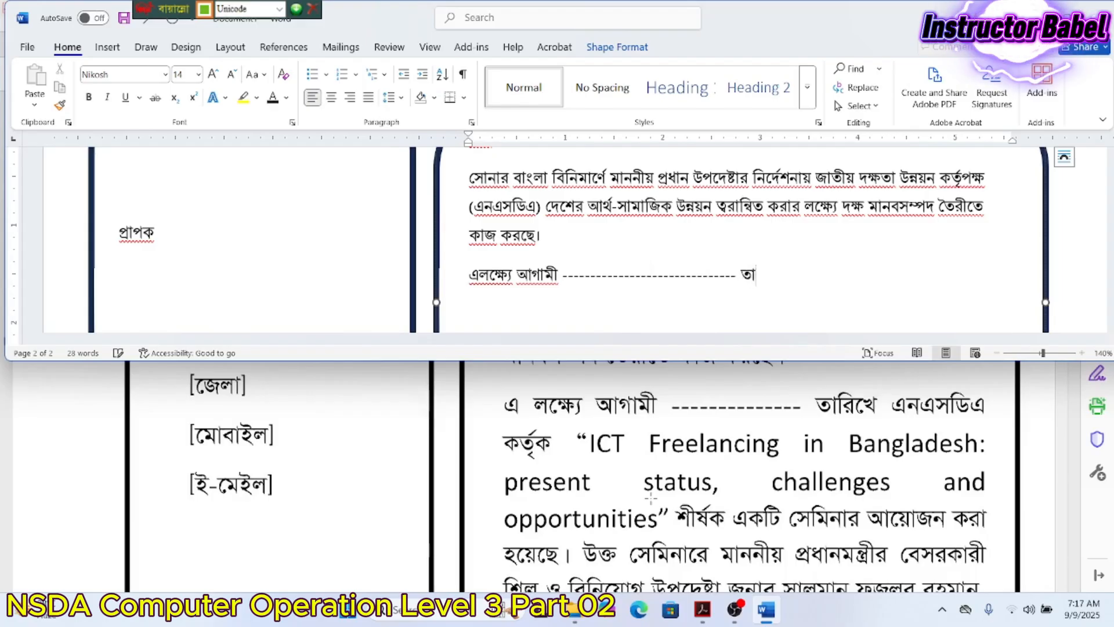
pyautogui.write('রিখে এনএ')
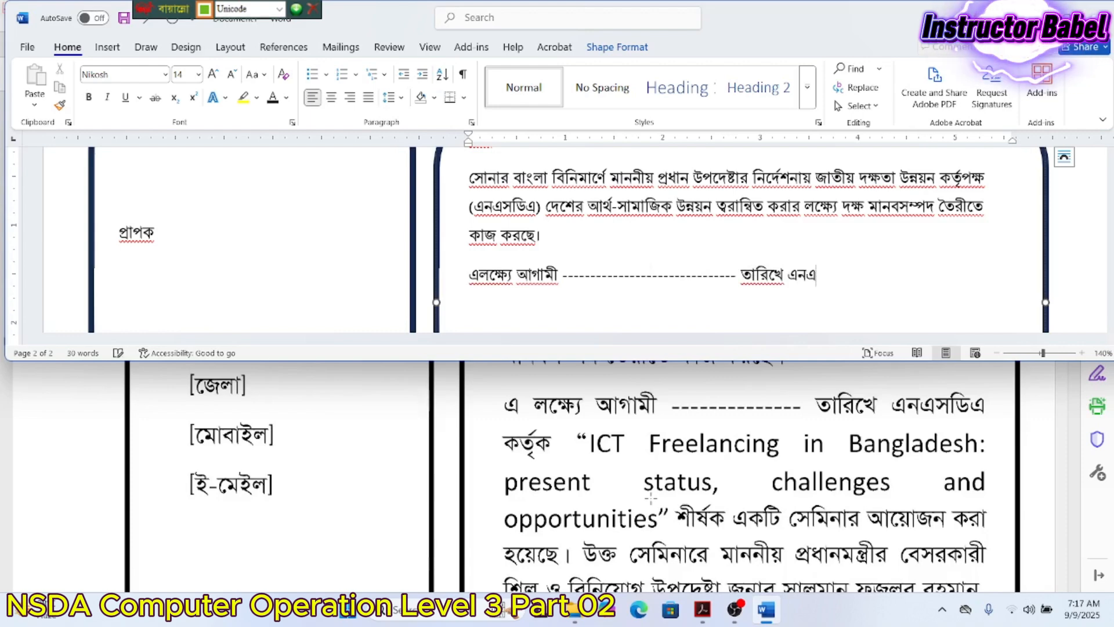
pyautogui.write('সডিএ')
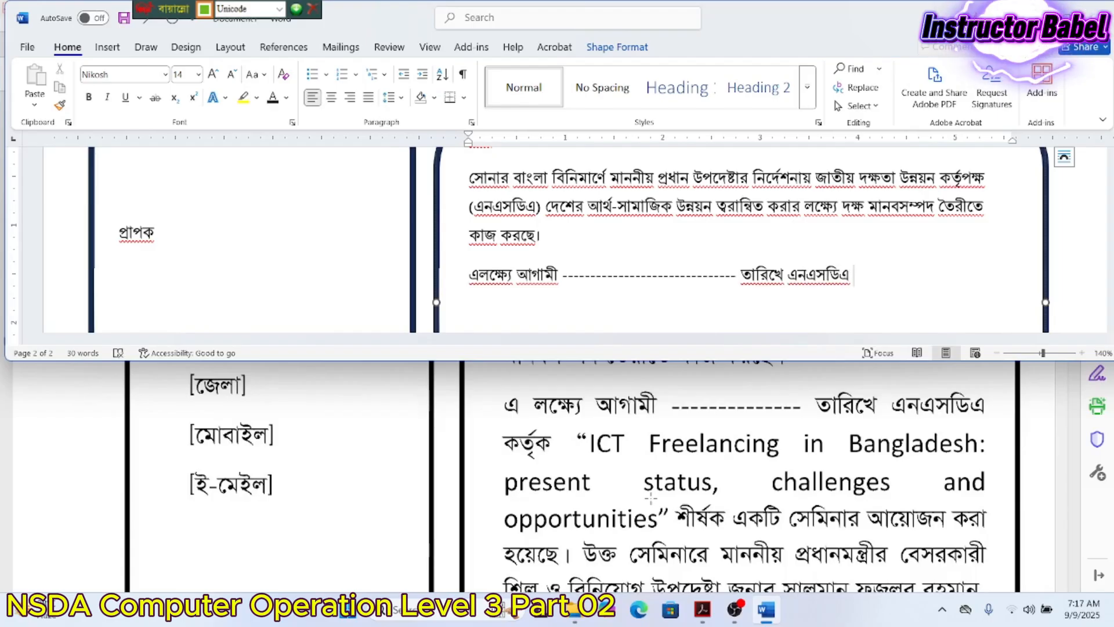
pyautogui.write(' কতৃ')
pyautogui.write('র্তৃ')
pyautogui.write('ক ')
pyautogui.write('“')
# - In English mode, type the title 'ICT Freelancing in Bangladesh: present status, challenges an', correcting typos
pyautogui.hotkey('ctrl', 'alt', 'b')
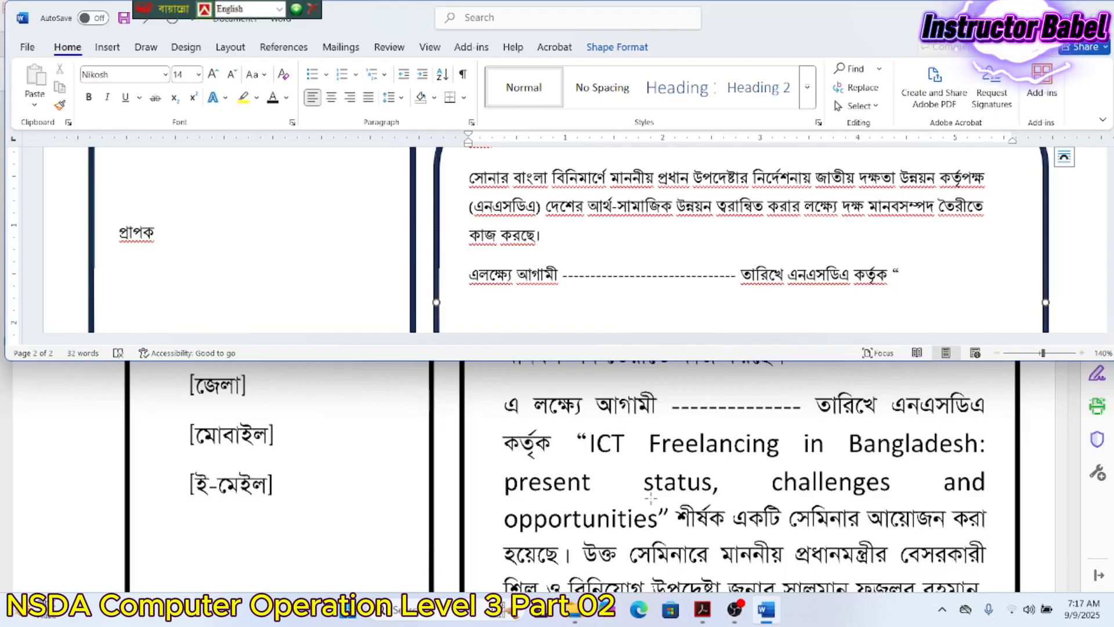
pyautogui.write('ICT Free')
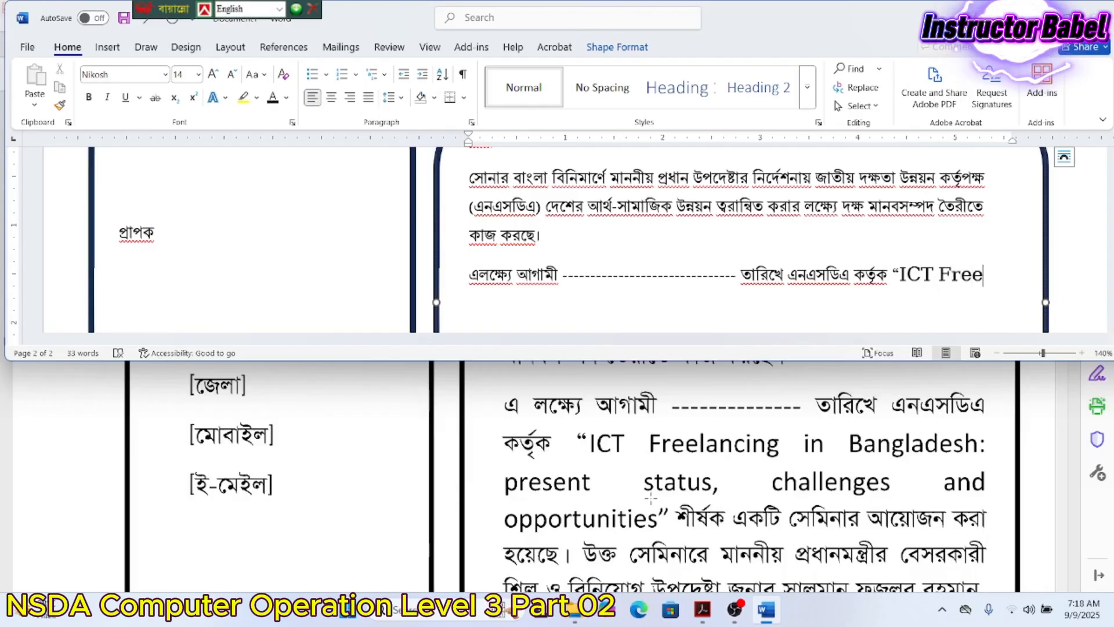
pyautogui.write('lanci')
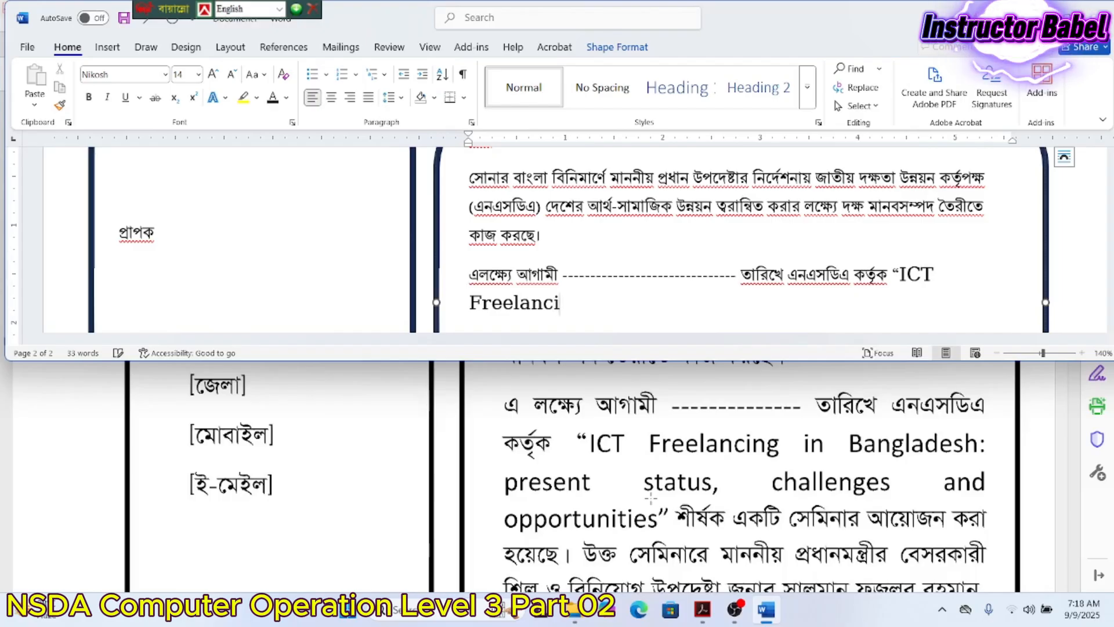
pyautogui.write('ng in Bang')
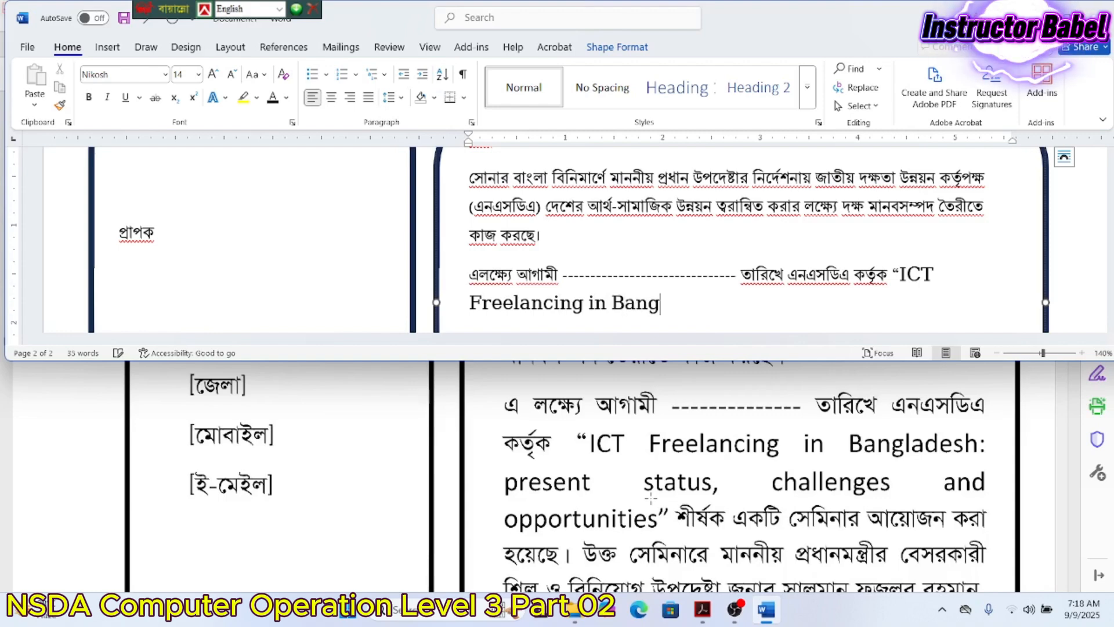
pyautogui.write('ladesh')
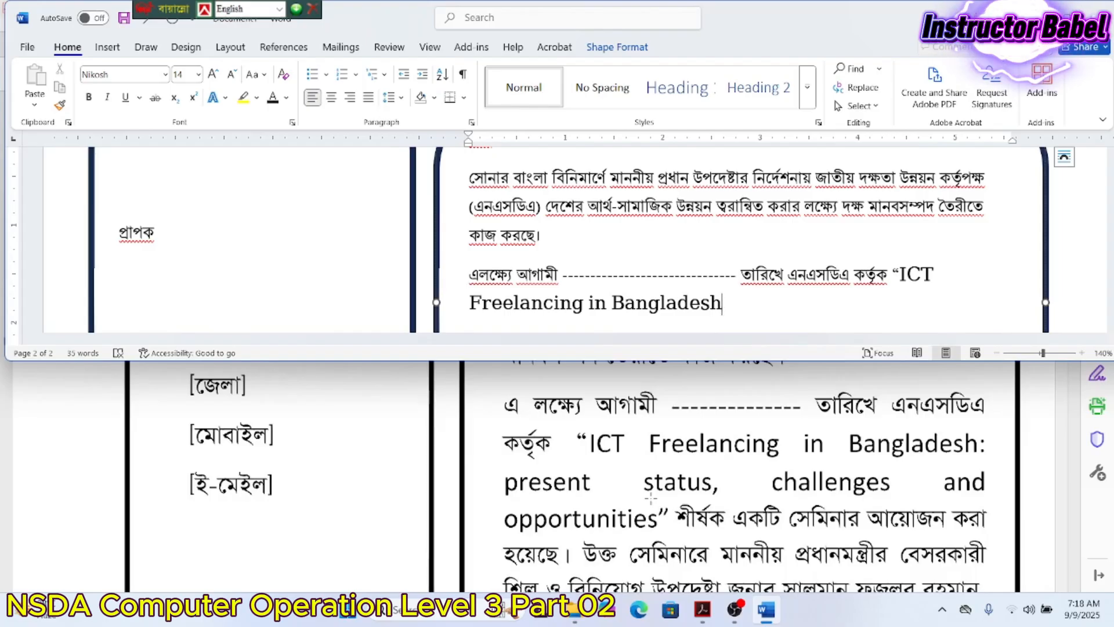
pyautogui.write(': present ')
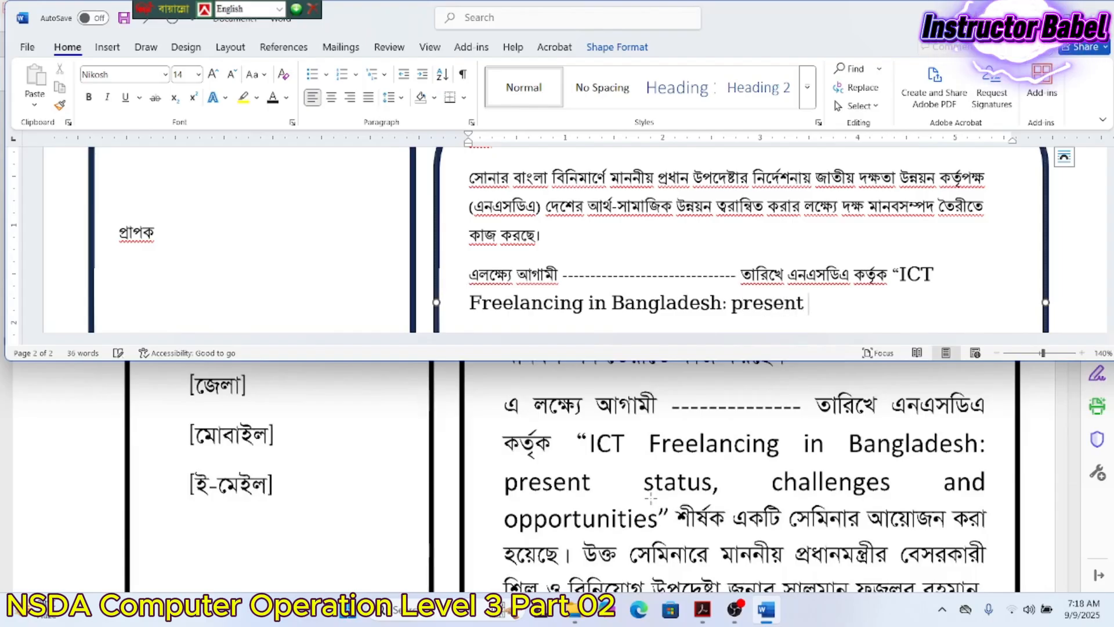
pyautogui.write('status, C')
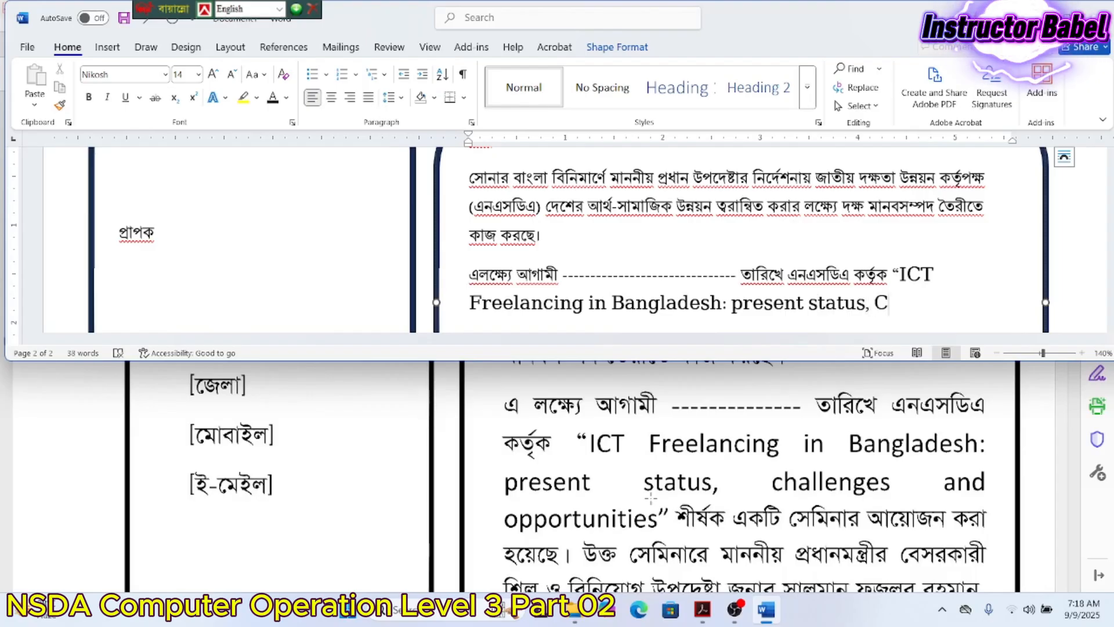
pyautogui.press('BackSpace')
pyautogui.write('challa')
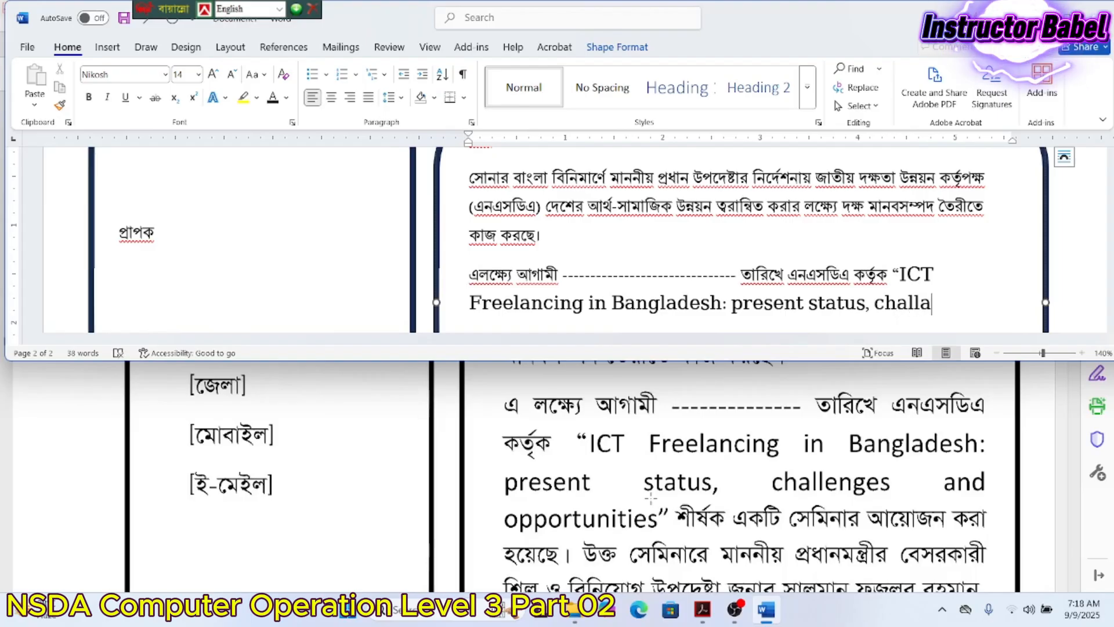
pyautogui.press('BackSpace')
pyautogui.write('enges an')
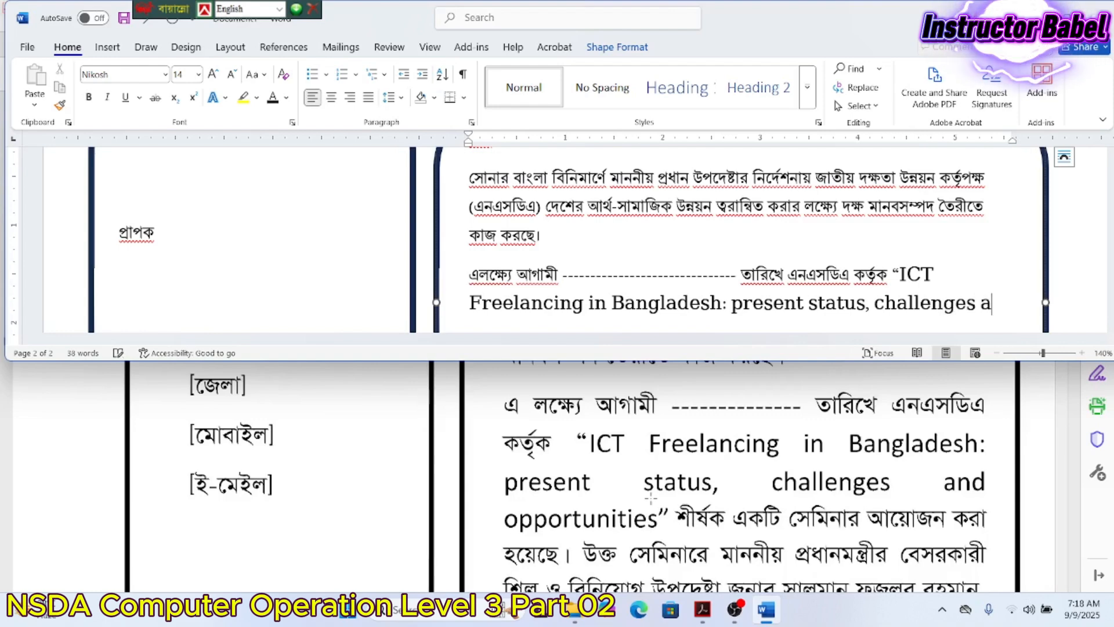
# - Delete the stray MD after the title and add 'শীর্ষক একটি সেমিনার আয়োজন করেছে' in Bangla
pyautogui.scroll(-3, 557, 244)
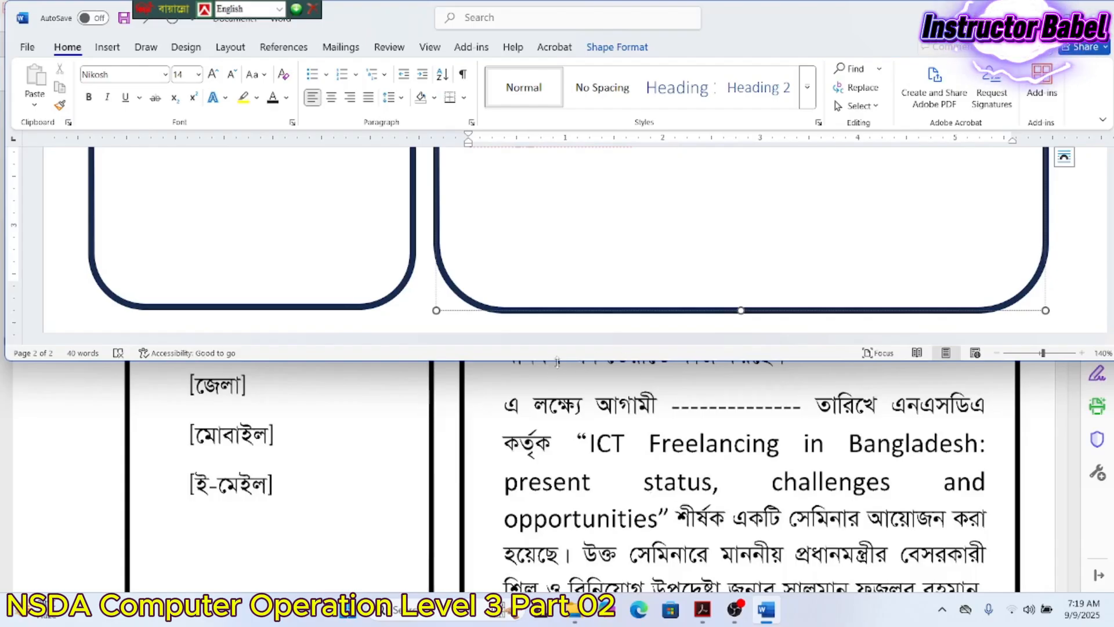
pyautogui.click(636, 283)
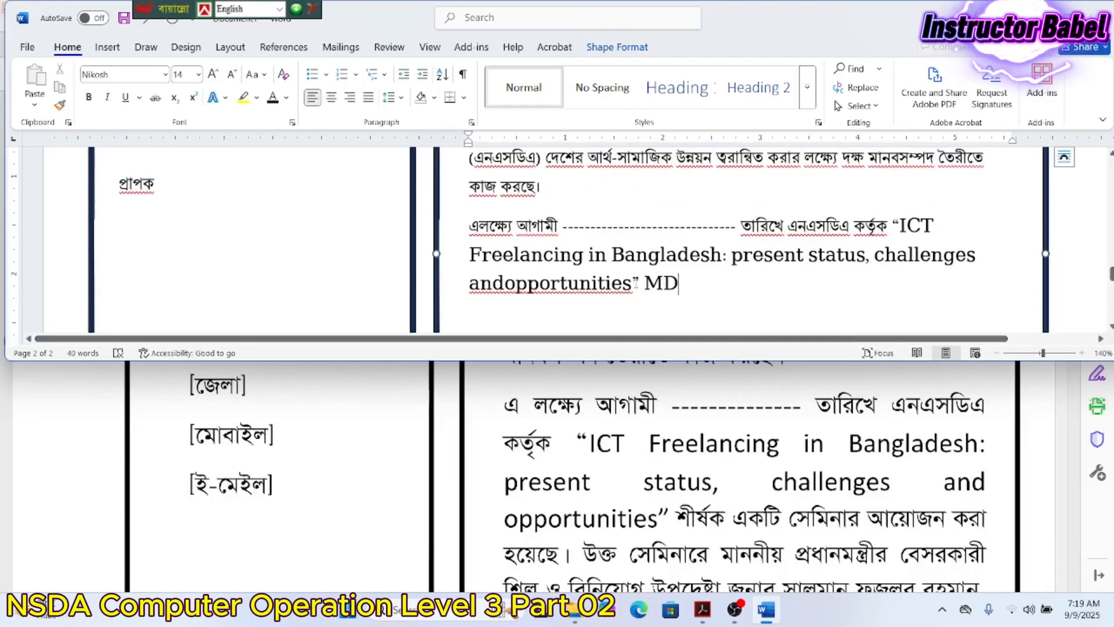
pyautogui.press('BackSpace')
pyautogui.press('BackSpace')
pyautogui.press('BackSpace')
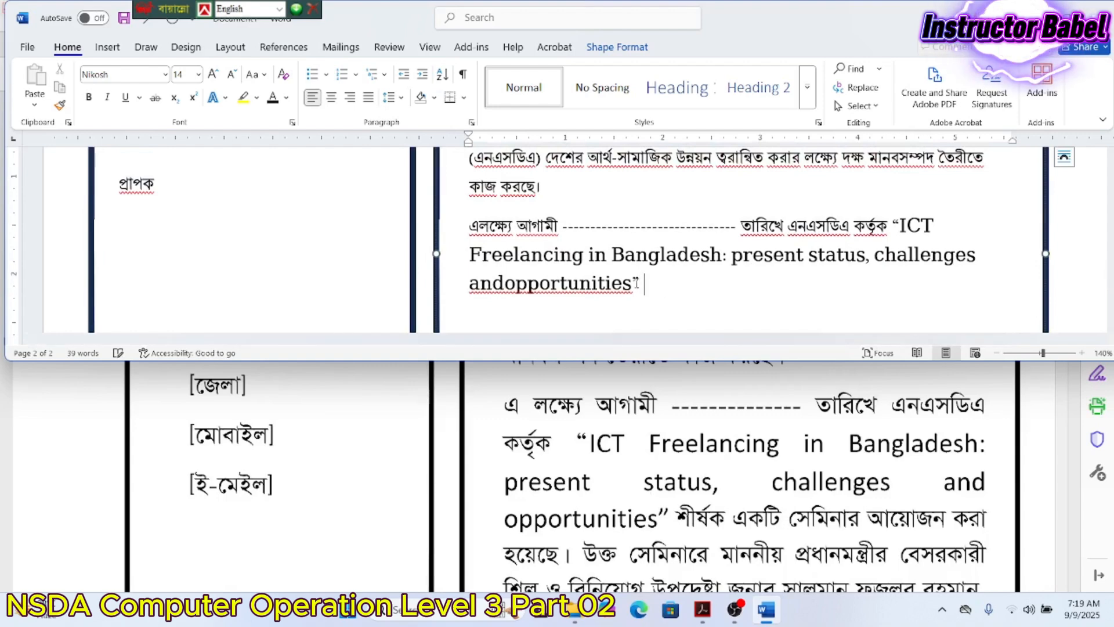
pyautogui.hotkey('ctrl', 'alt', 'b')
pyautogui.write('শীর্ষক')
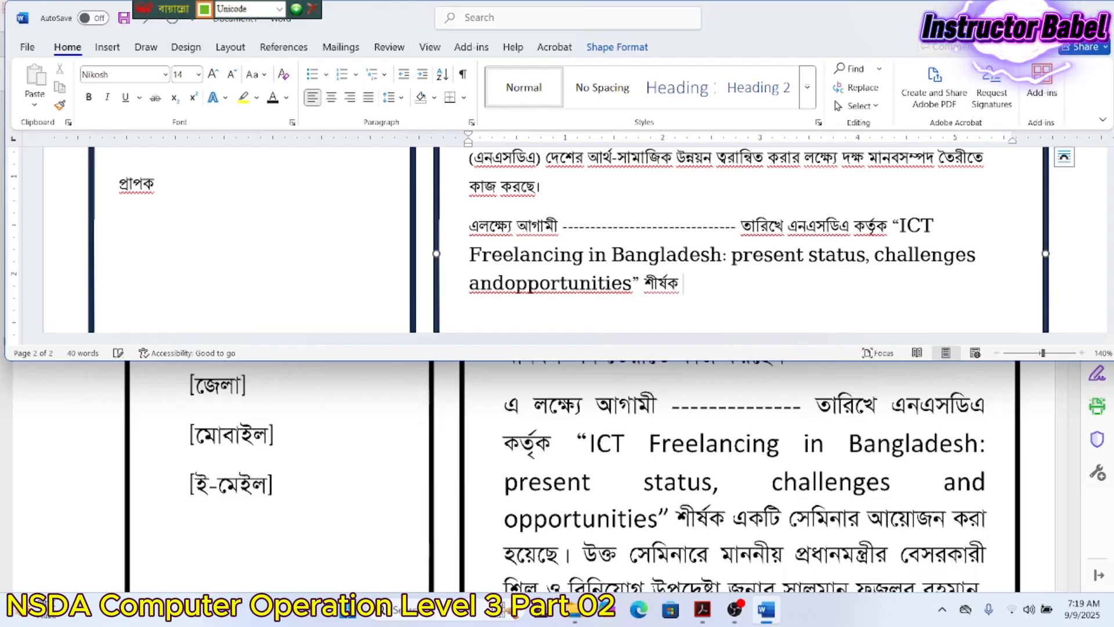
pyautogui.write(' একটি মে')
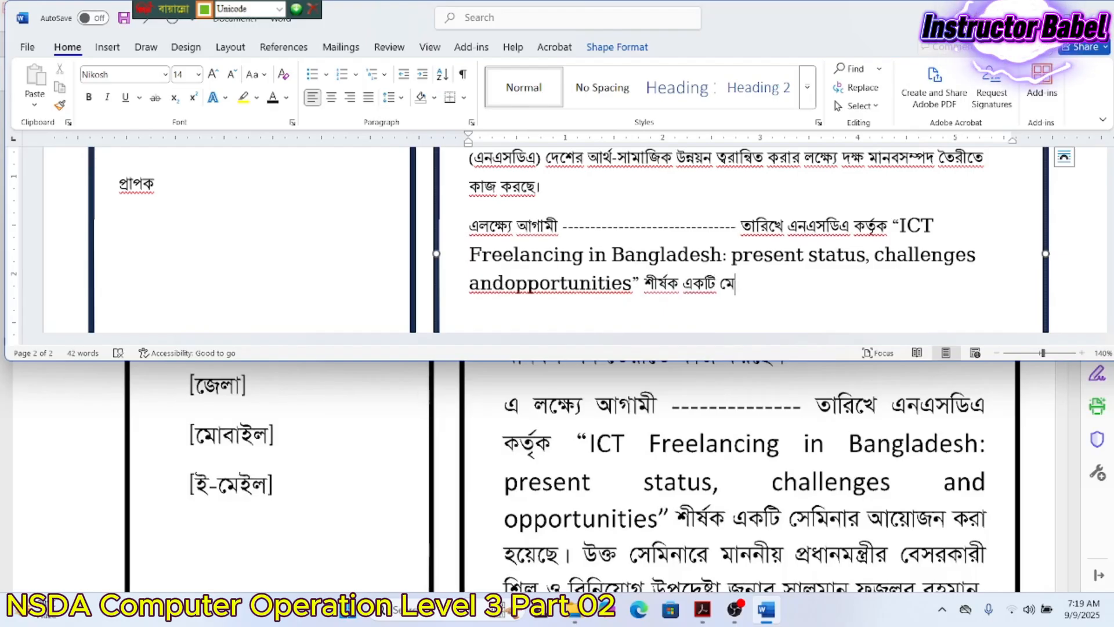
pyautogui.press('BackSpace')
pyautogui.press('BackSpace')
pyautogui.write('সেমিনার আ')
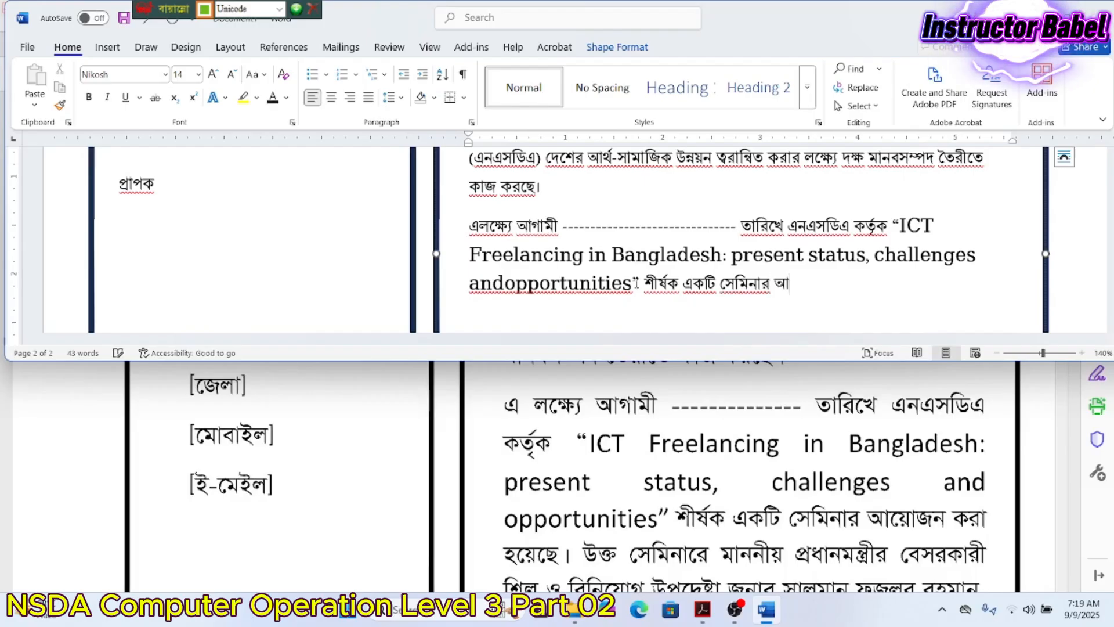
pyautogui.write('য়োজন ক')
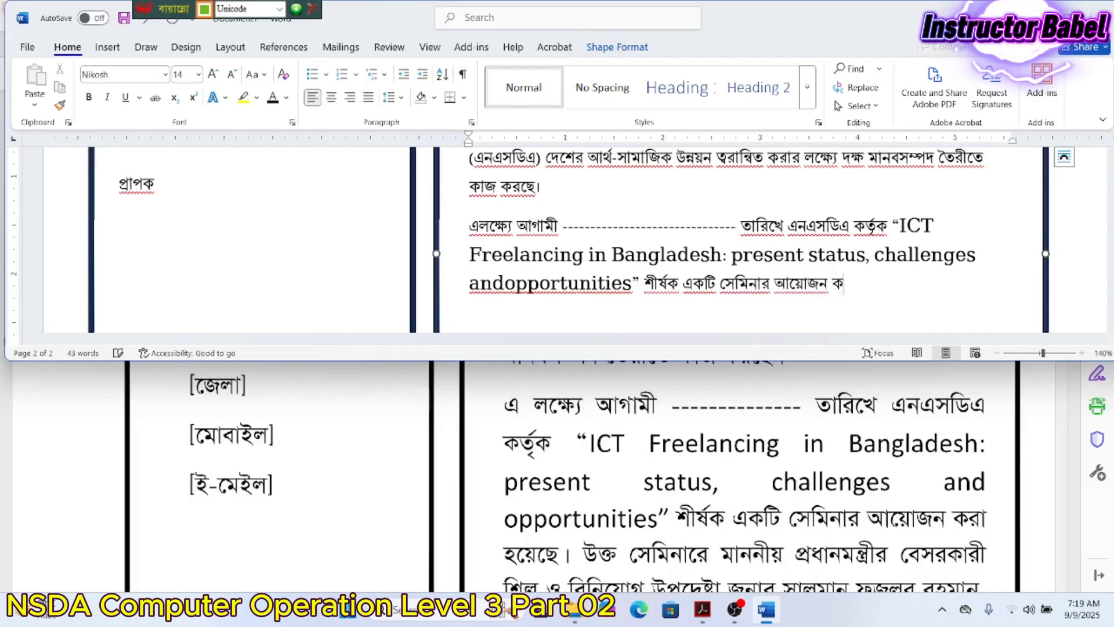
pyautogui.write('রেছে')
# - Close the sentence with '।' and type 'উক্ত সেমিনারে মাননীয়'
pyautogui.scroll(-3, 636, 391)
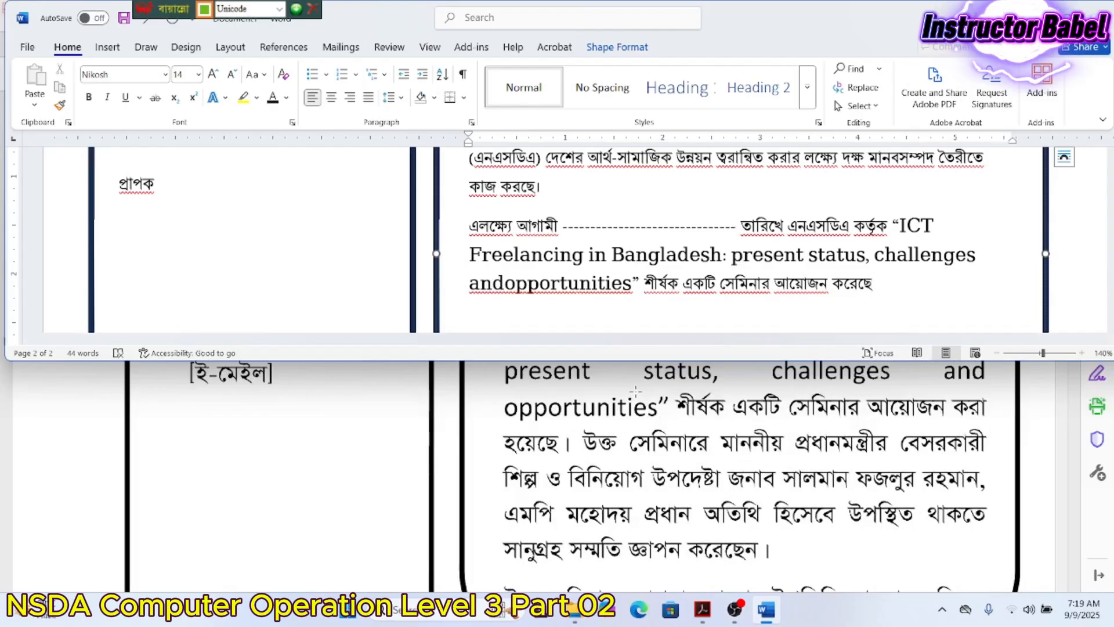
pyautogui.write('। ্')
pyautogui.write('উক')
pyautogui.write('্ত')
pyautogui.write(' সেমি')
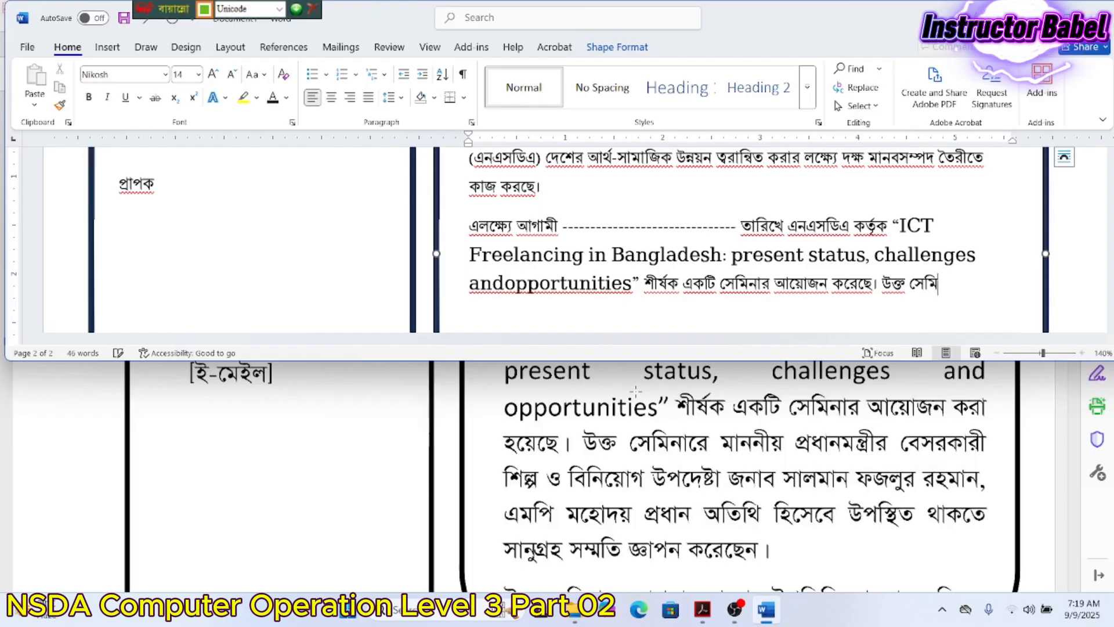
pyautogui.write('নারে')
pyautogui.write('ম')
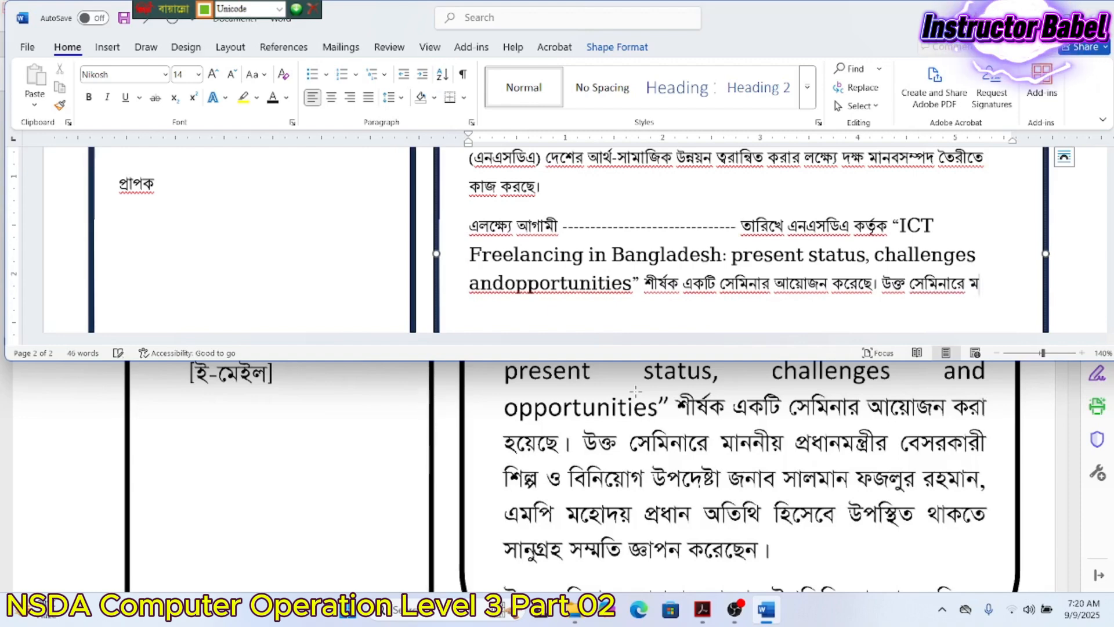
pyautogui.write('াননীয়')
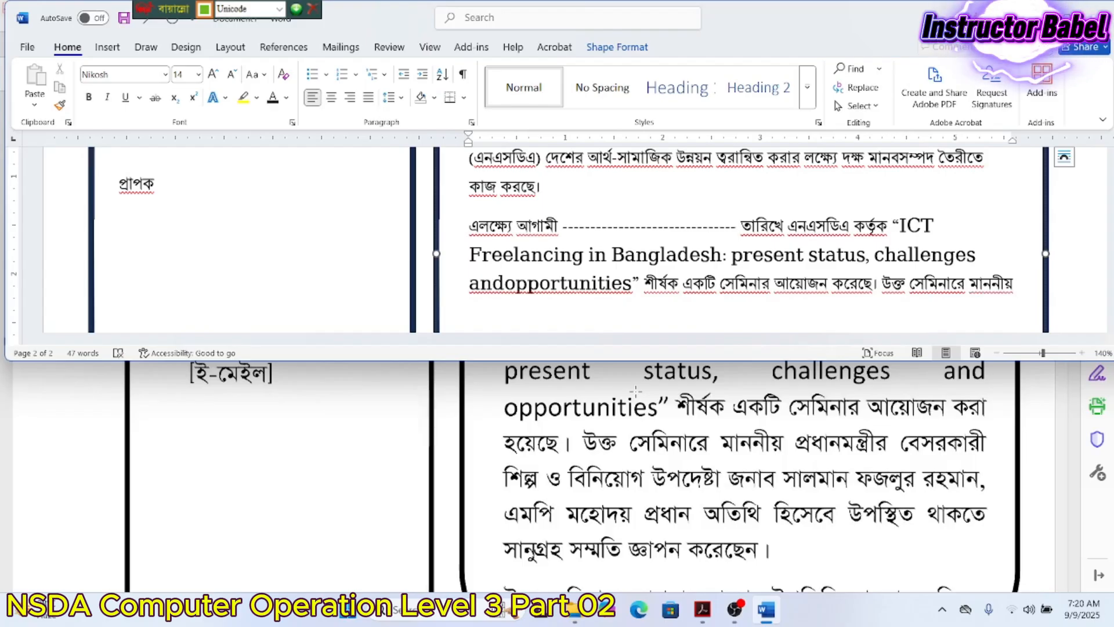
pyautogui.write(' ্')
# - Remove the stray hasanta, then type 'প্রধানমন্ত্রীর বেসরকারী শিল্প ও বিনিয়োগ উপদেষ্টা জনাব', the adviser's name, and 'এমপি মহোদয়'
pyautogui.press('BackSpace')
pyautogui.write('প্রধানমন')
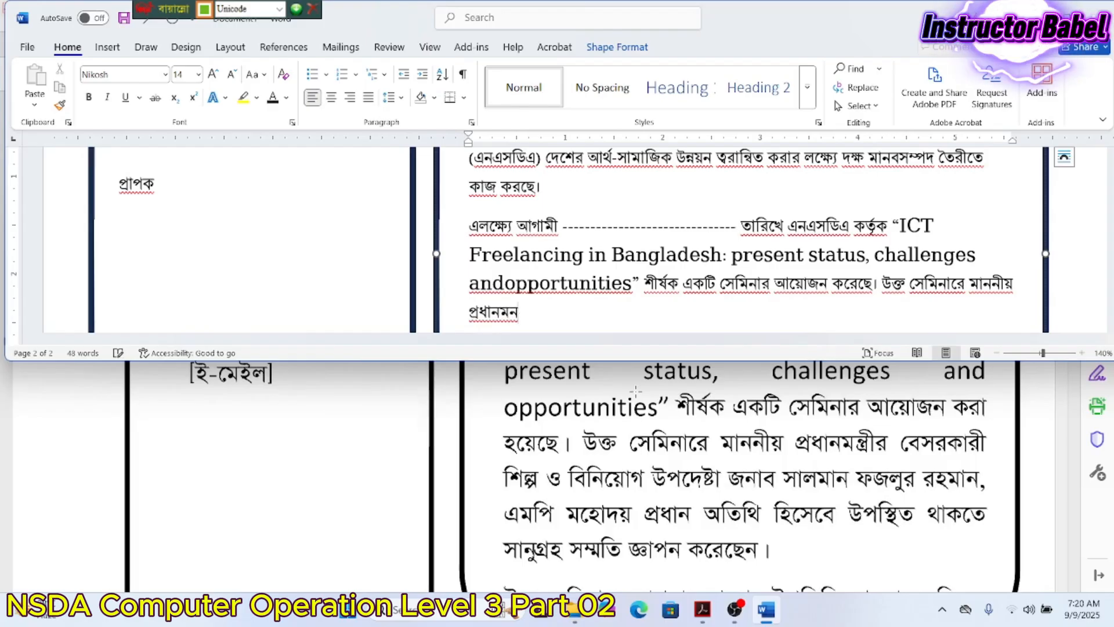
pyautogui.write('্ত্রীর বেসর')
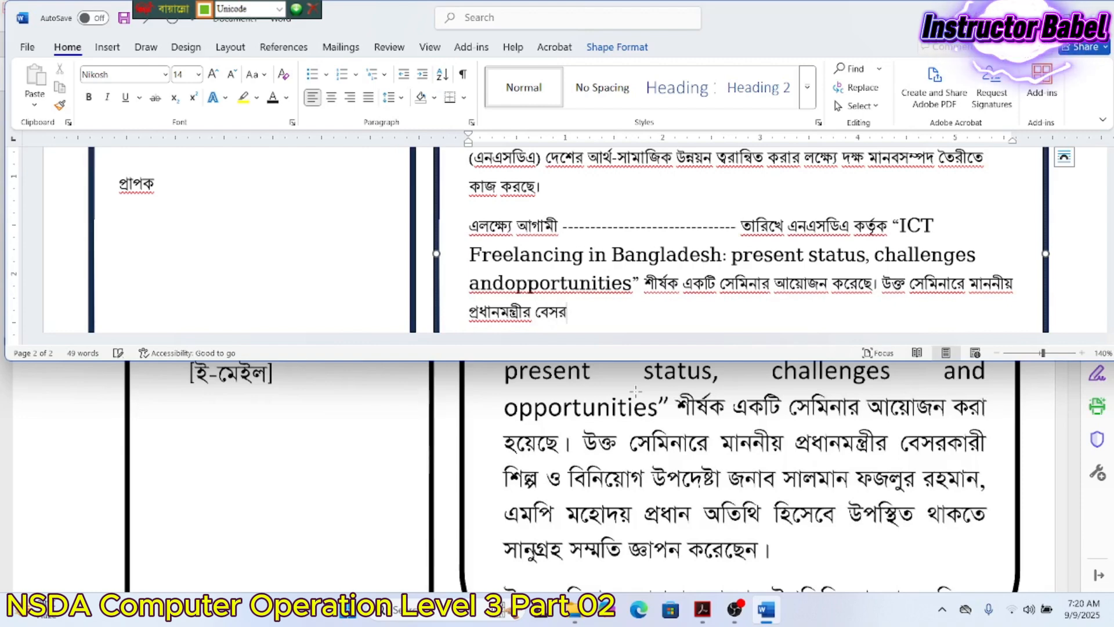
pyautogui.write('কারী ')
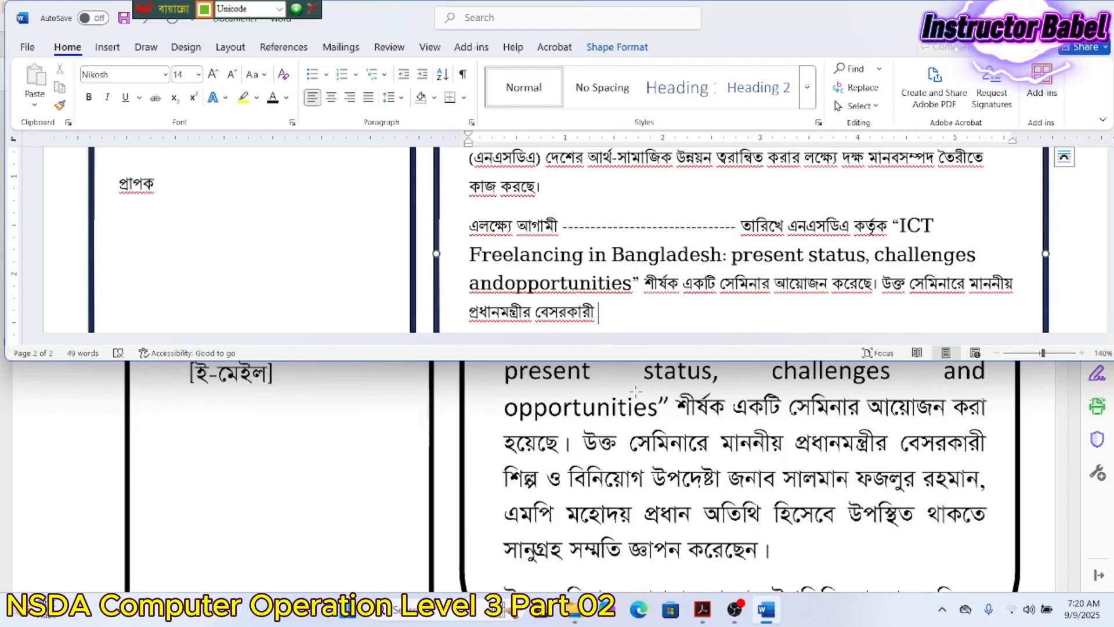
pyautogui.write('শিল্প ও বি')
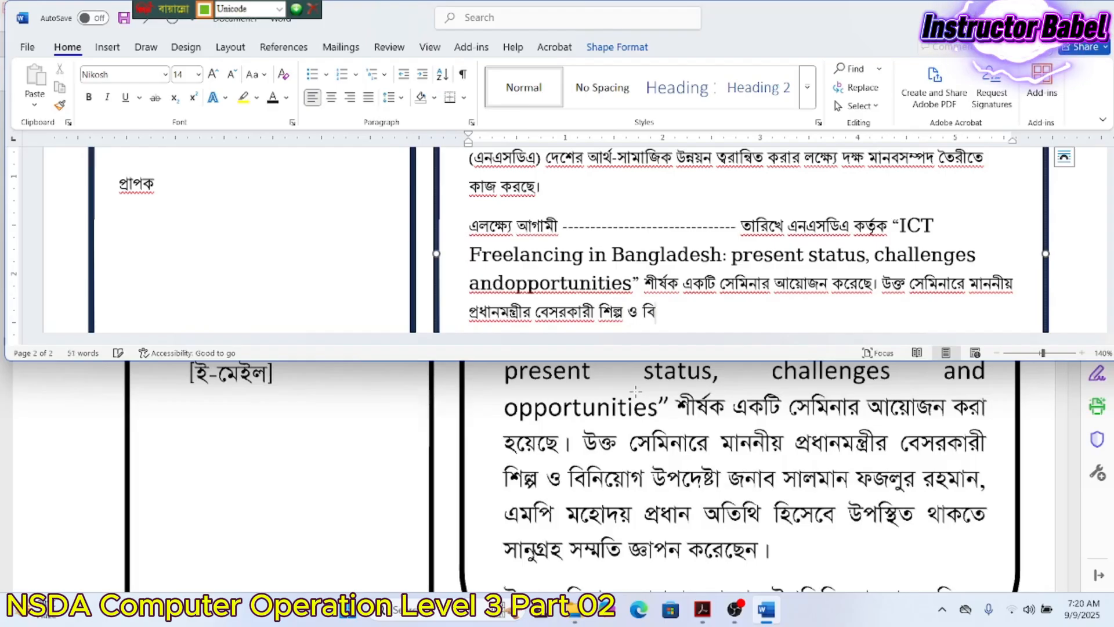
pyautogui.write('নিয়োগ উপ')
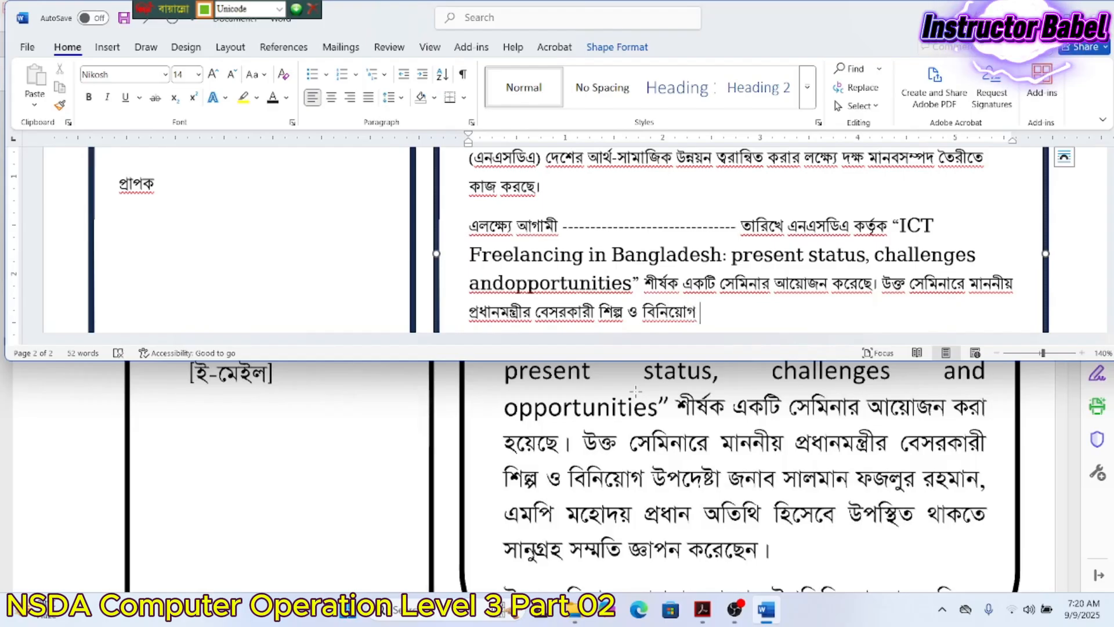
pyautogui.write('দেষ্টা')
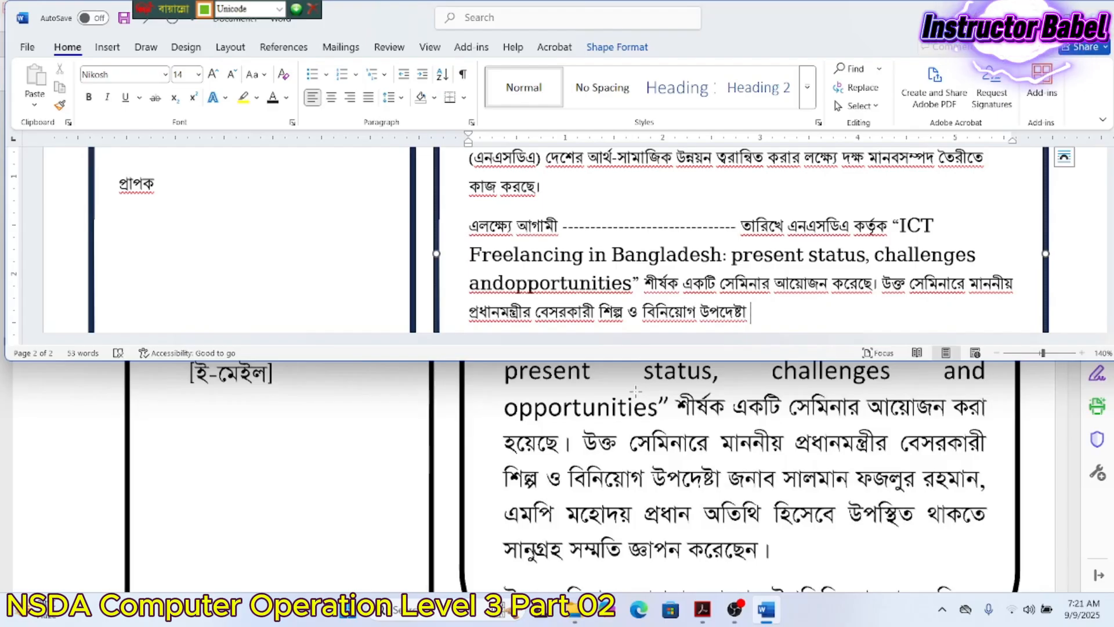
pyautogui.write(' জনাব সা')
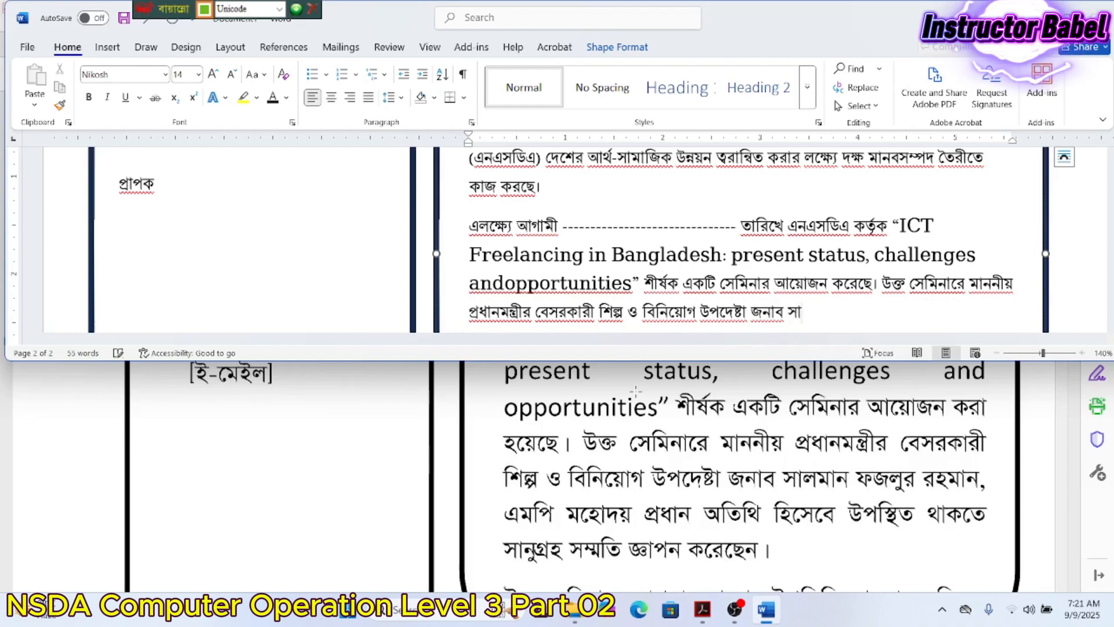
pyautogui.write('লমান ফজ')
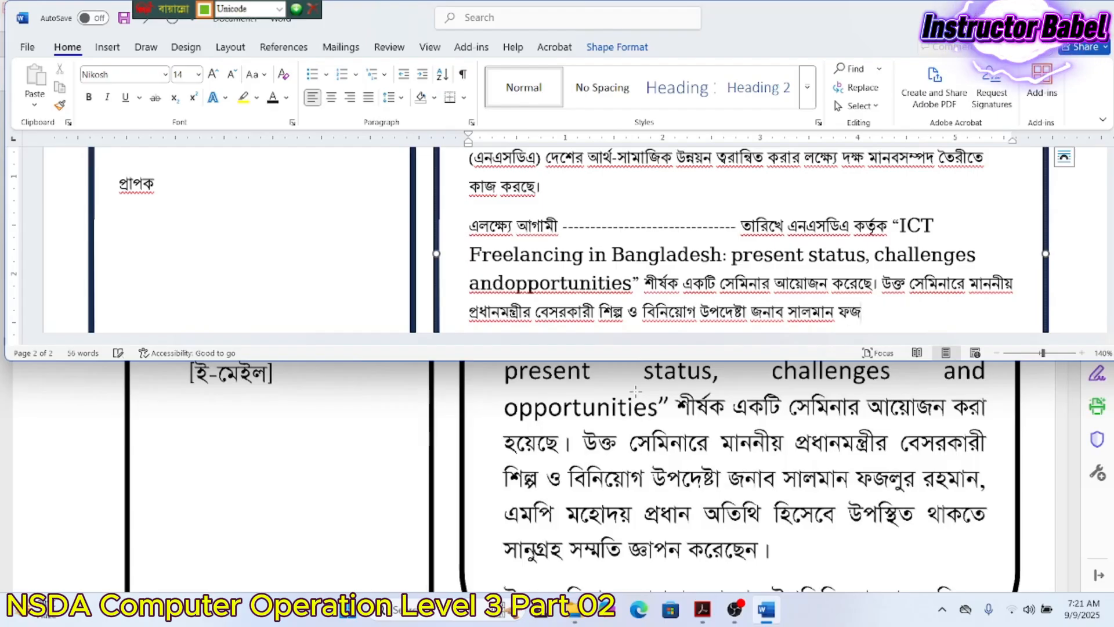
pyautogui.write('লুর রহম')
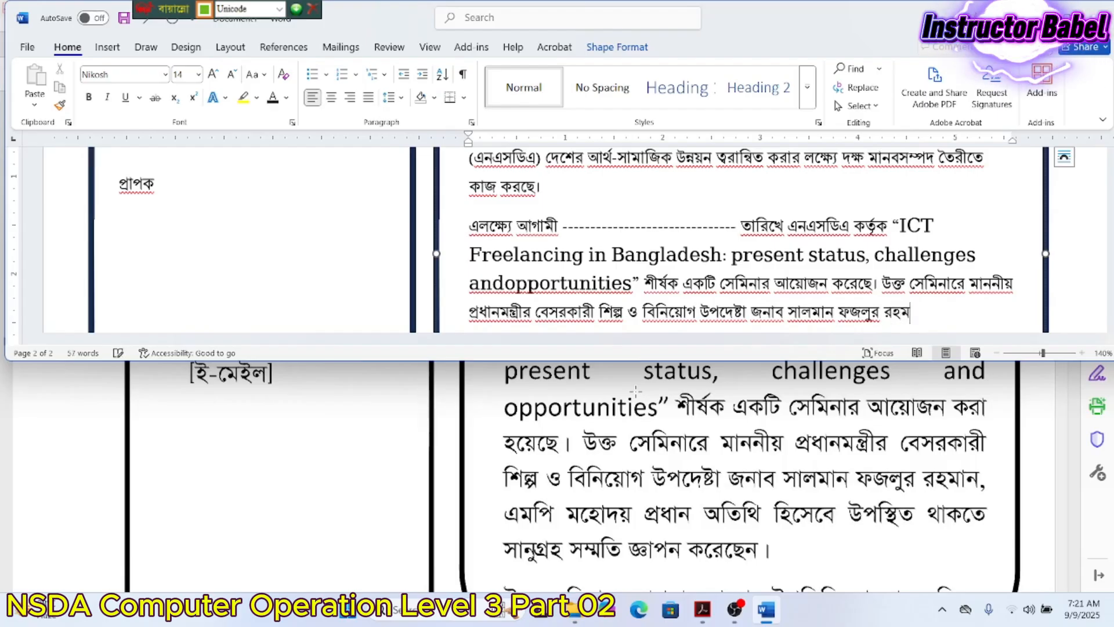
pyautogui.write('ান')
pyautogui.write(', ্')
pyautogui.write('এম')
pyautogui.write('পি')
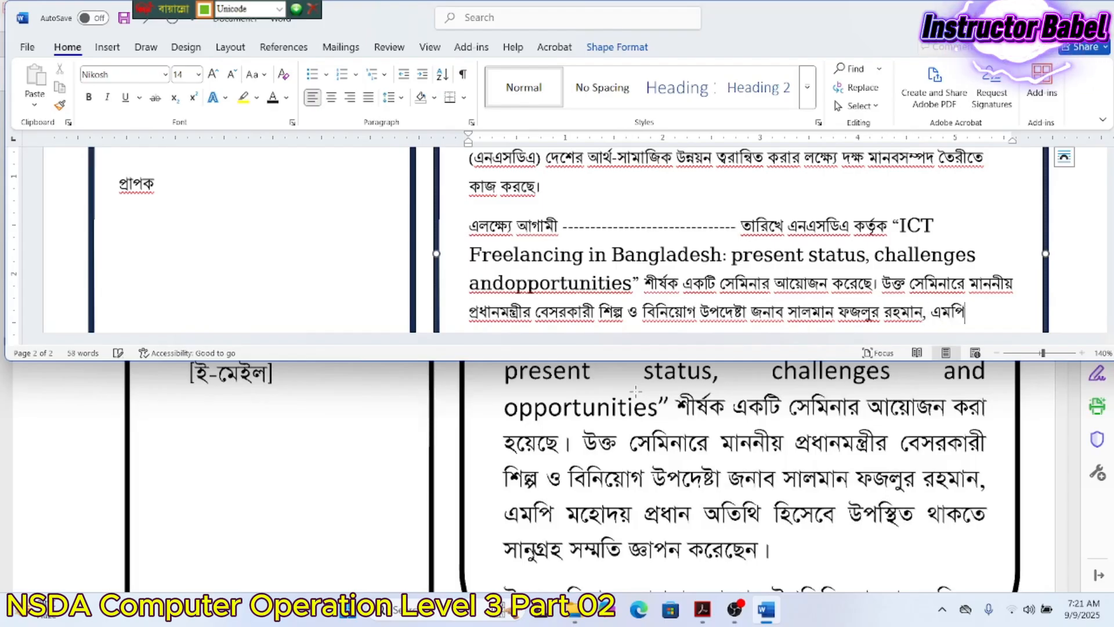
pyautogui.write(' মহোদয়')
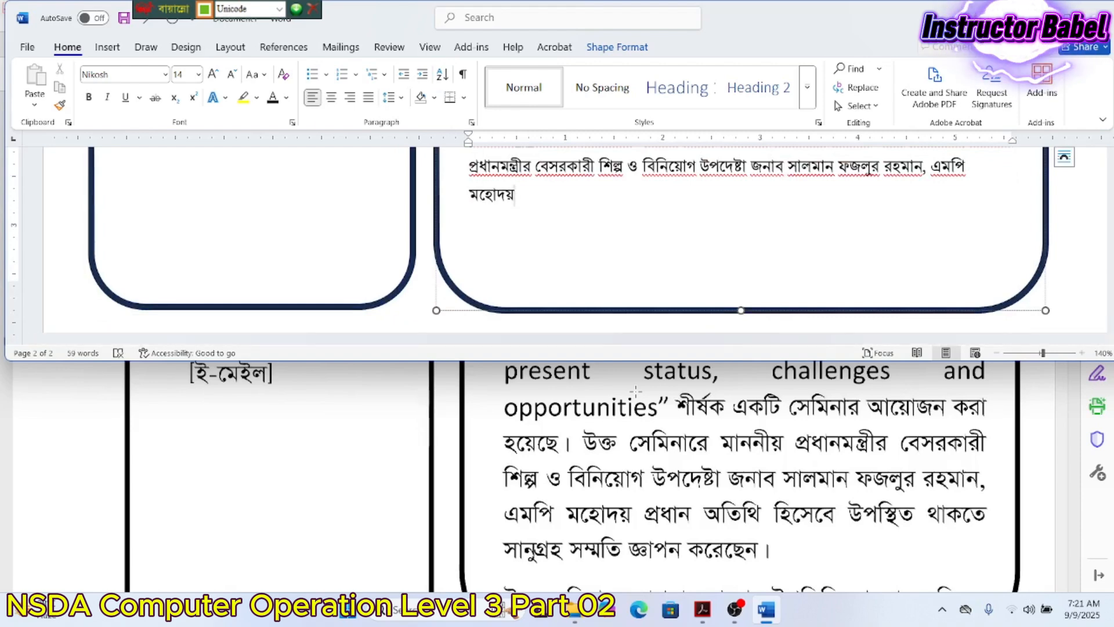
# - Add 'প্রধান অতিথি' after মহোদয়, inserting the missing space between them
pyautogui.write('প্রধান')
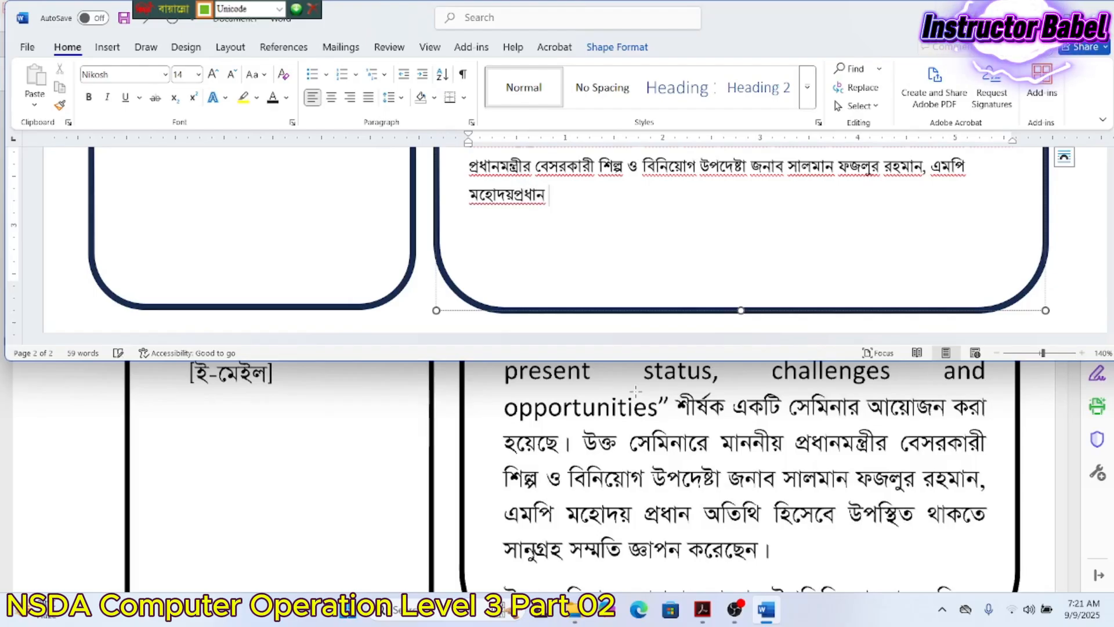
pyautogui.write(' অতিথি')
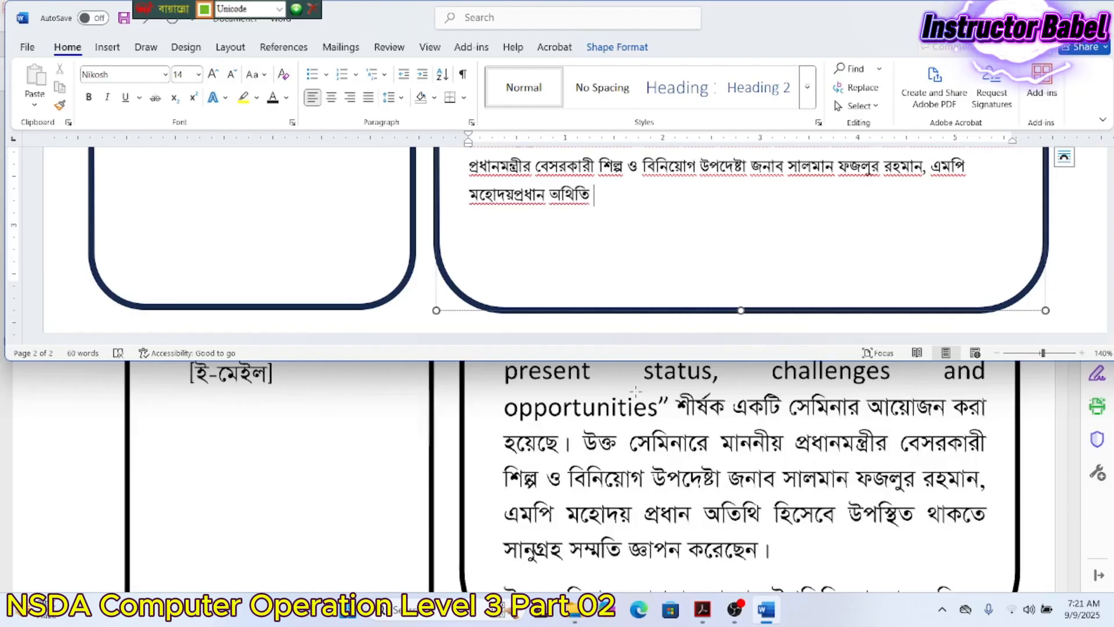
pyautogui.press('Left')
pyautogui.press('Left')
pyautogui.press('Left')
pyautogui.press('Left')
pyautogui.press('Left')
pyautogui.press('Left')
pyautogui.press('Left')
pyautogui.press('Left')
pyautogui.press('Right')
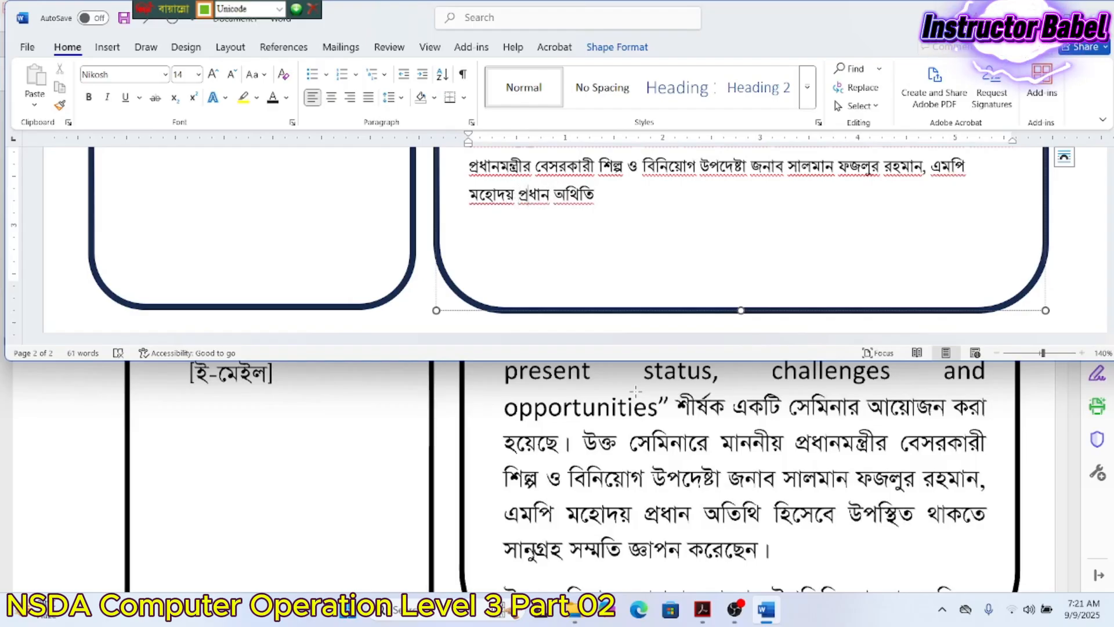
pyautogui.press('Right')
pyautogui.press('Right')
pyautogui.press('Right')
pyautogui.press('Right')
pyautogui.press('Right')
pyautogui.press('Right')
# - Finish with 'হিসাবে উপস্থিত থাকতে সানুগ্রহ সম্মতি জ্ঞাপন করেছেন।' and start a new paragraph
pyautogui.write('হিসাবে ্')
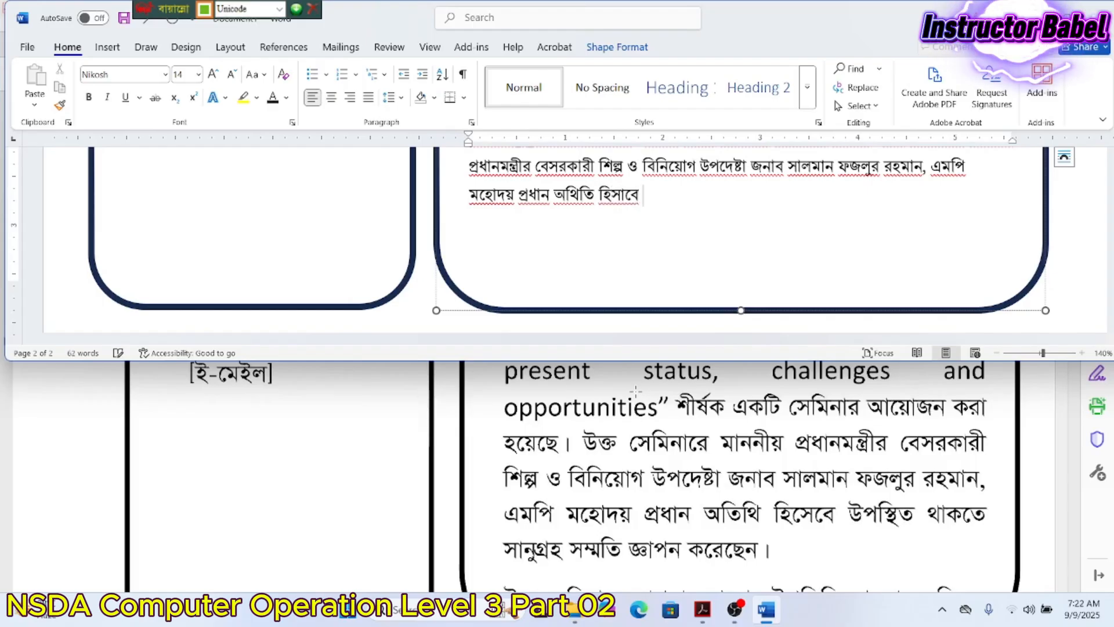
pyautogui.write('পস্থিত')
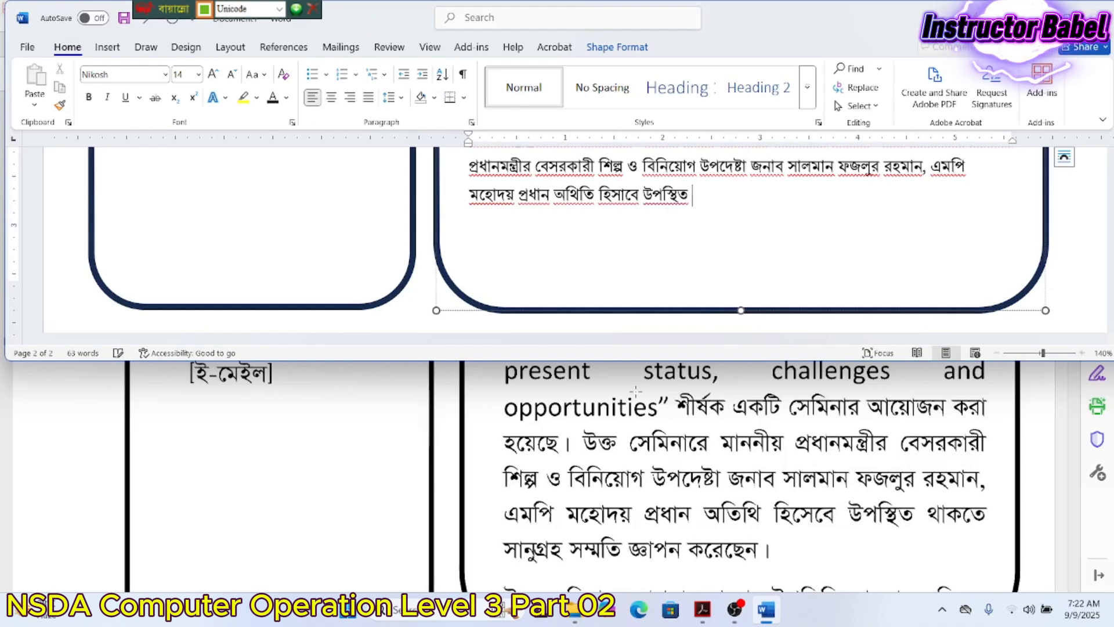
pyautogui.write(' থ')
pyautogui.press('BackSpace')
pyautogui.write('থাকতে')
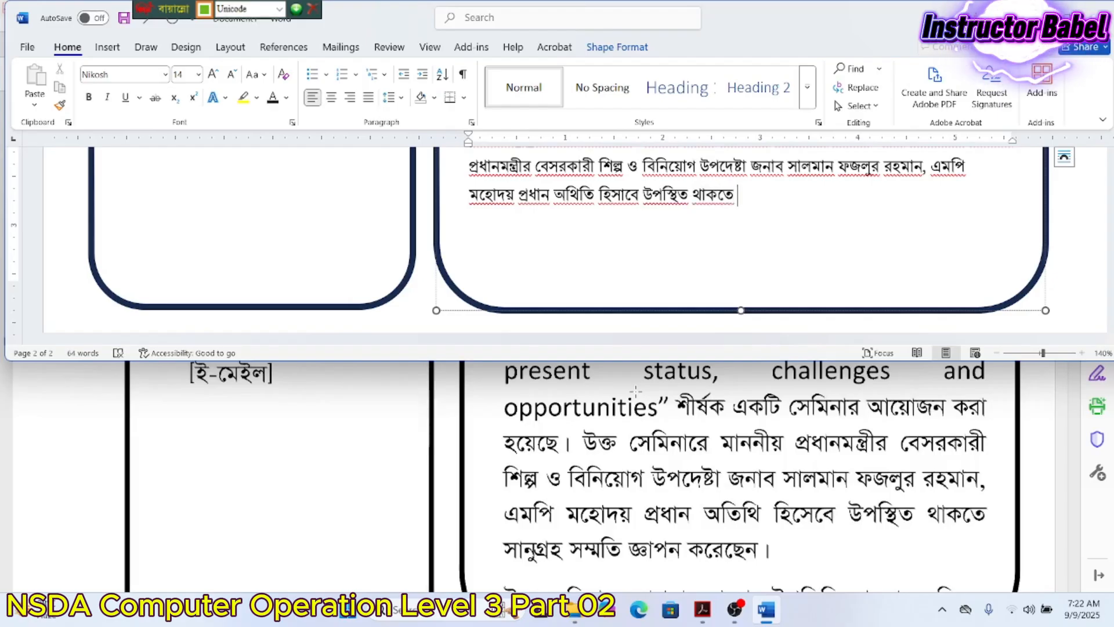
pyautogui.write(' সানুগ্রহ ')
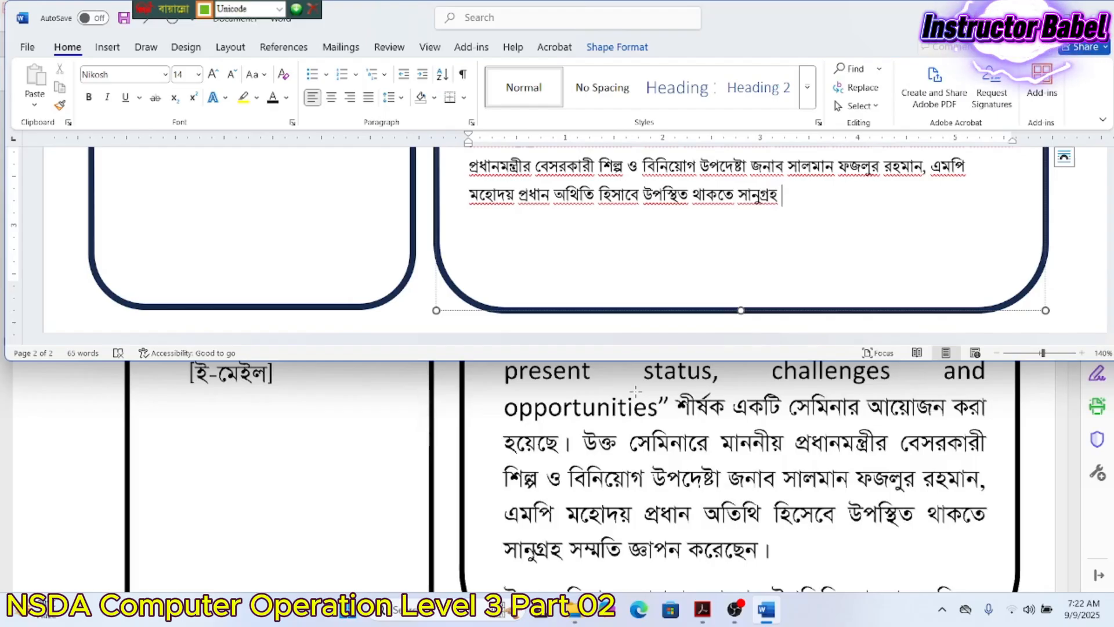
pyautogui.write('সম্মতি জ')
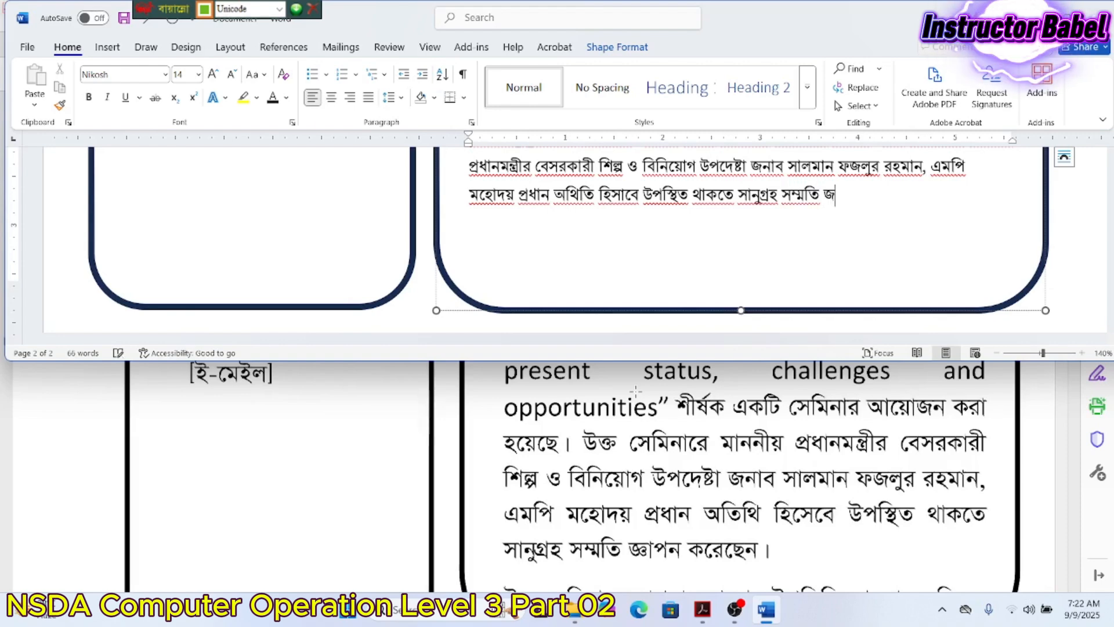
pyautogui.write('্ঞাপন করে')
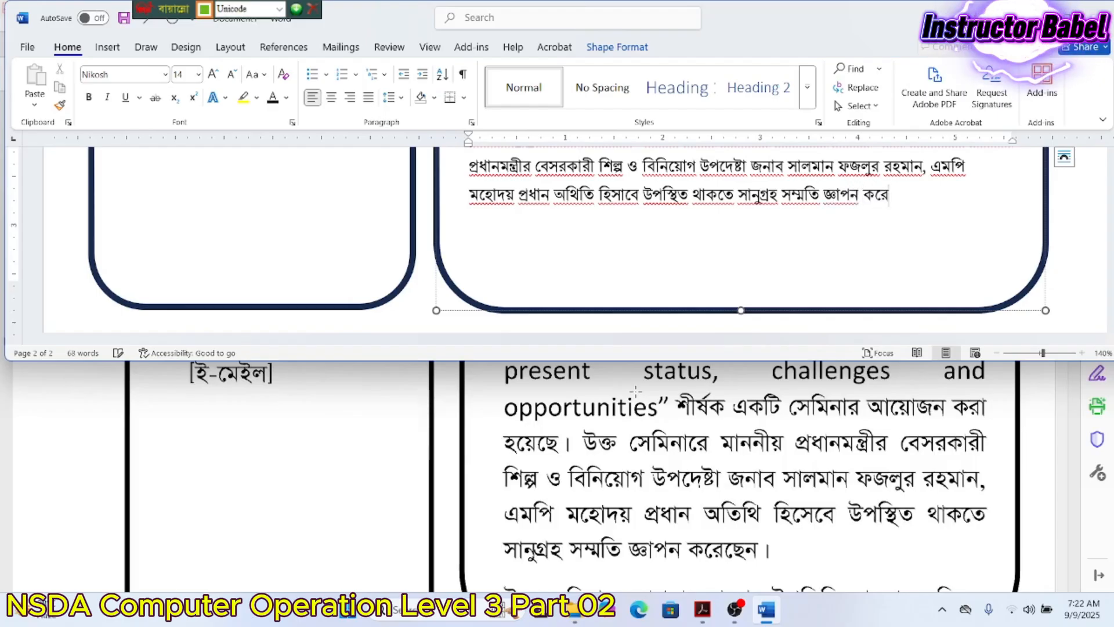
pyautogui.write('ছেন।')
pyautogui.press('Return')
pyautogui.scroll(-3, 593, 460)
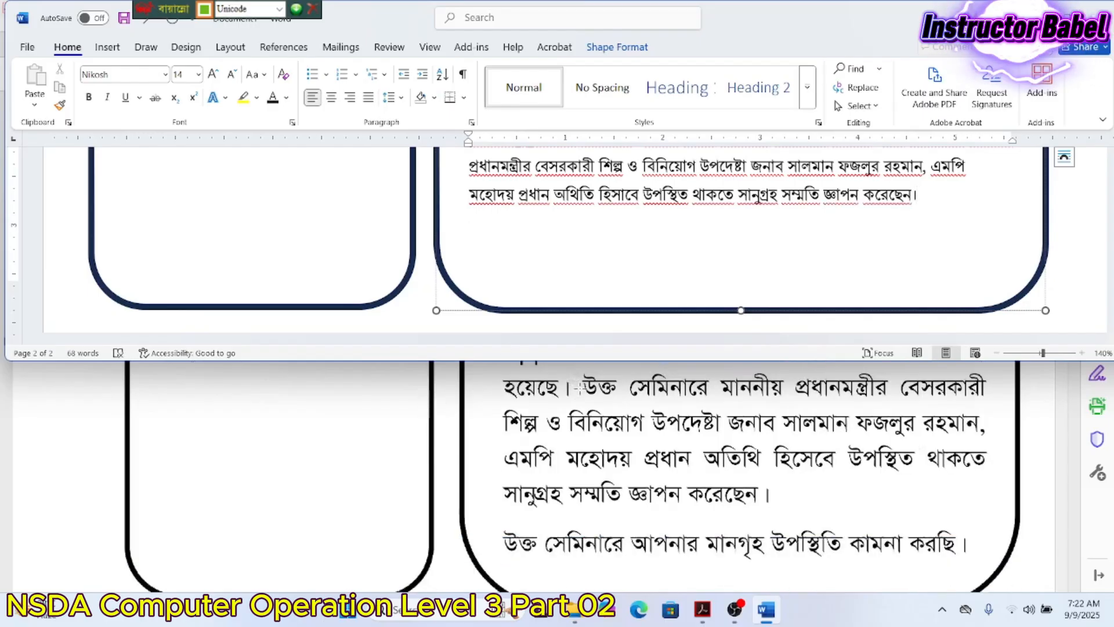
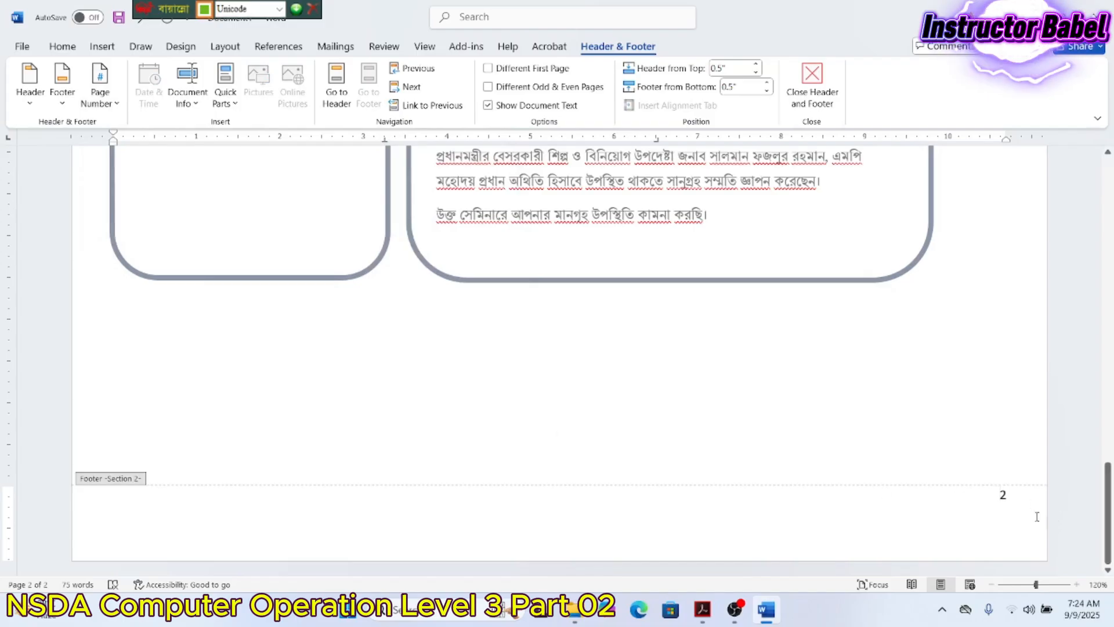
# - Delete the three [Type here] placeholders from the Section 1 footer, leaving it empty
pyautogui.scroll(10, 905, 465)
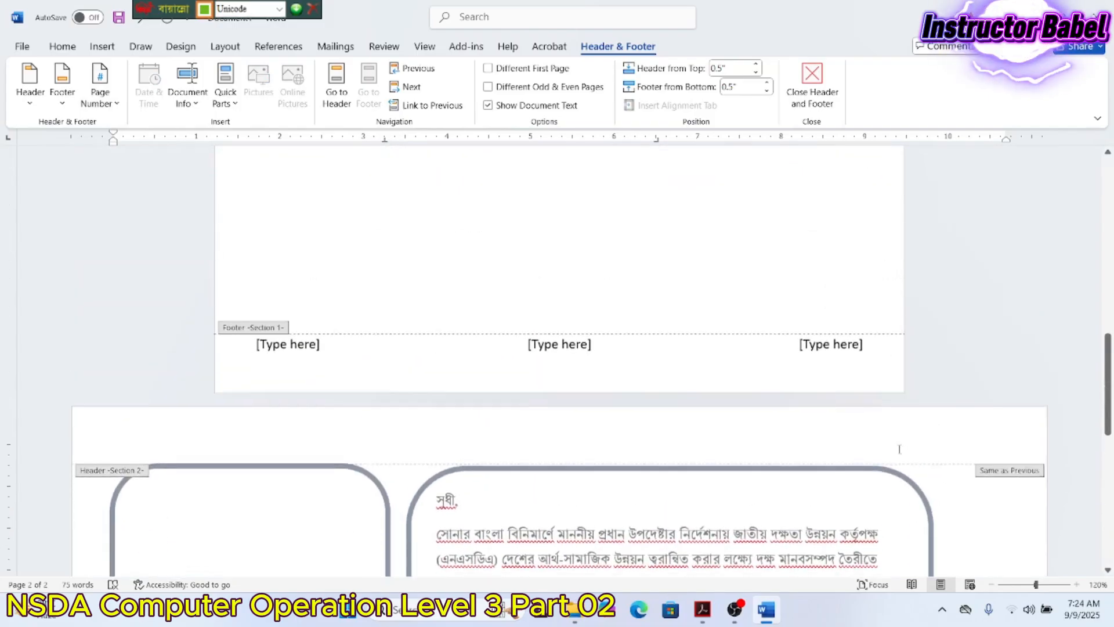
pyautogui.scroll(-10, 880, 418)
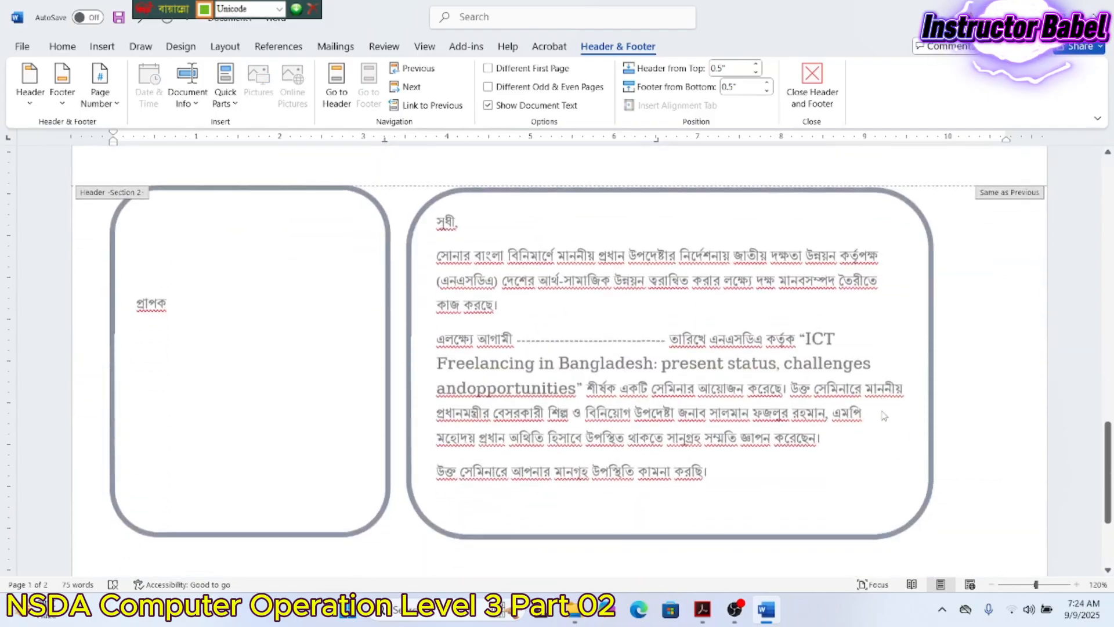
pyautogui.scroll(10, 887, 415)
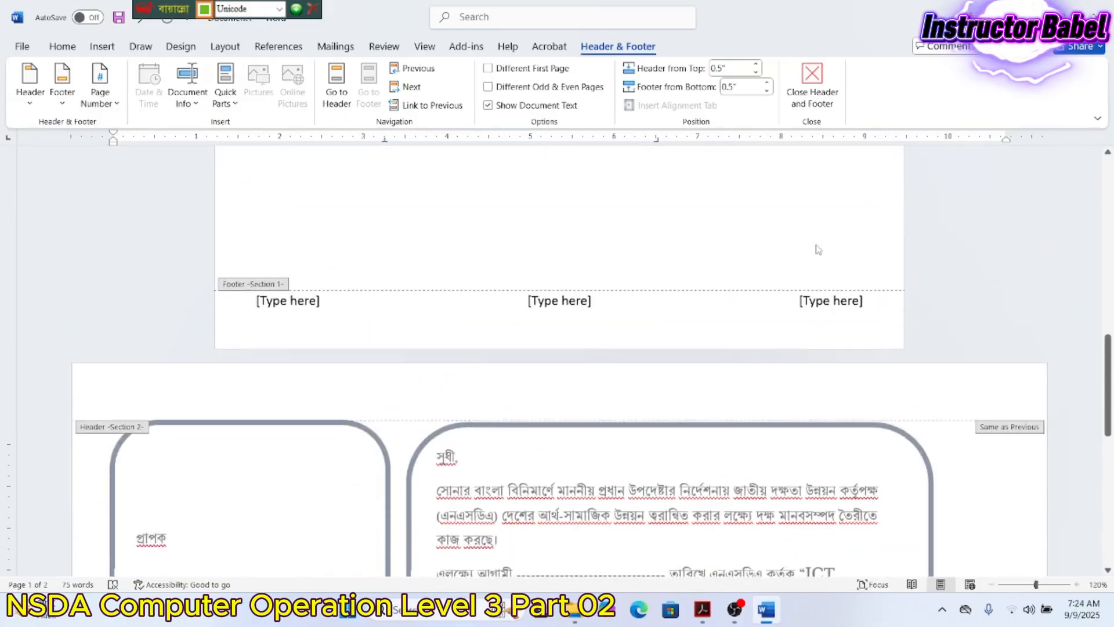
pyautogui.moveTo(882, 364); pyautogui.dragTo(260, 363)
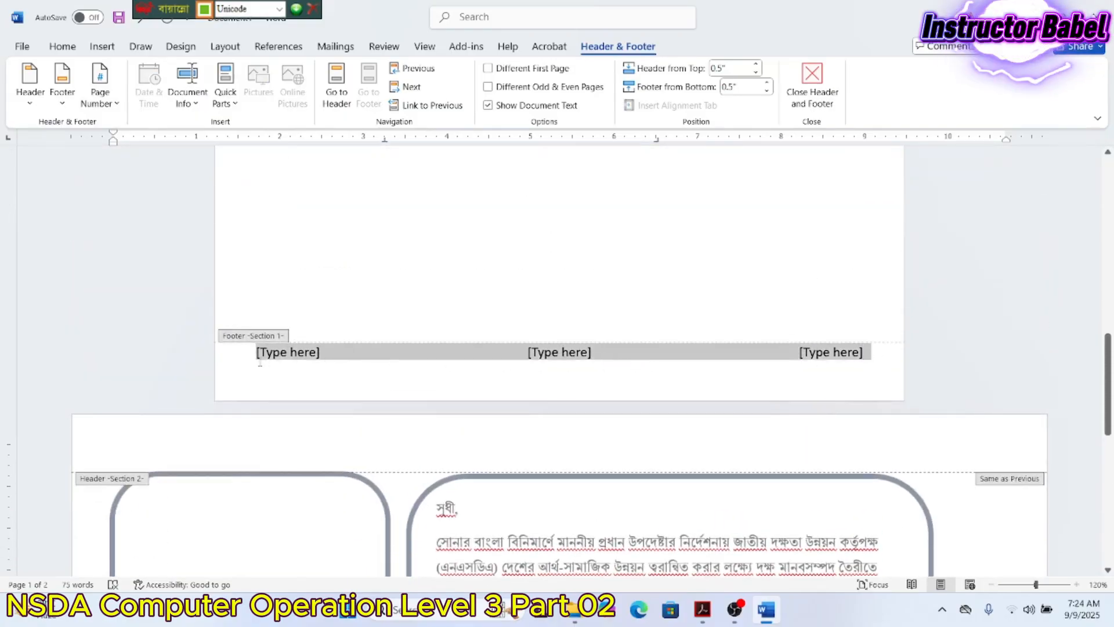
pyautogui.press('Delete')
pyautogui.scroll(-10, 264, 366)
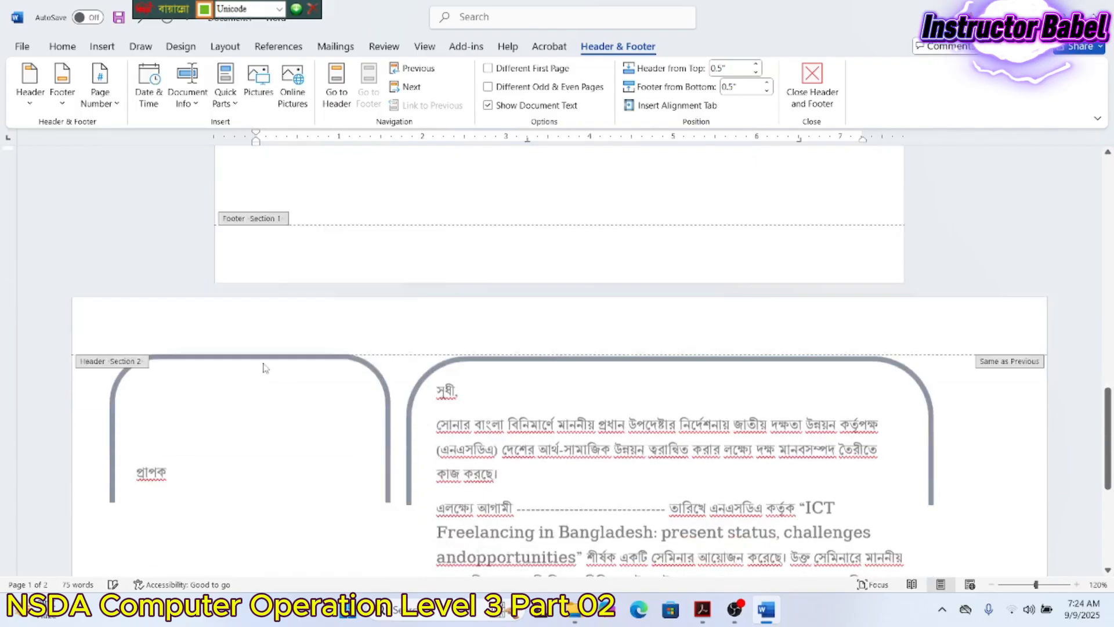
pyautogui.scroll(-2, 267, 375)
pyautogui.click(174, 513)
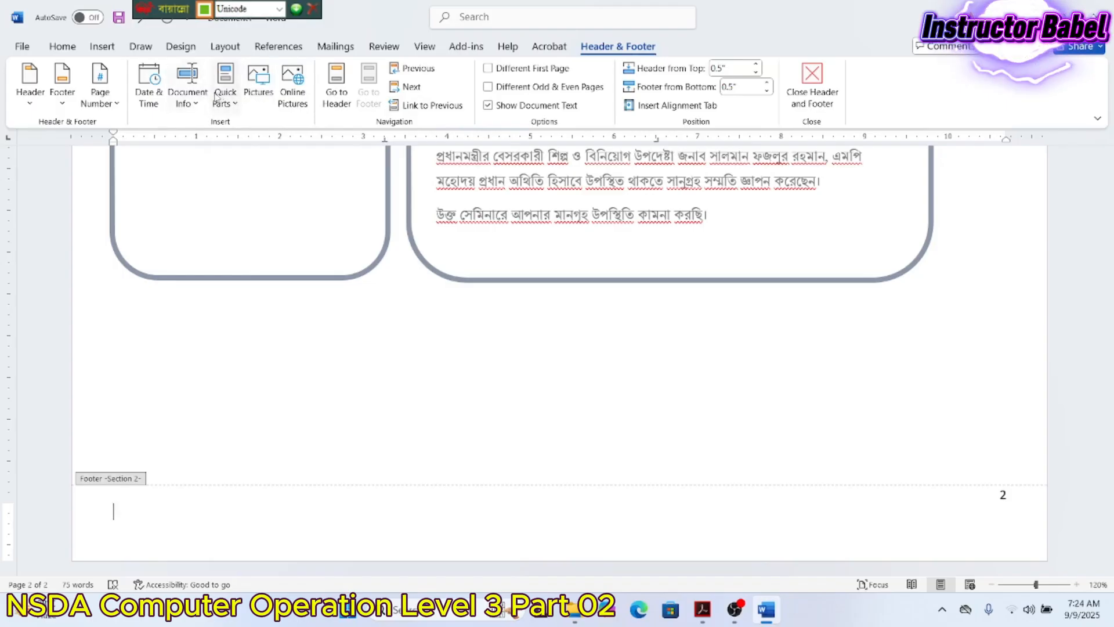
pyautogui.click(236, 106)
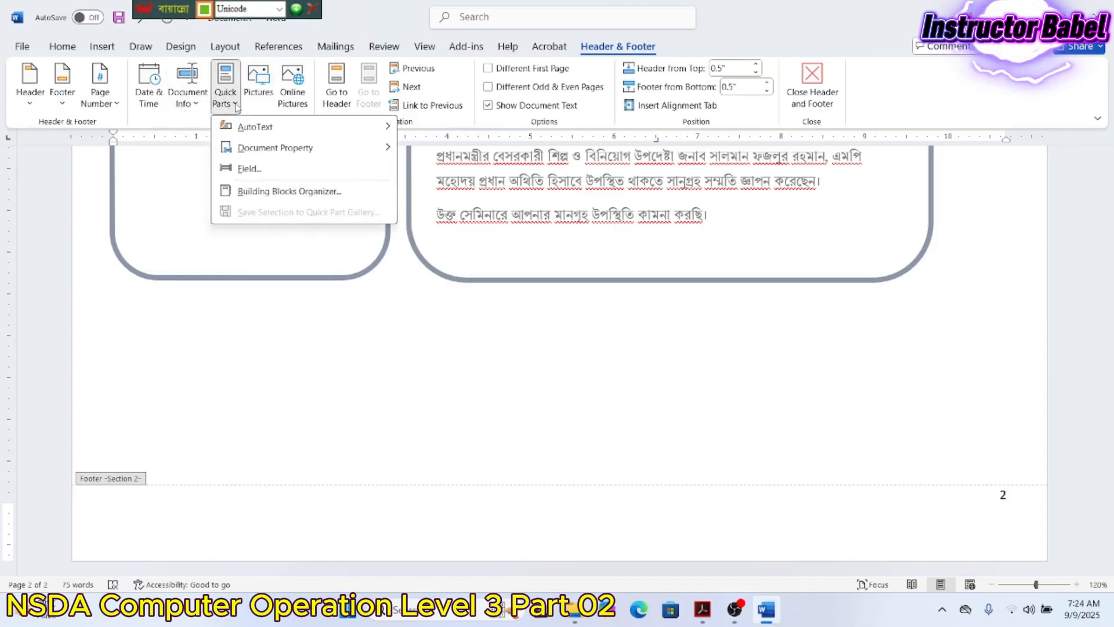
pyautogui.click(250, 167)
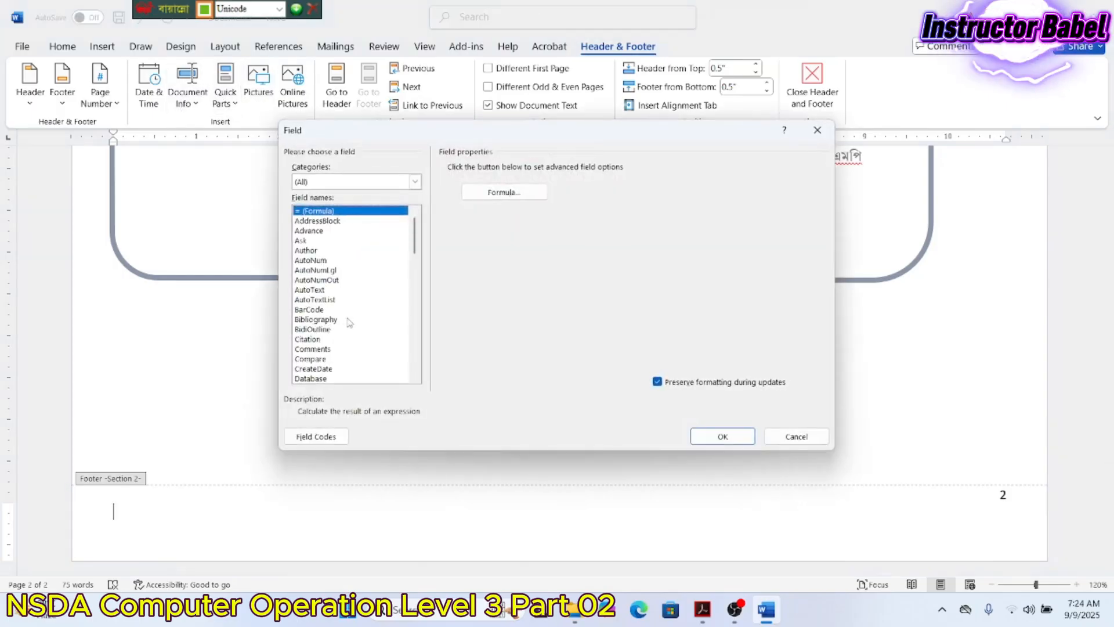
pyautogui.scroll(-6, 348, 322)
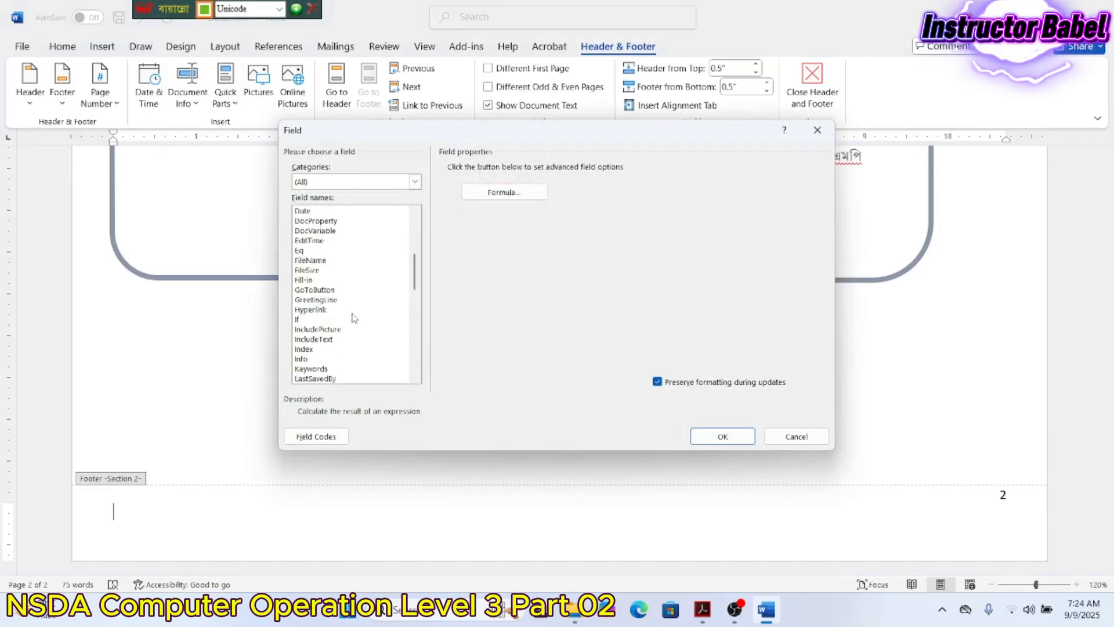
pyautogui.doubleClick(313, 260)
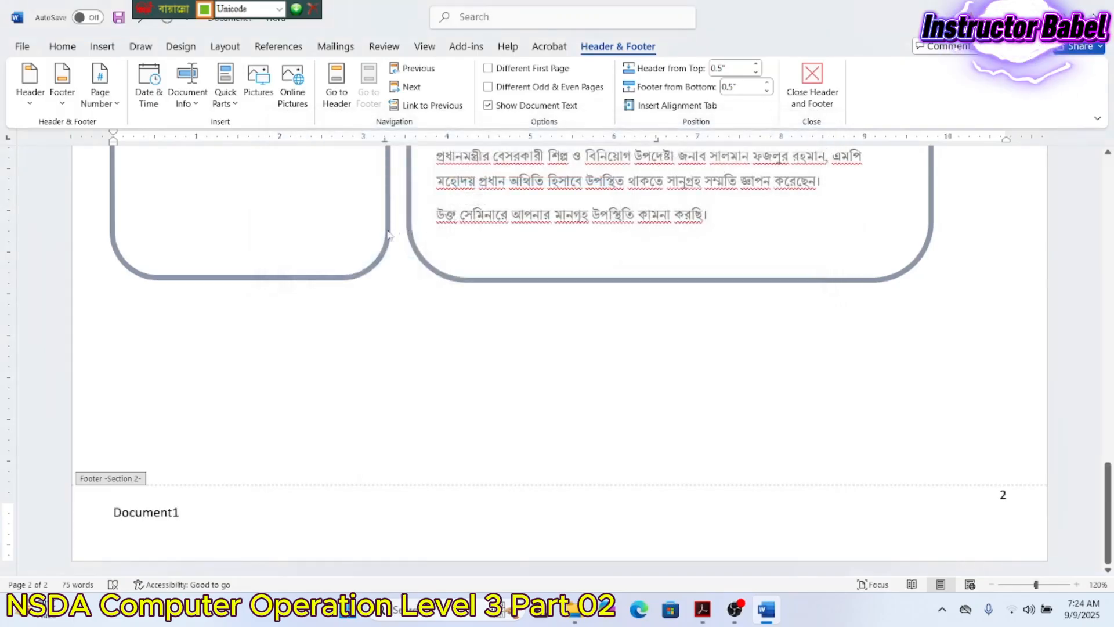
pyautogui.moveTo(184, 512); pyautogui.dragTo(114, 512)
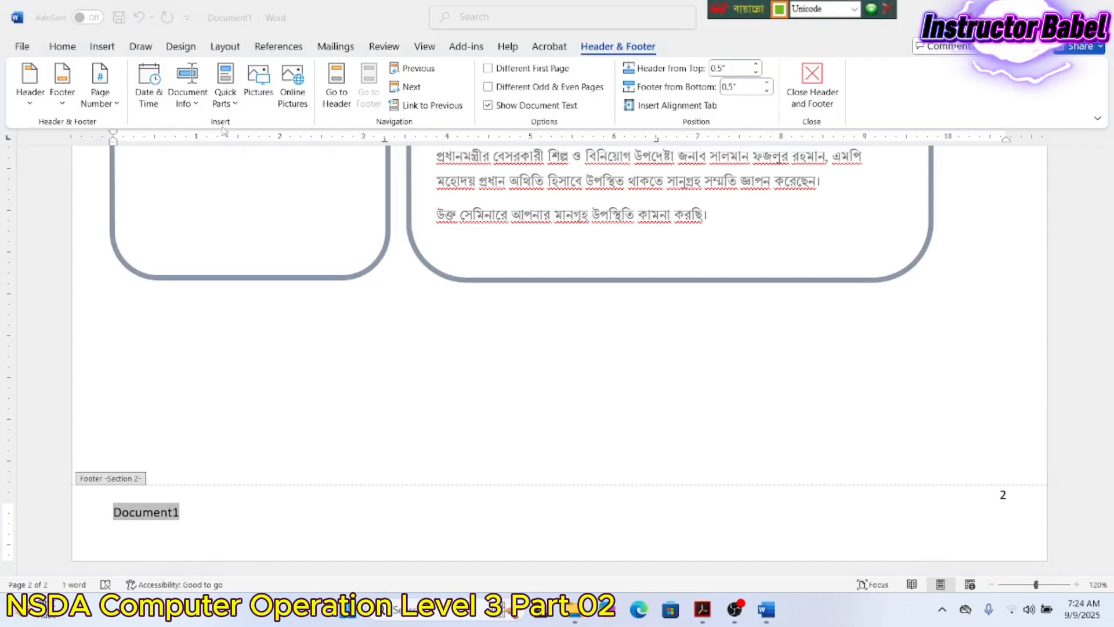
pyautogui.click(181, 517)
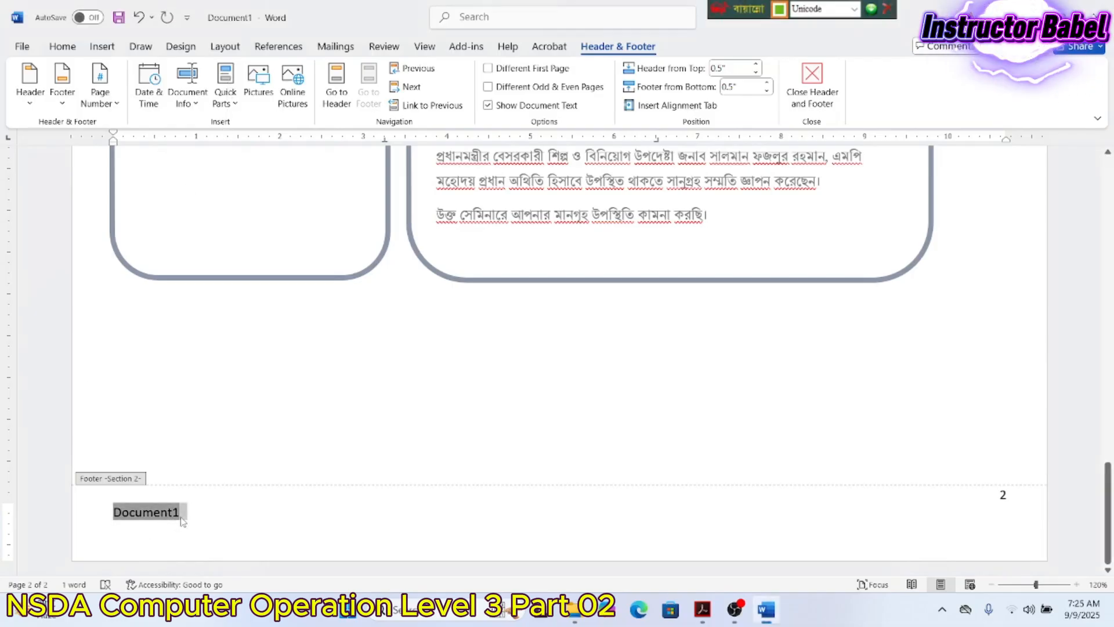
pyautogui.press('Delete')
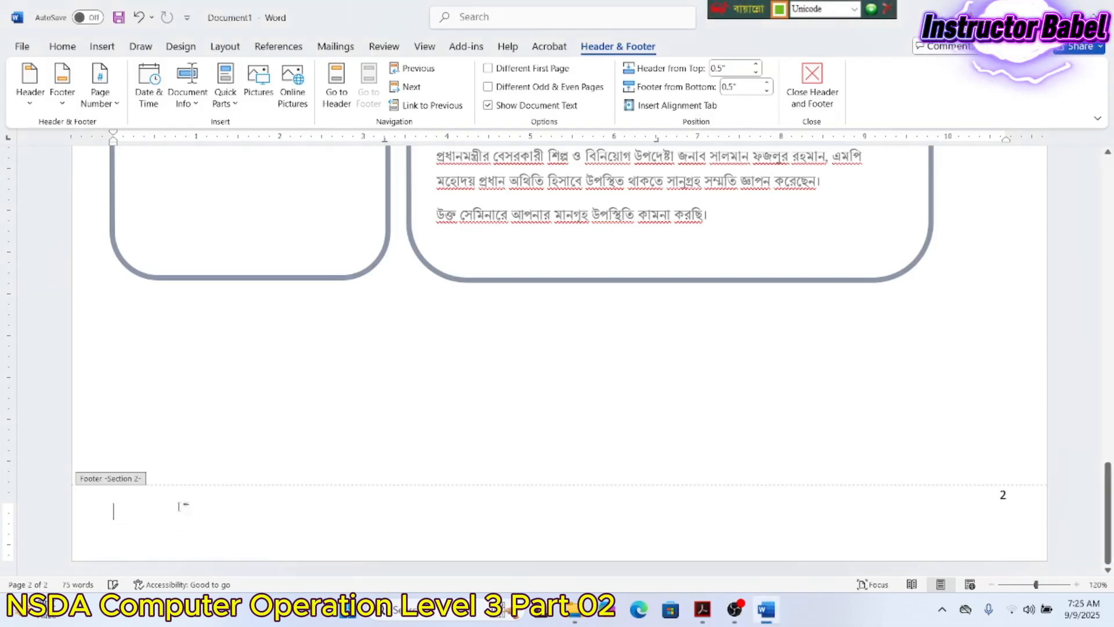
# - Insert a FileName field in Lowercase with the path added into the page 2 footer
pyautogui.click(225, 99)
pyautogui.click(247, 168)
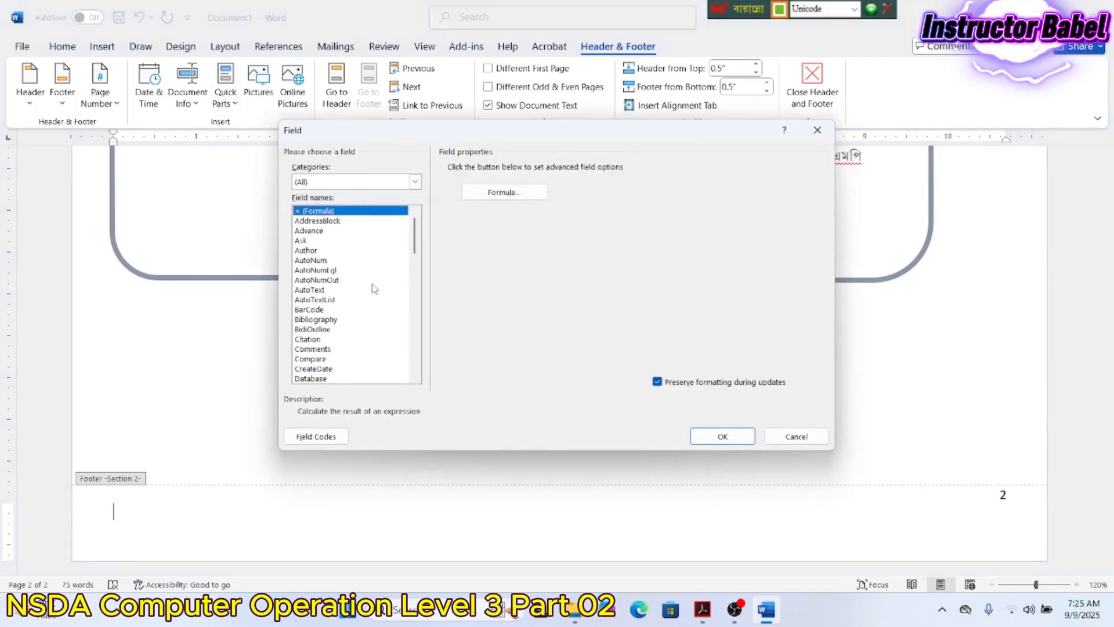
pyautogui.scroll(-2, 377, 286)
pyautogui.scroll(-3, 376, 286)
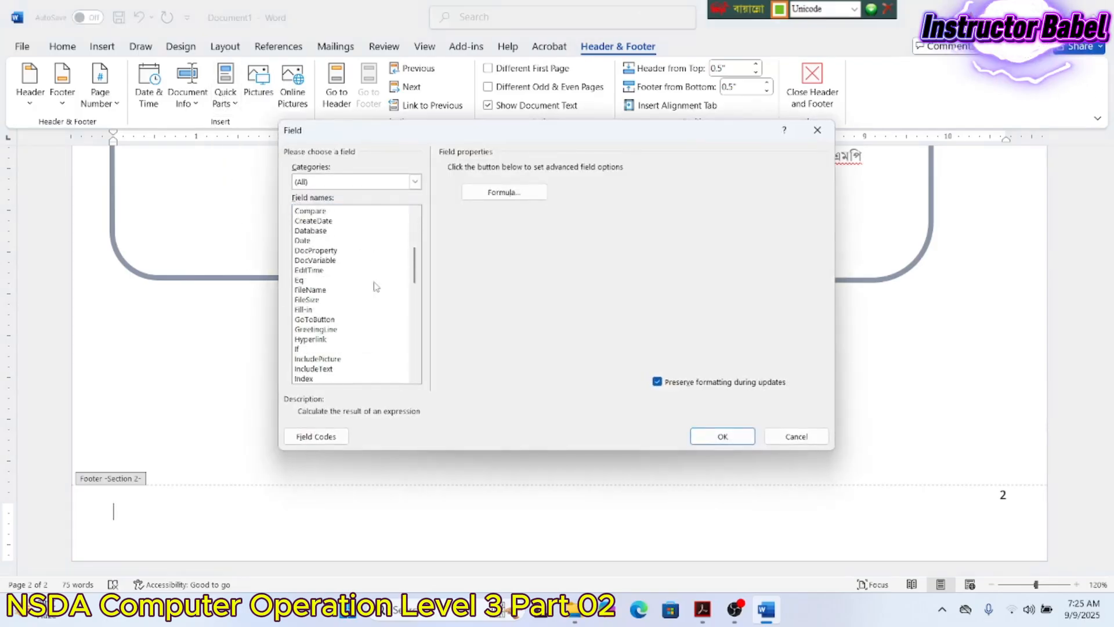
pyautogui.click(318, 290)
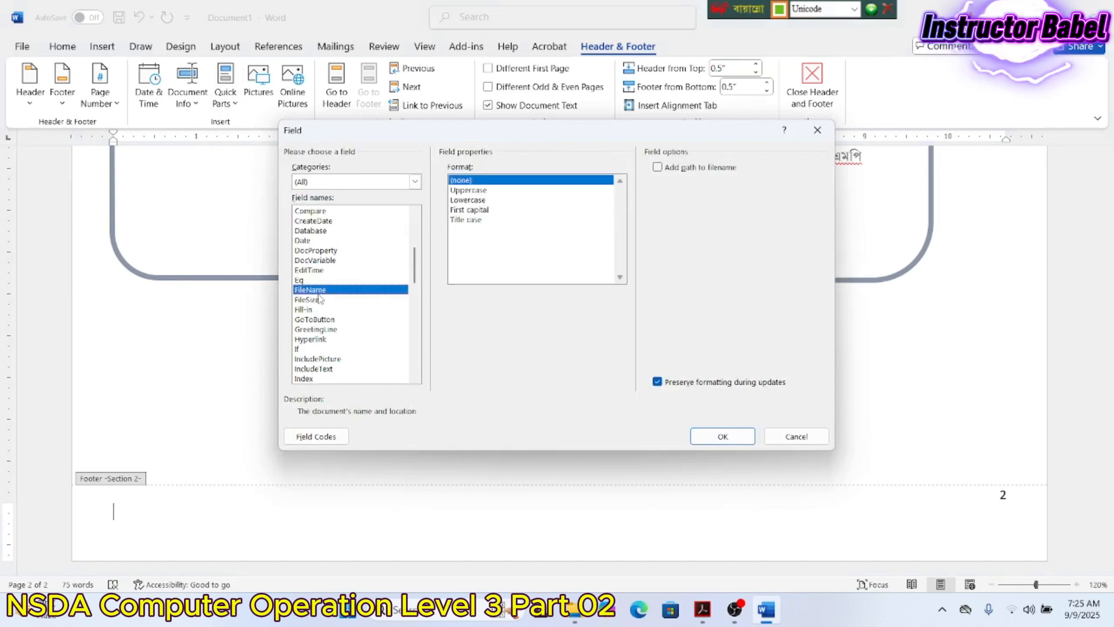
pyautogui.click(469, 200)
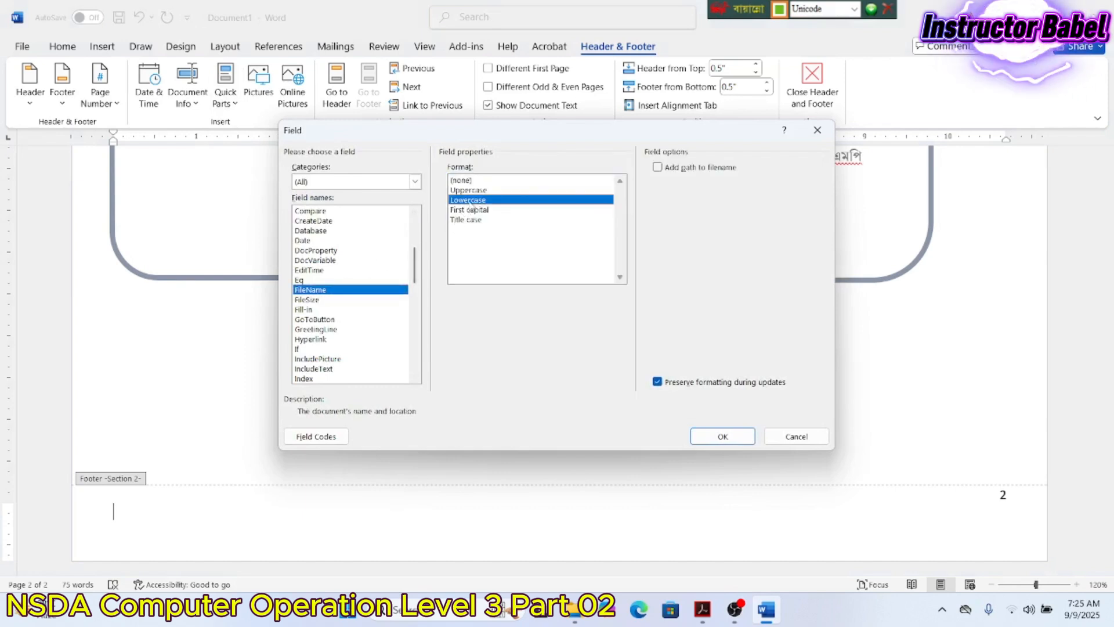
pyautogui.click(657, 168)
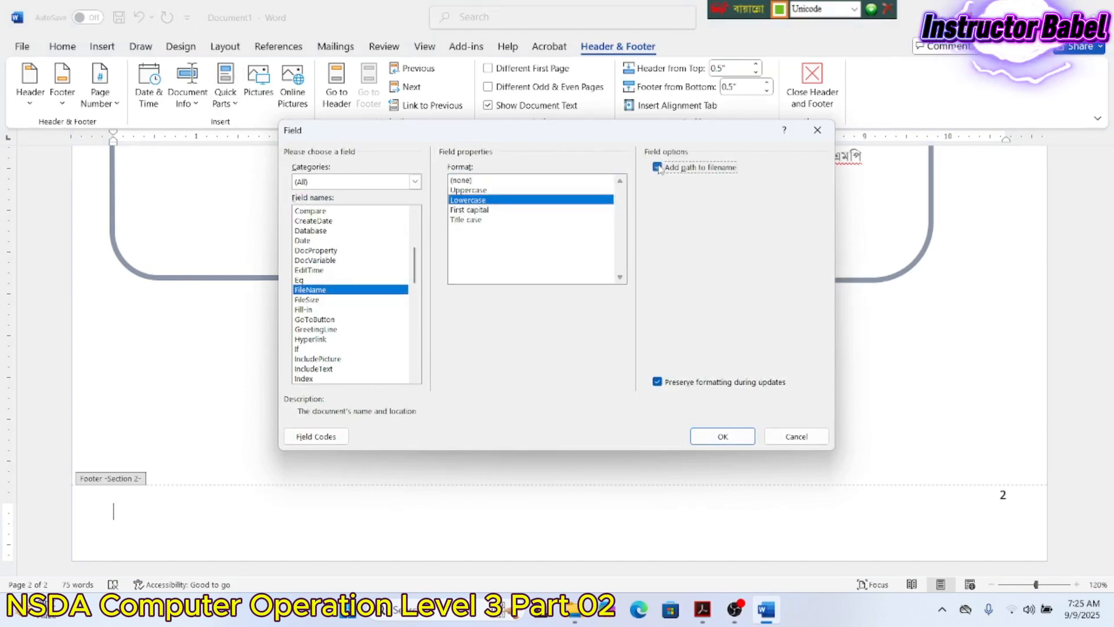
pyautogui.click(722, 439)
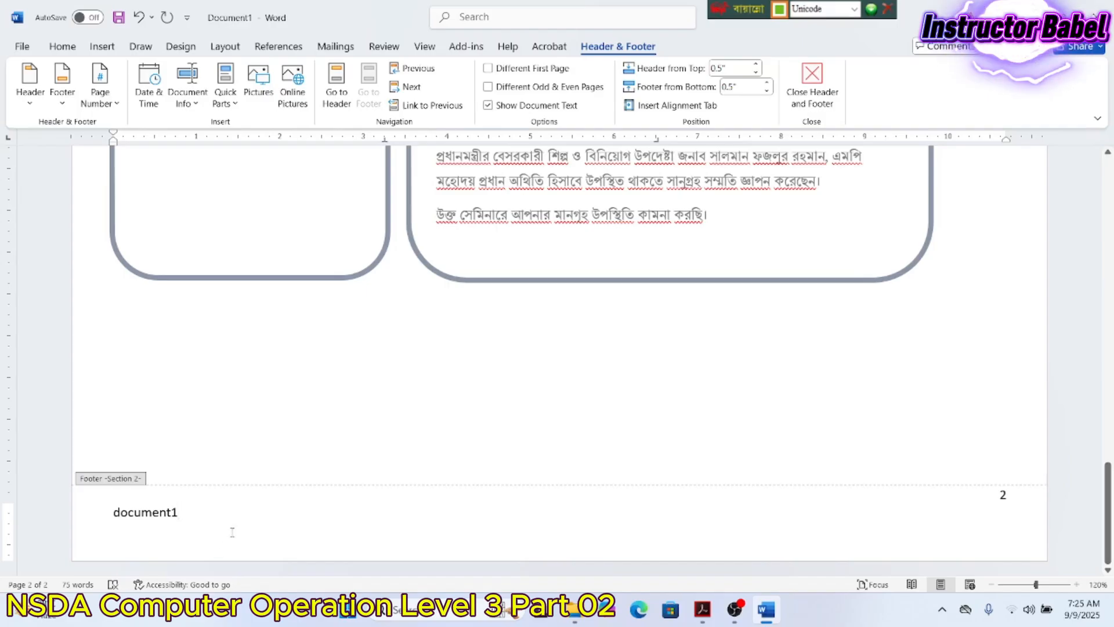
# - Delete the inserted document1 text and the empty line above page number 2
pyautogui.scroll(8, 311, 497)
pyautogui.scroll(-8, 311, 497)
pyautogui.click(188, 522)
pyautogui.doubleClick(191, 510)
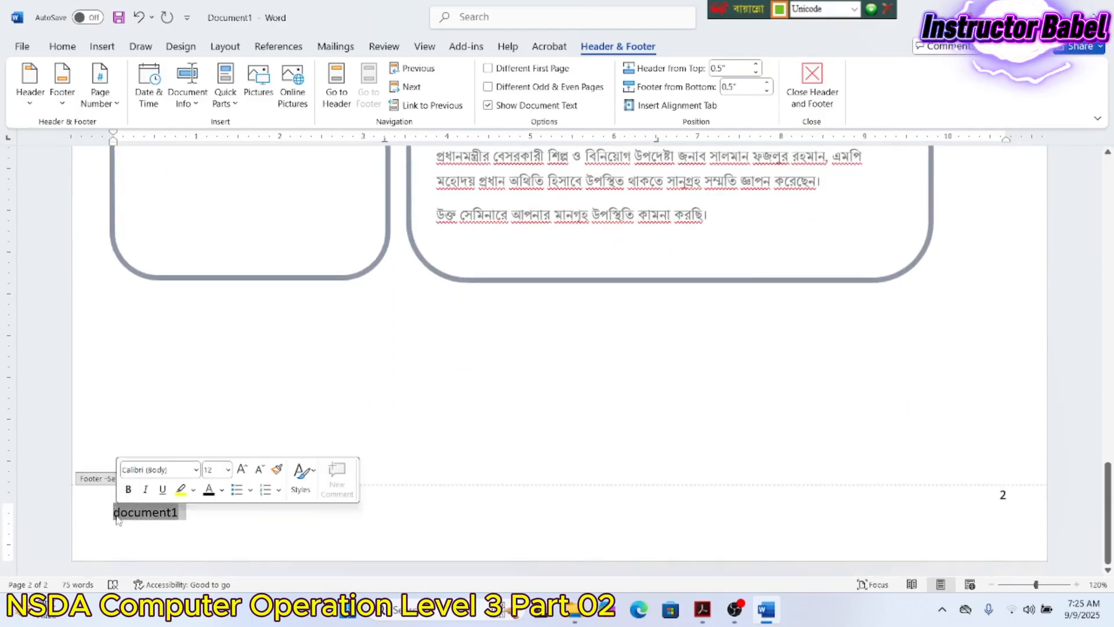
pyautogui.press('BackSpace')
pyautogui.press('BackSpace')
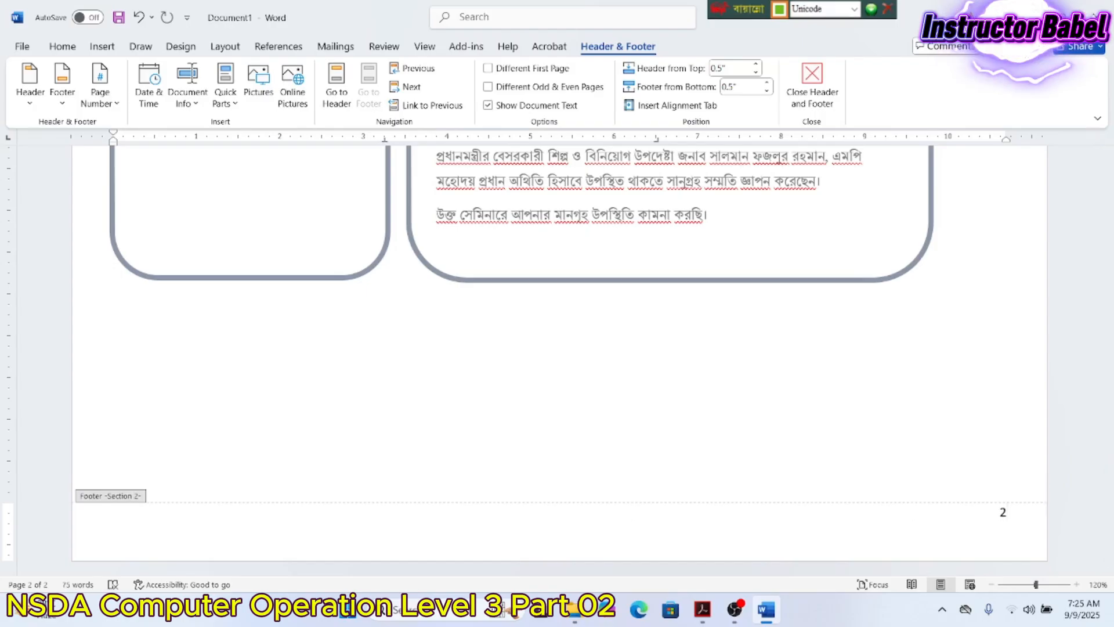
# - Place the cursor beside page number 2 in the Section 2 footer
pyautogui.click(131, 513)
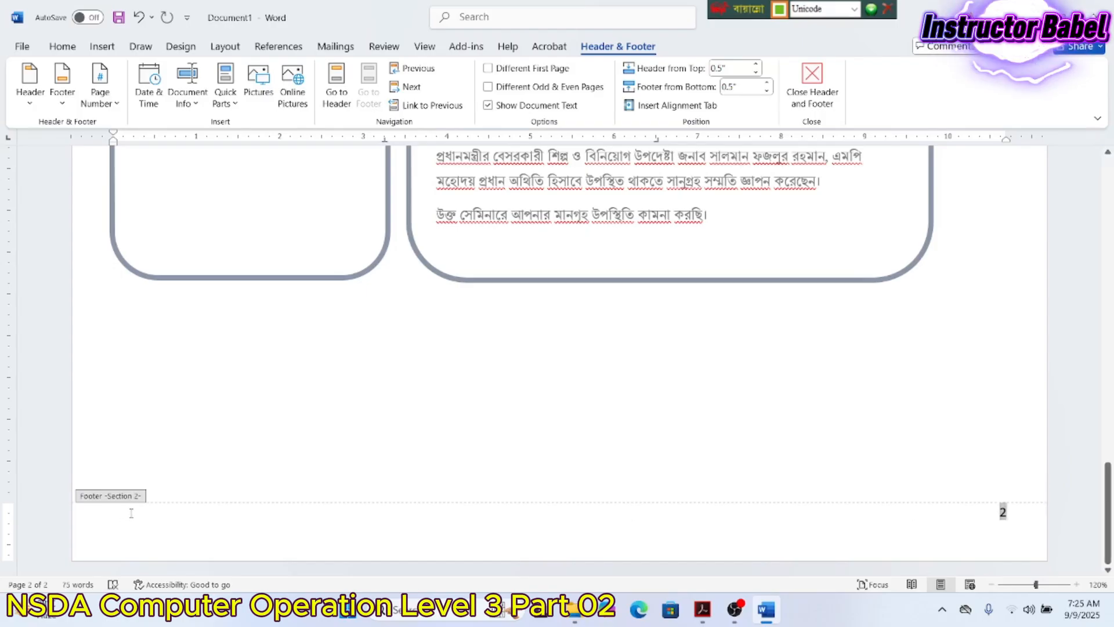
pyautogui.doubleClick(131, 513)
pyautogui.doubleClick(739, 521)
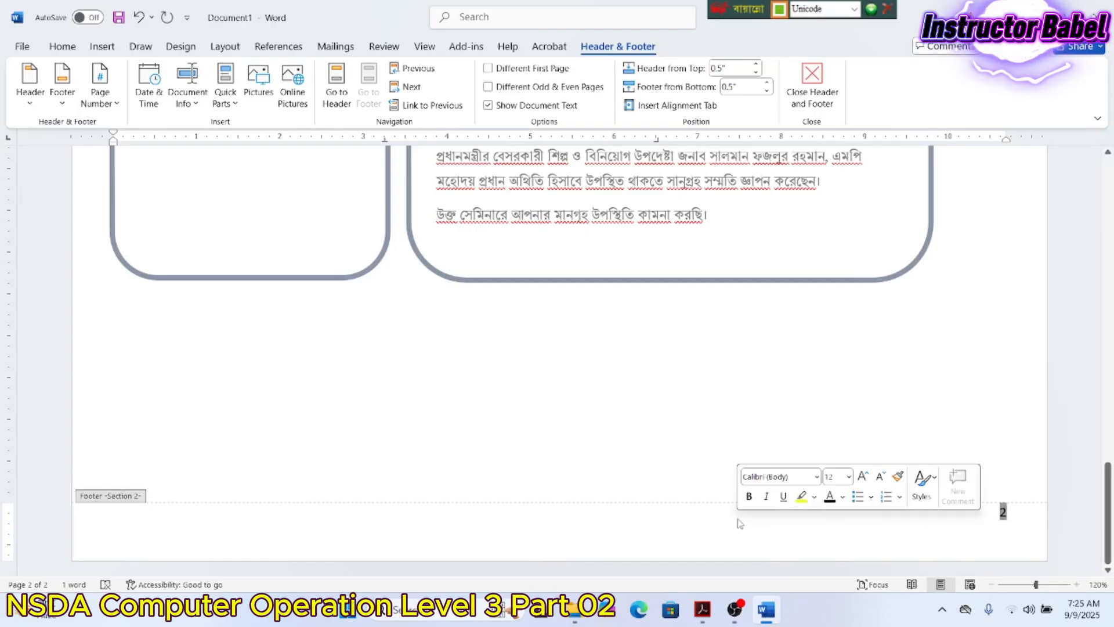
pyautogui.click(738, 522)
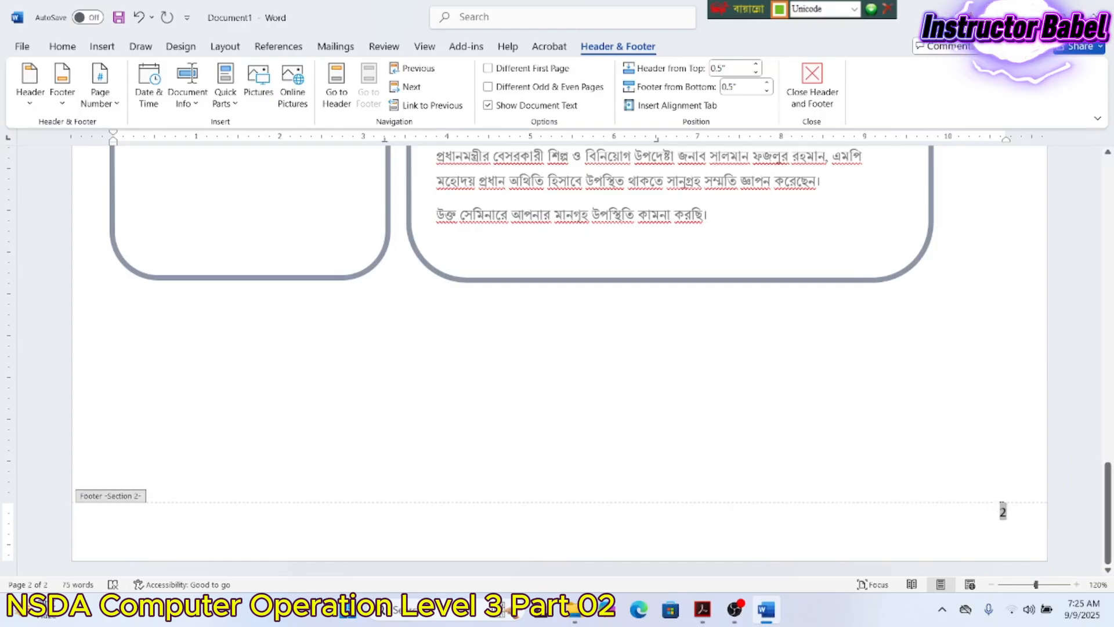
# - Insert a FILENAME \* Lower \p field just before page number 2
pyautogui.click(225, 87)
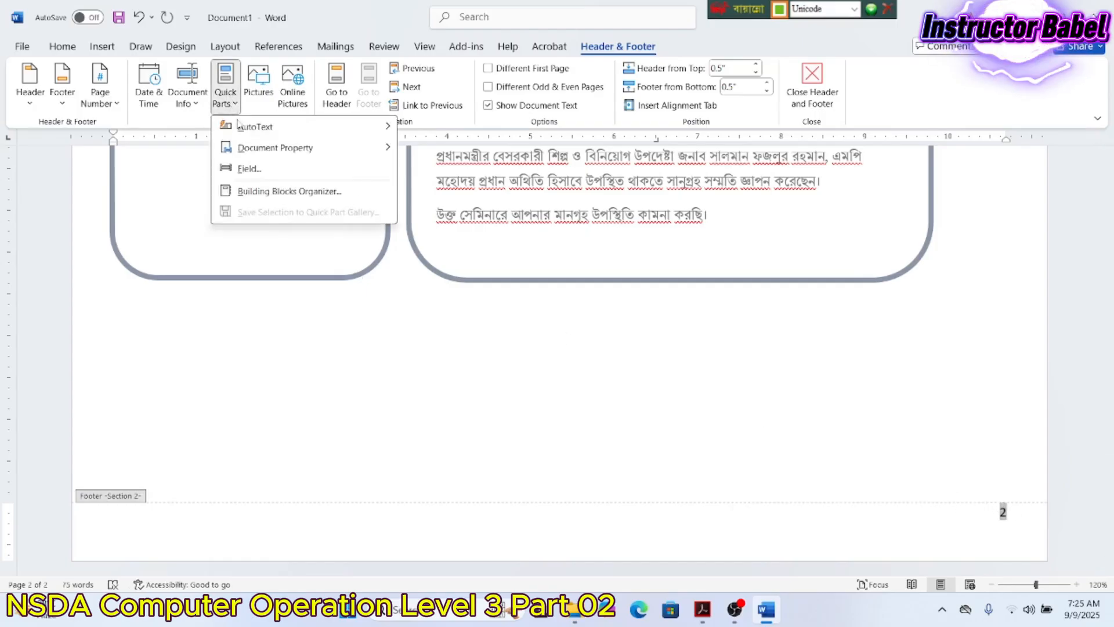
pyautogui.moveTo(251, 154)
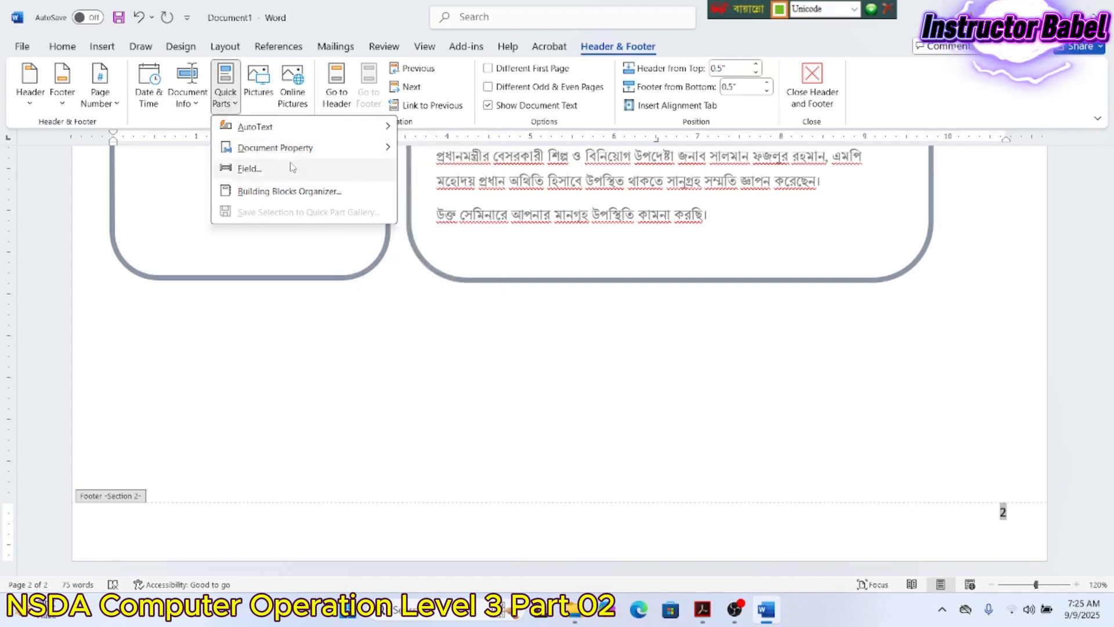
pyautogui.click(292, 168)
pyautogui.scroll(-5, 297, 318)
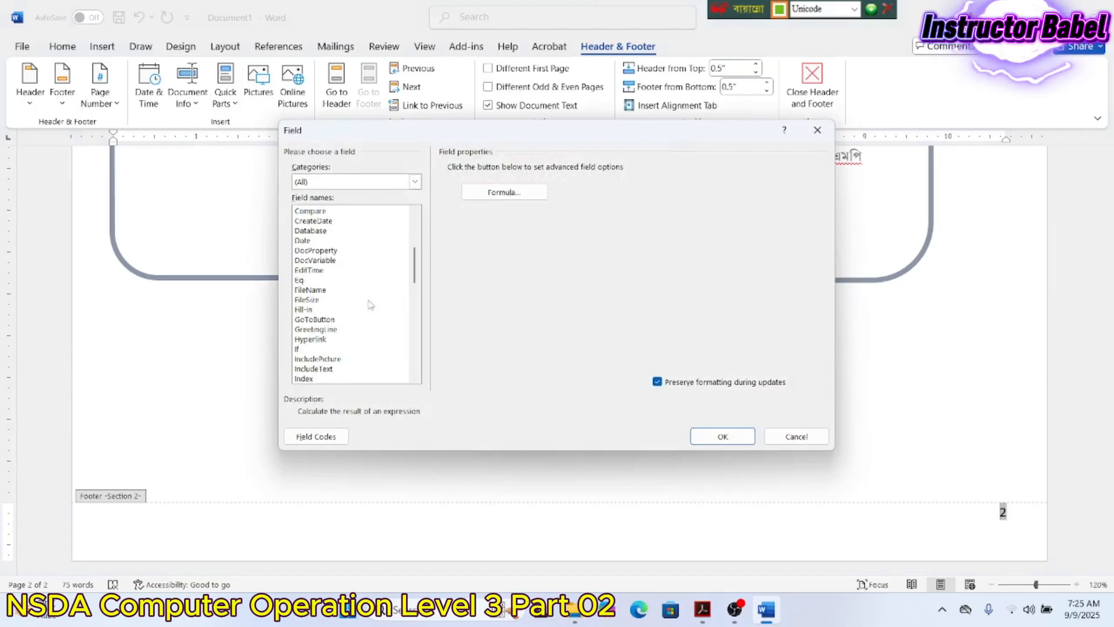
pyautogui.click(314, 290)
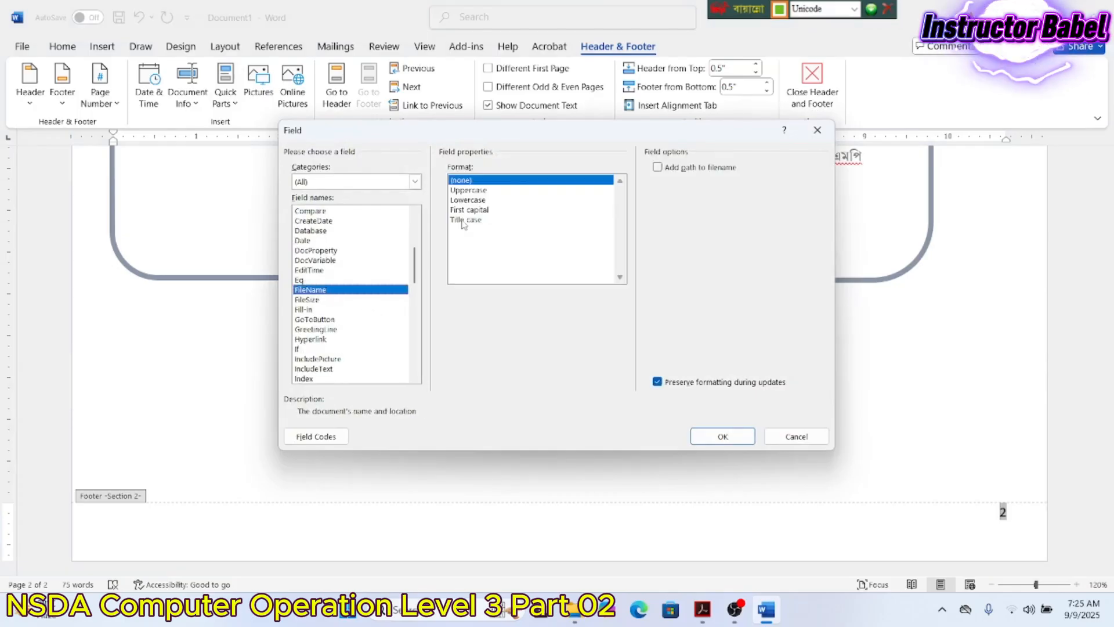
pyautogui.click(470, 199)
pyautogui.click(658, 169)
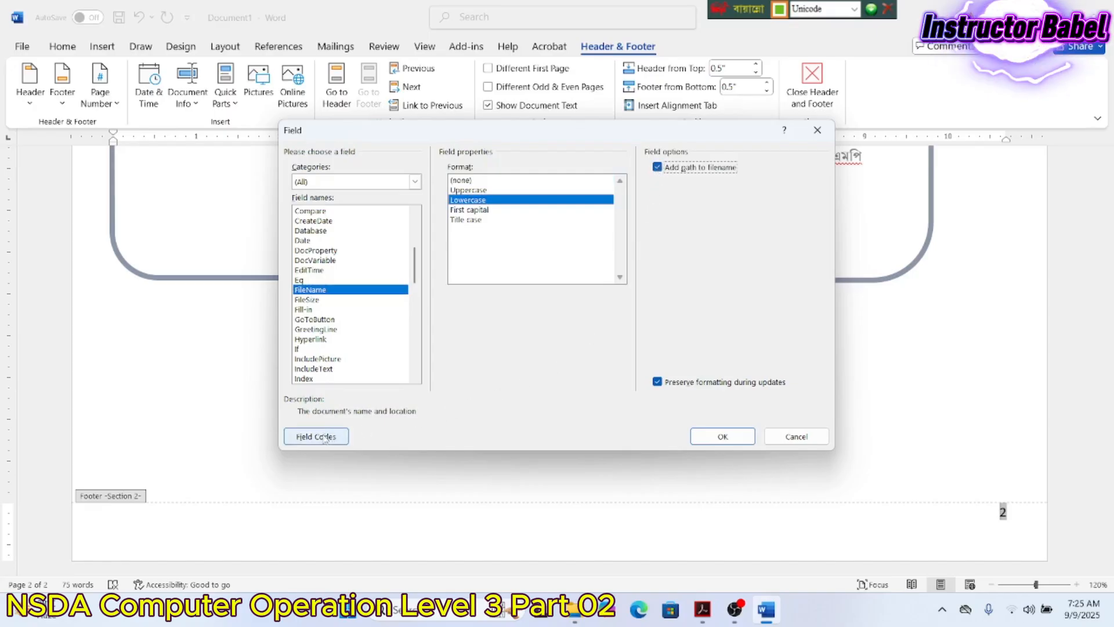
pyautogui.click(316, 437)
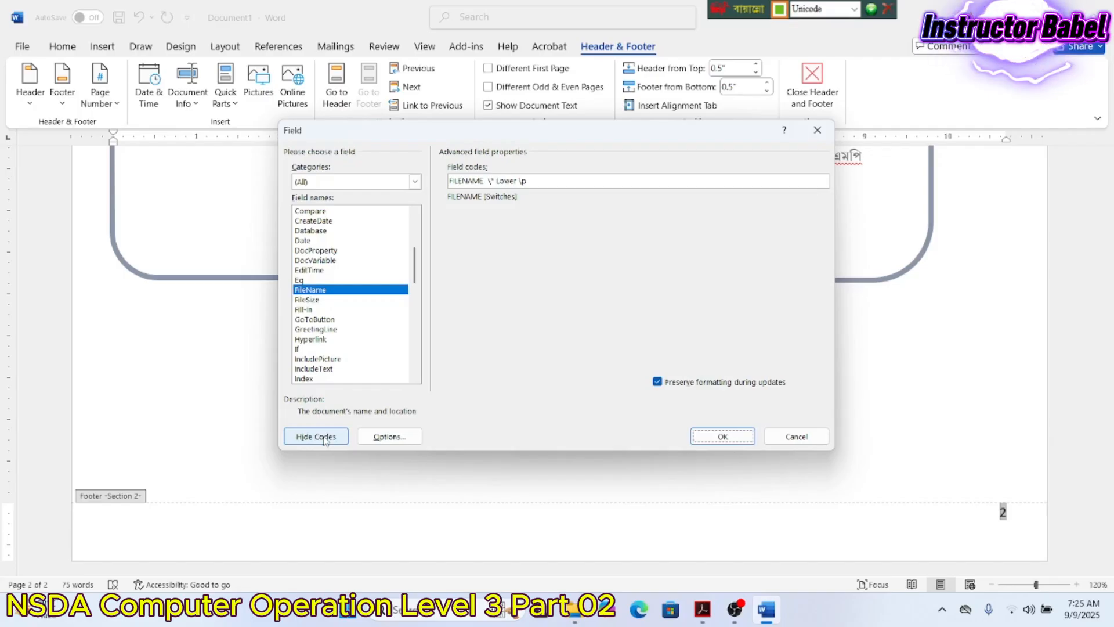
pyautogui.click(725, 436)
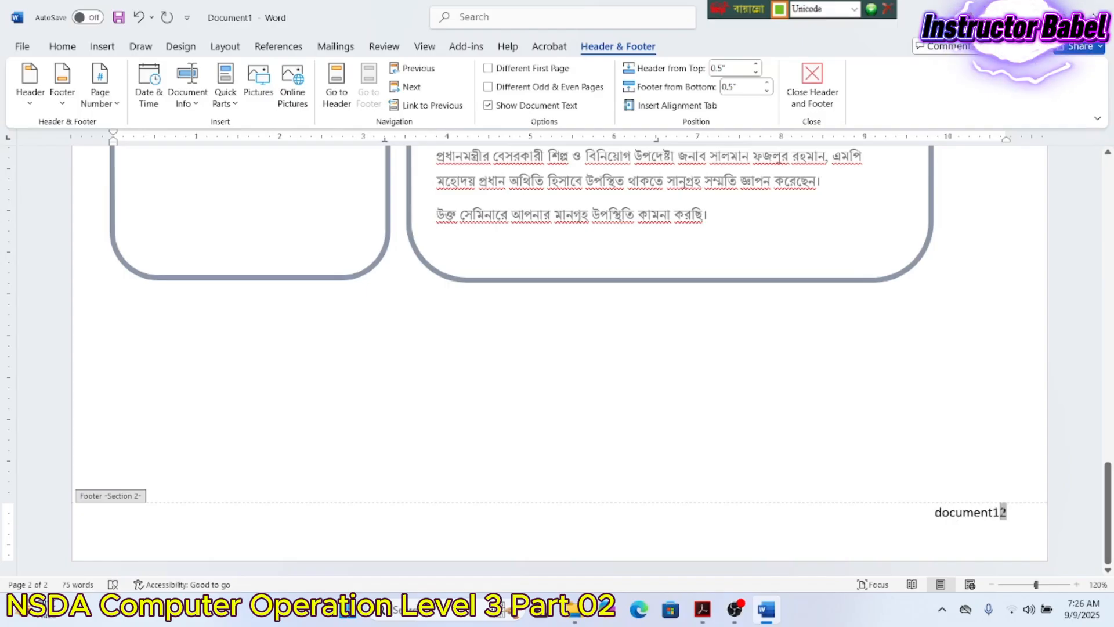
# - Delete the document1 file-name text from the Section 2 footer
pyautogui.moveTo(1008, 512); pyautogui.dragTo(934, 512)
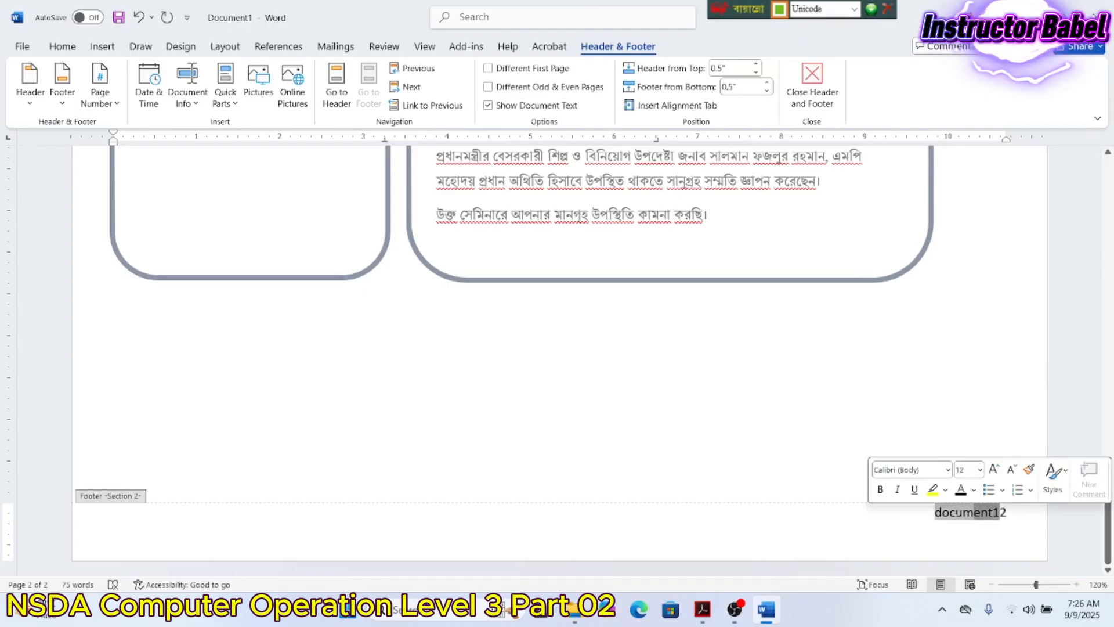
pyautogui.press('Delete')
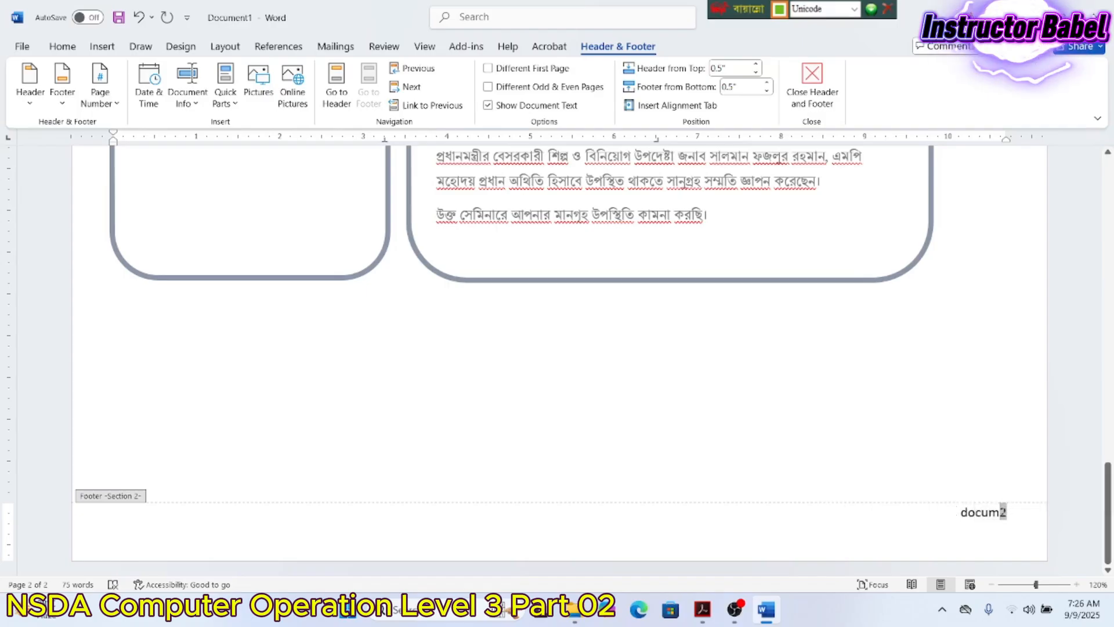
pyautogui.moveTo(998, 513); pyautogui.dragTo(883, 521)
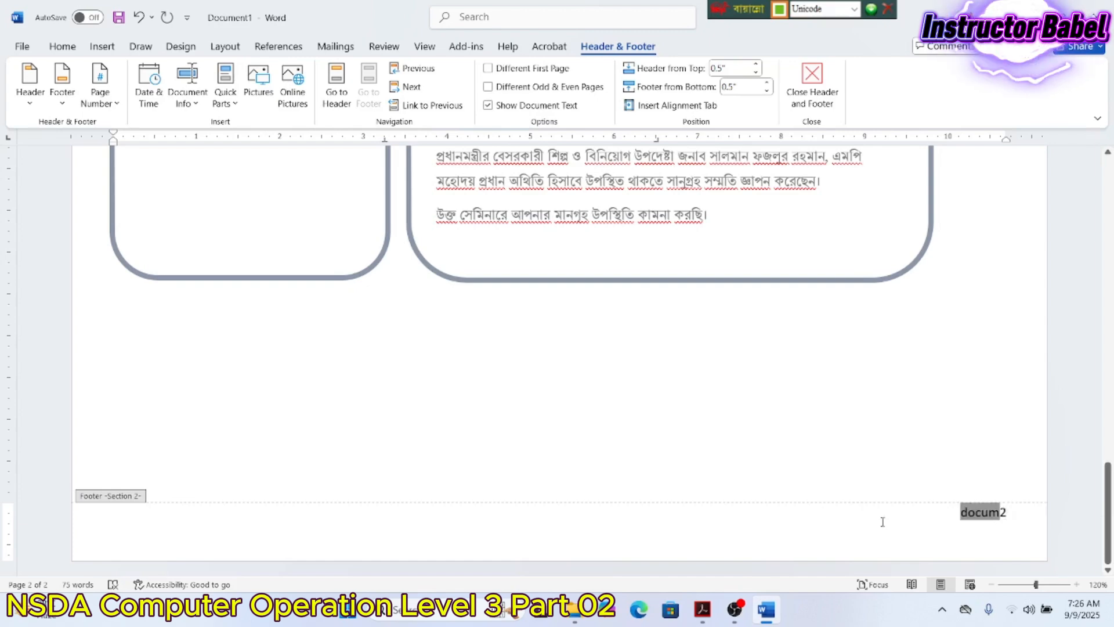
pyautogui.press('Delete')
# - Add a new left-aligned empty line below page number 2 in the footer
pyautogui.tripleClick(143, 526)
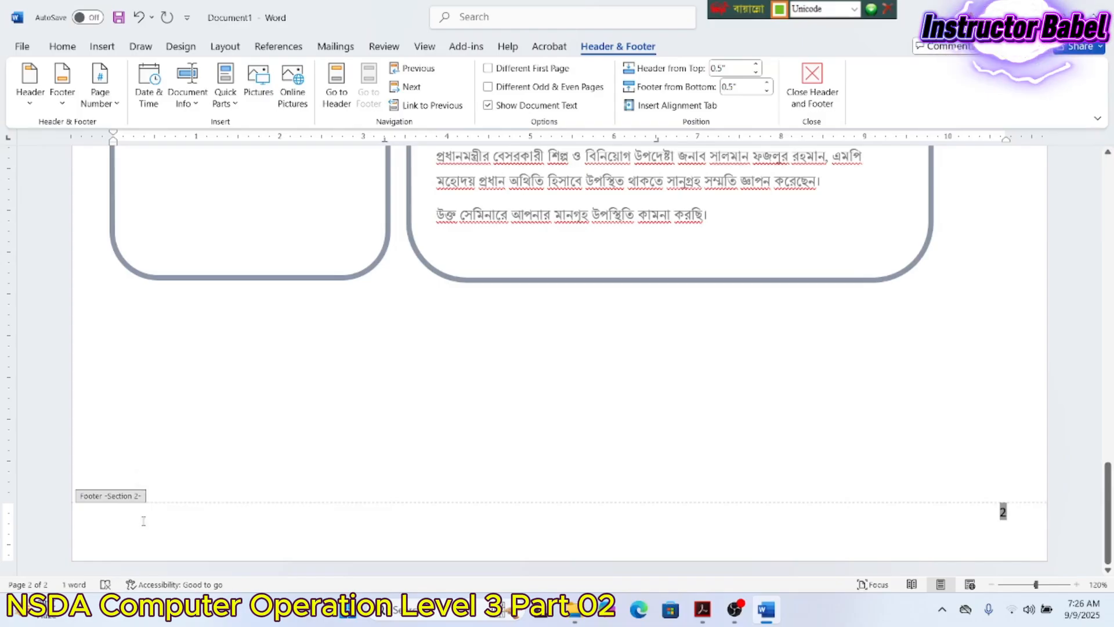
pyautogui.tripleClick(143, 521)
pyautogui.click(144, 514)
pyautogui.tripleClick(152, 511)
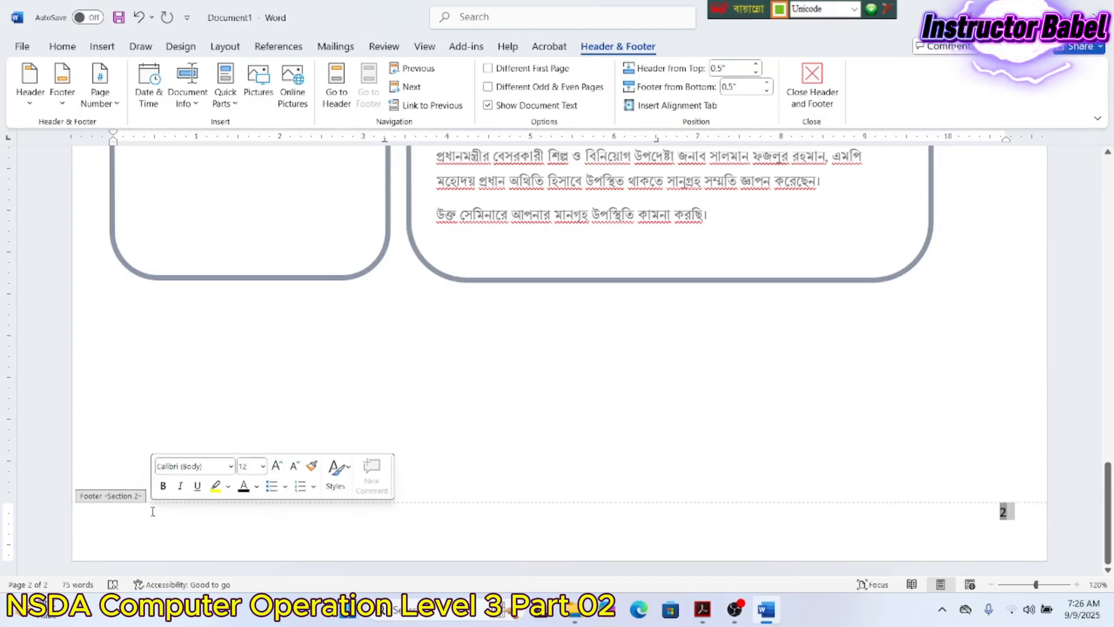
pyautogui.click(165, 520)
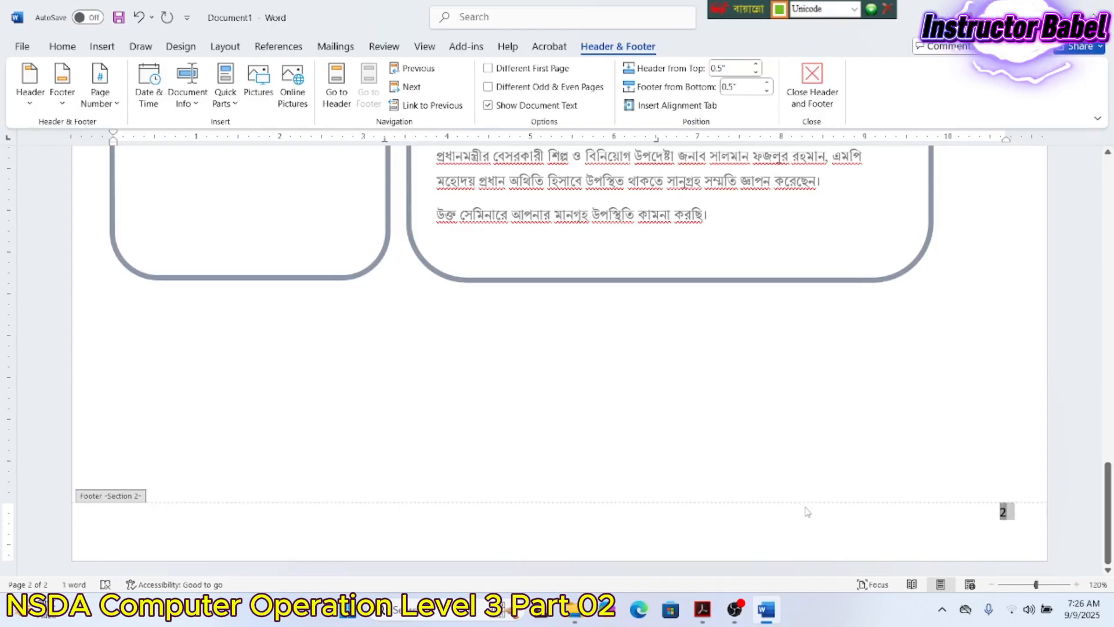
pyautogui.click(1015, 513)
pyautogui.press('Return')
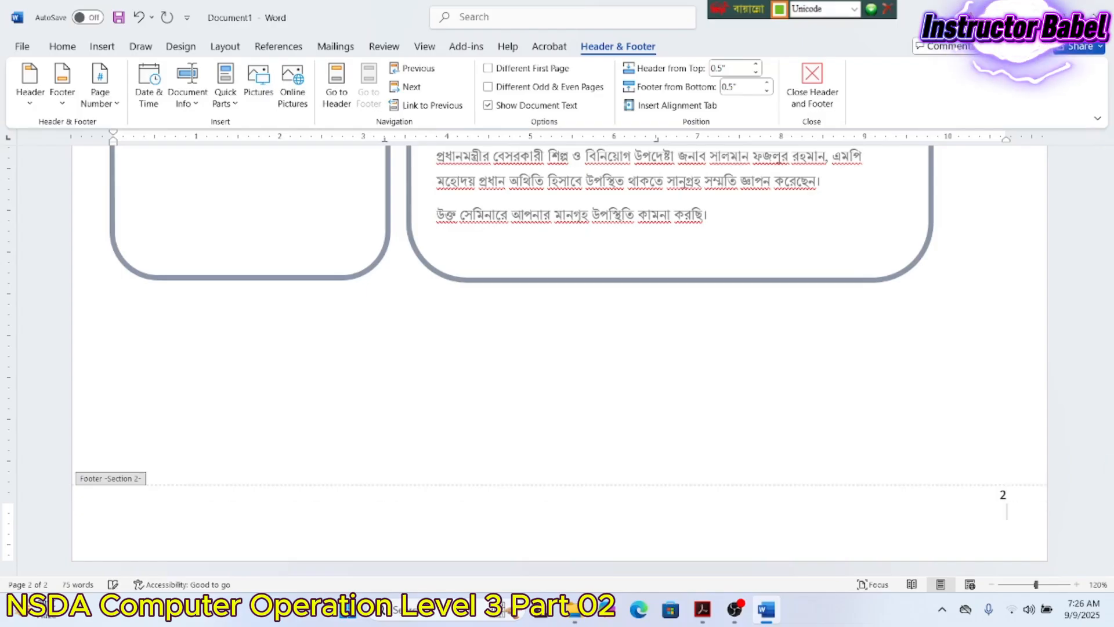
pyautogui.click(62, 46)
pyautogui.click(303, 98)
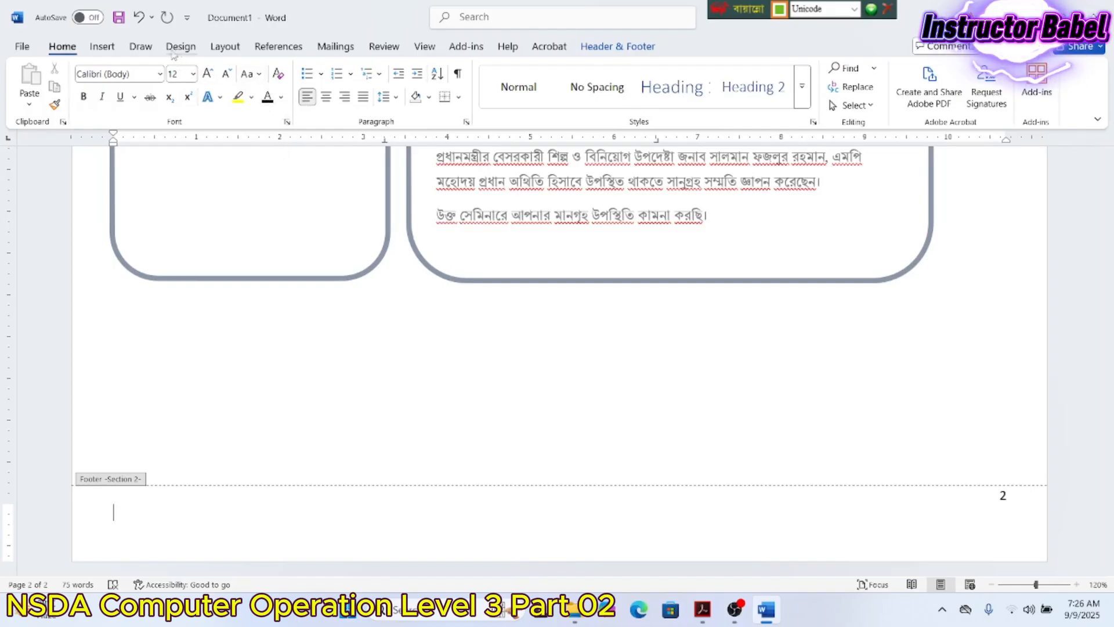
# - Insert a Lowercase FileName field without Preserve formatting, showing document1 on the new footer line
pyautogui.click(102, 47)
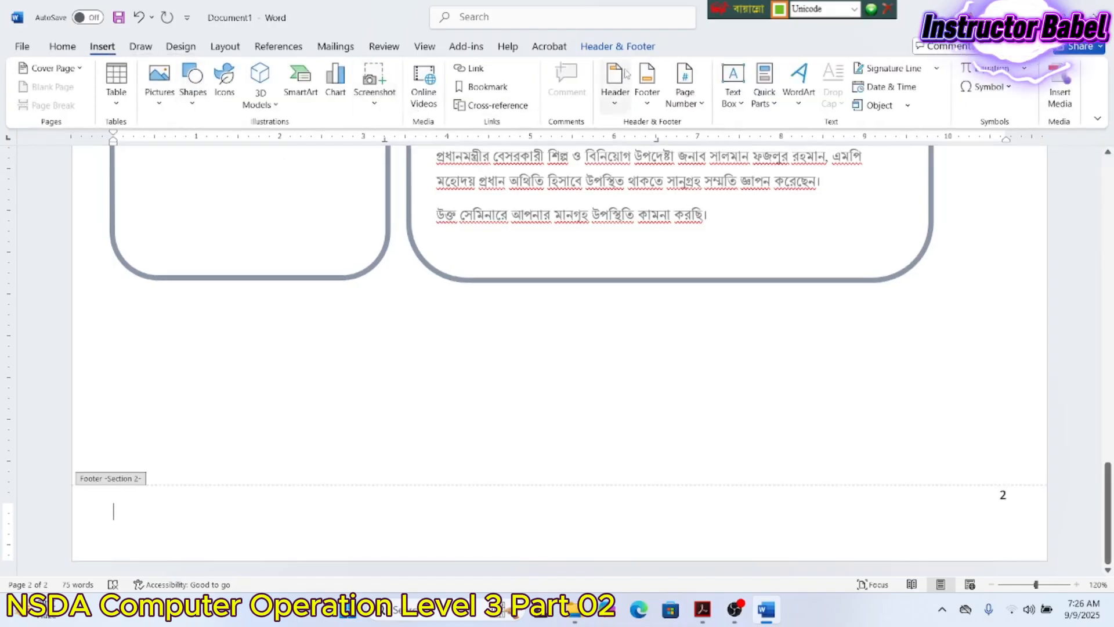
pyautogui.click(618, 46)
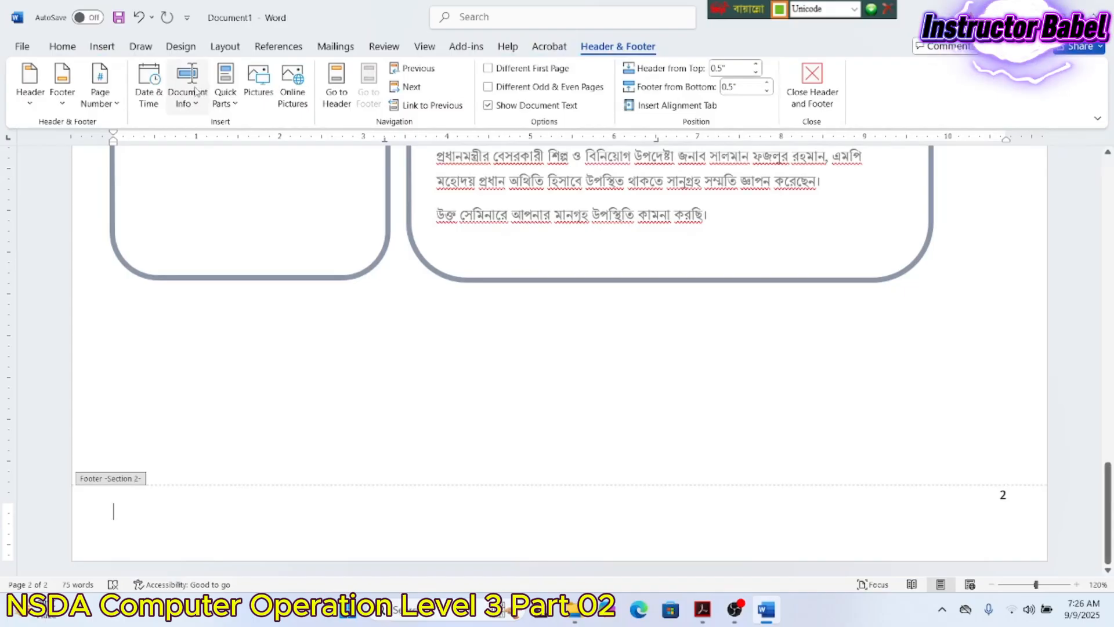
pyautogui.click(225, 87)
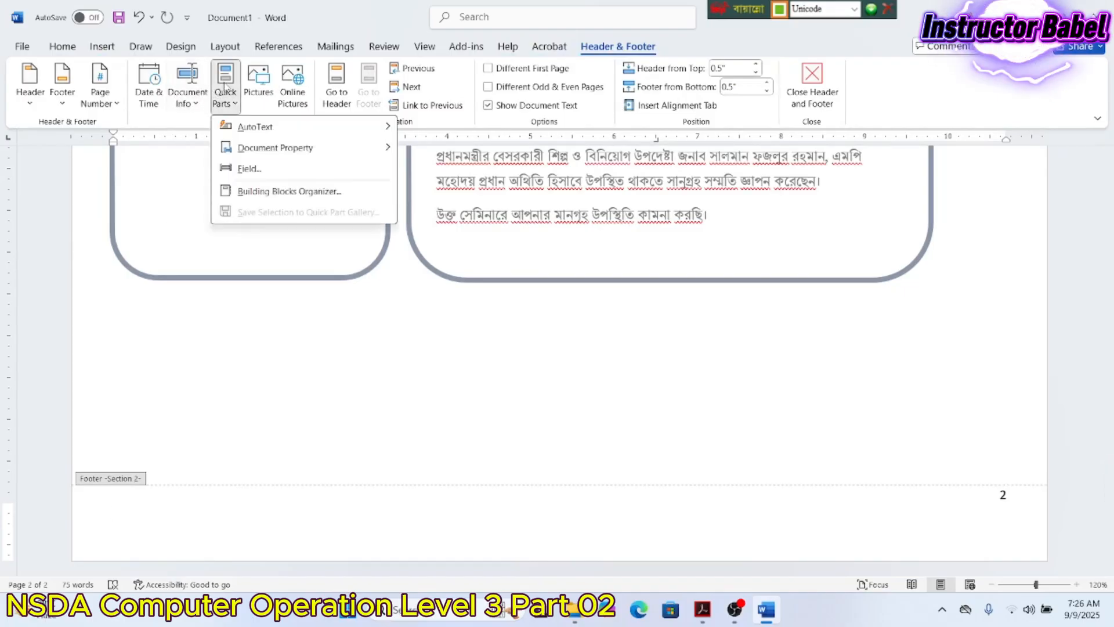
pyautogui.click(248, 168)
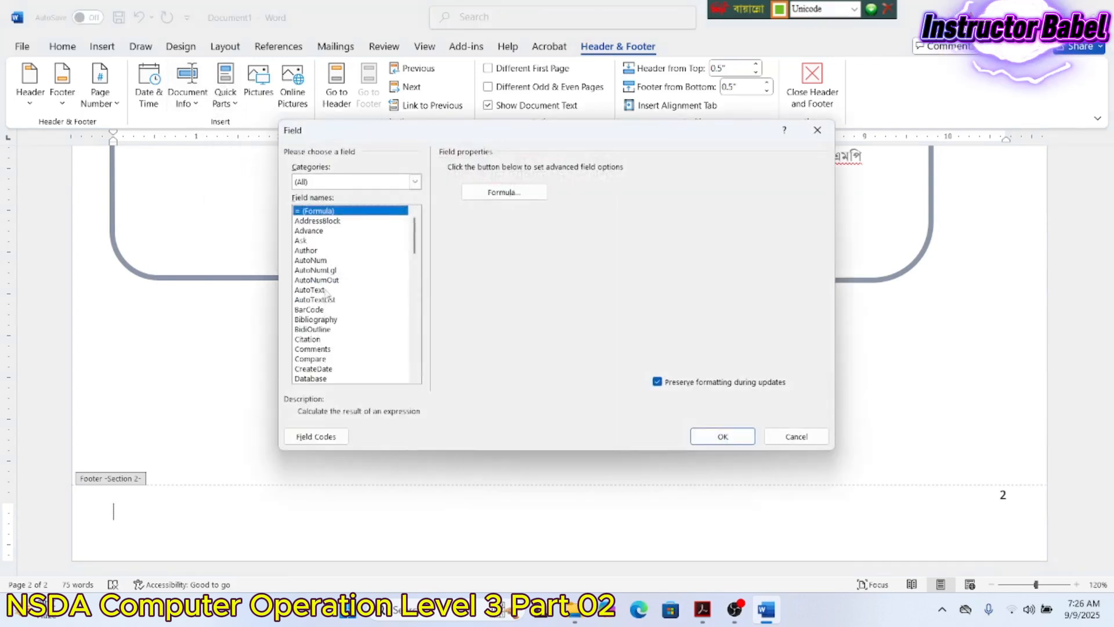
pyautogui.scroll(-5, 334, 312)
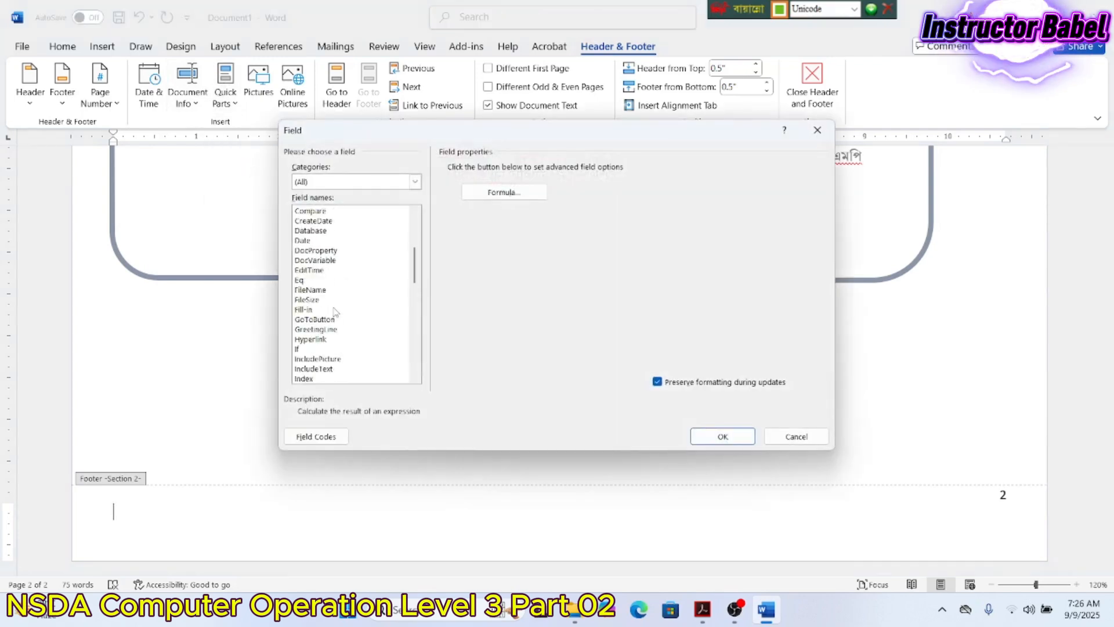
pyautogui.click(310, 290)
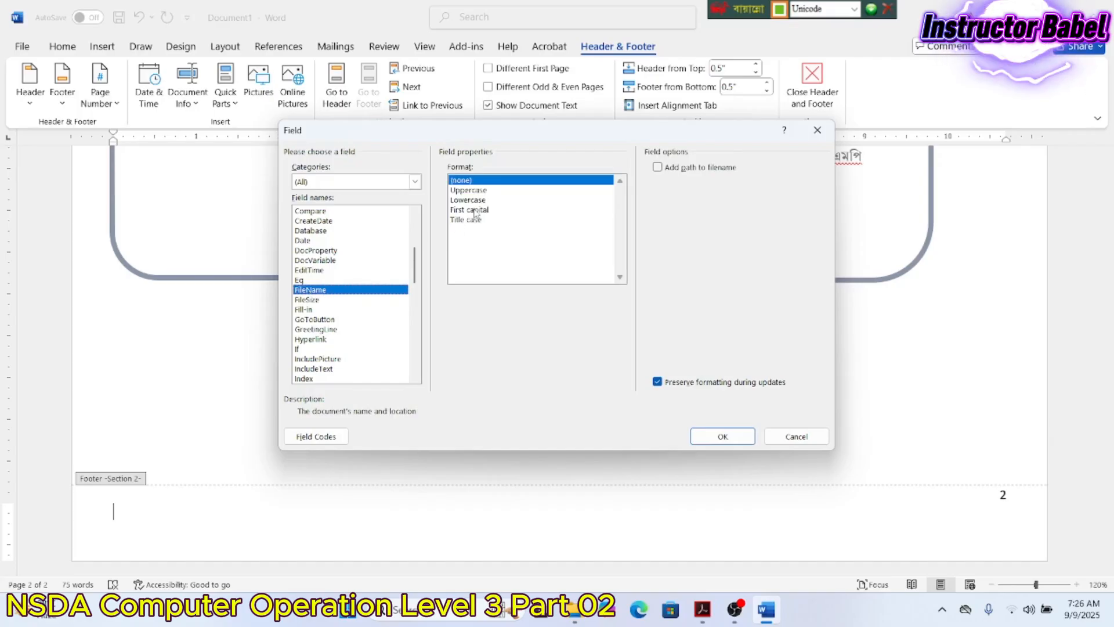
pyautogui.click(473, 200)
pyautogui.click(662, 173)
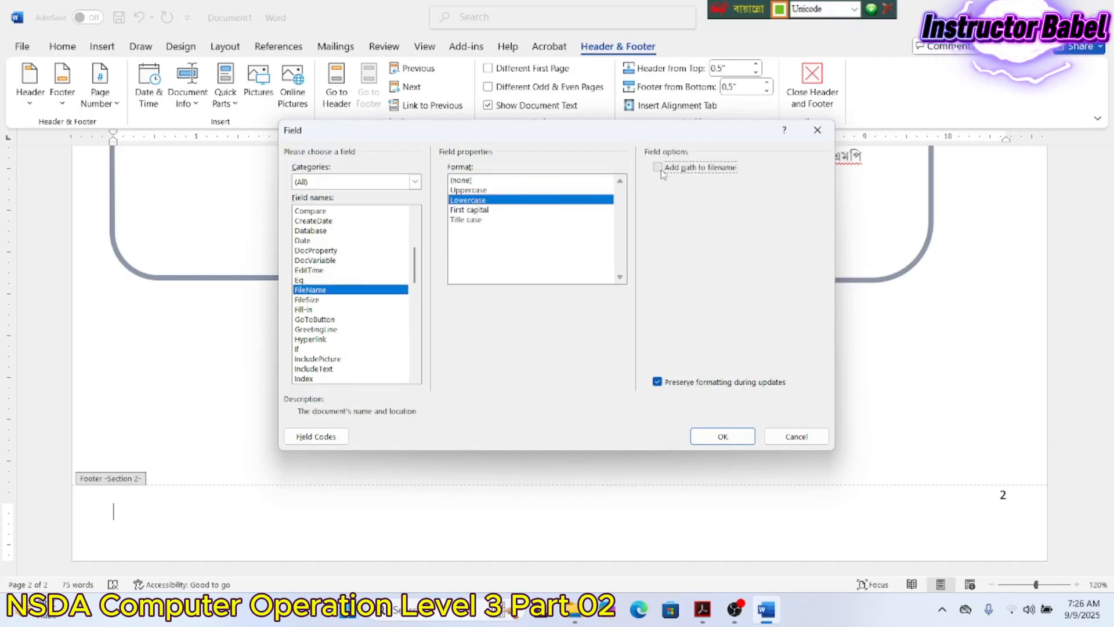
pyautogui.click(658, 383)
pyautogui.click(719, 435)
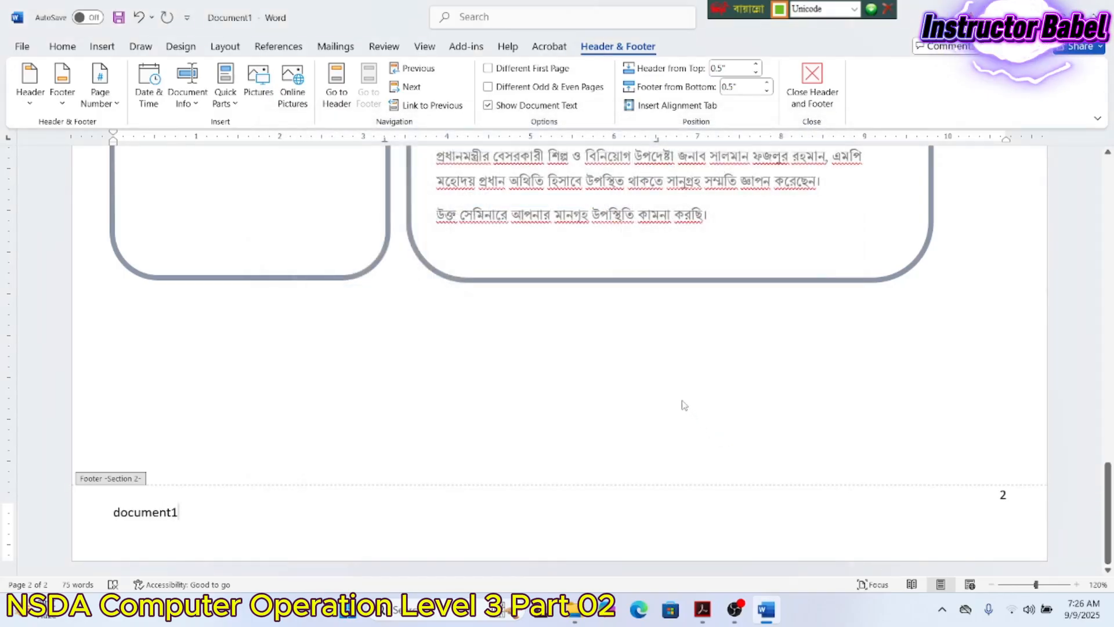
pyautogui.scroll(5, 530, 418)
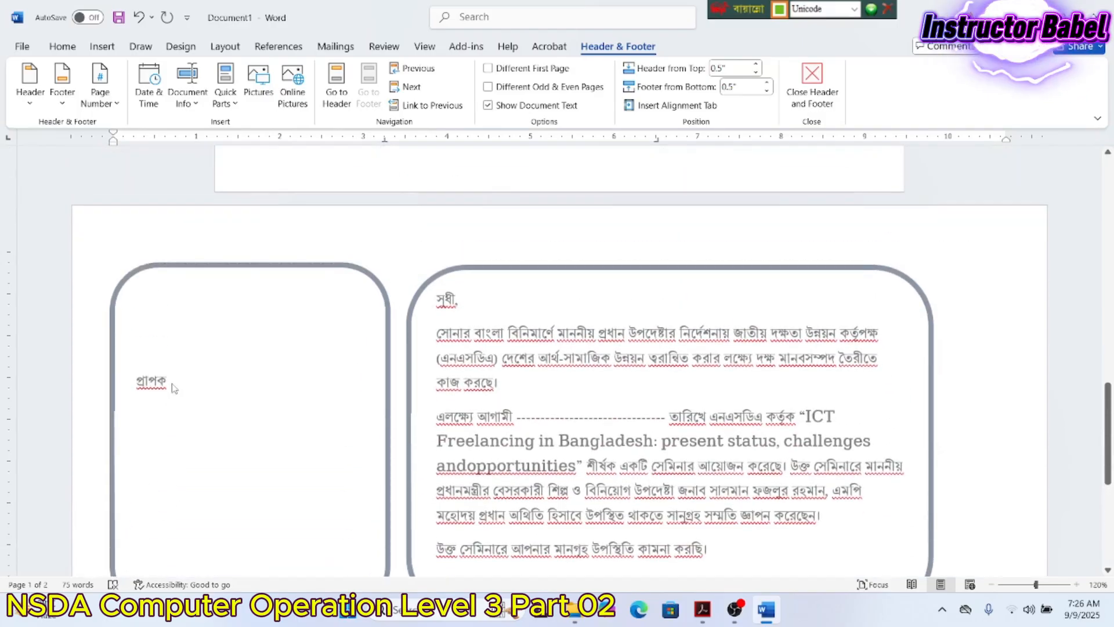
# - Add an empty line below প্রাপক in the letter body
pyautogui.doubleClick(173, 381)
pyautogui.click(173, 374)
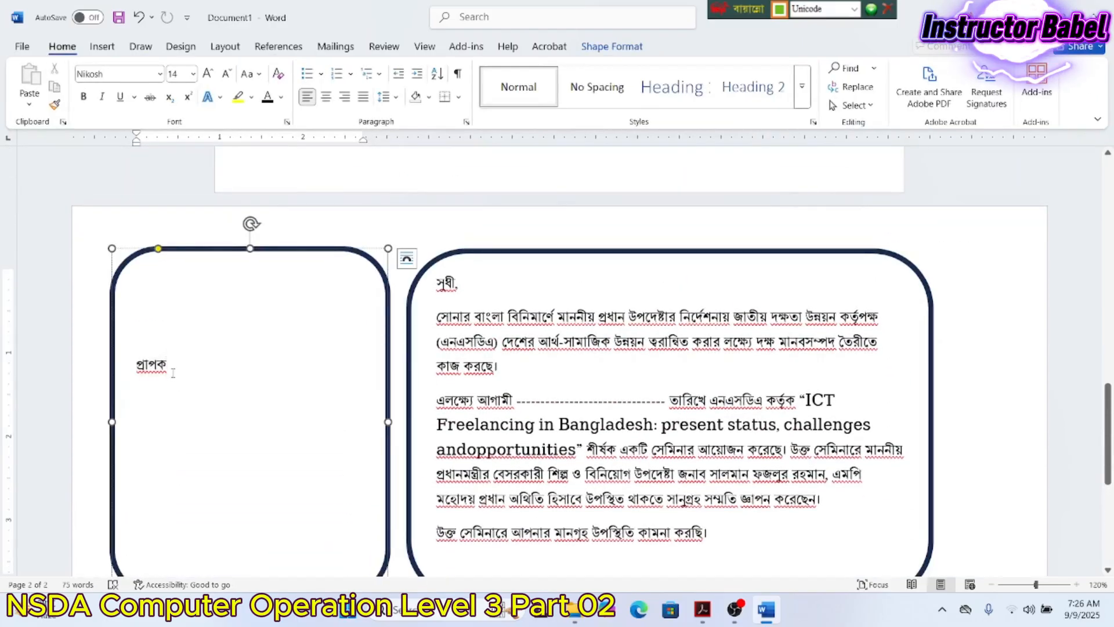
pyautogui.press('Return')
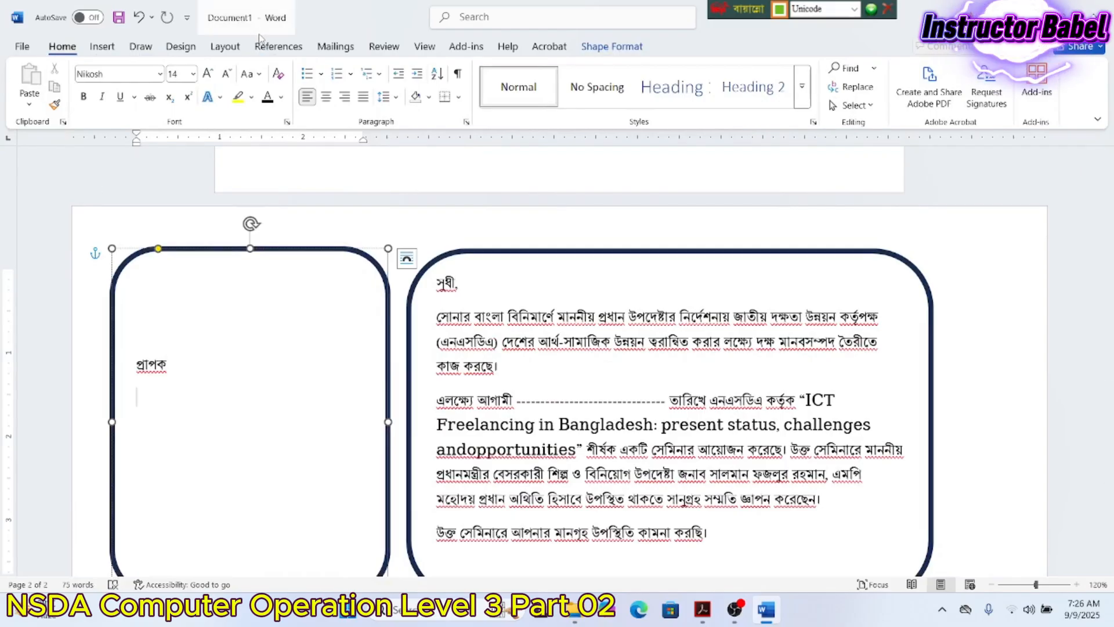
# - Start a new mail-merge recipient list with Type a New List
pyautogui.click(336, 46)
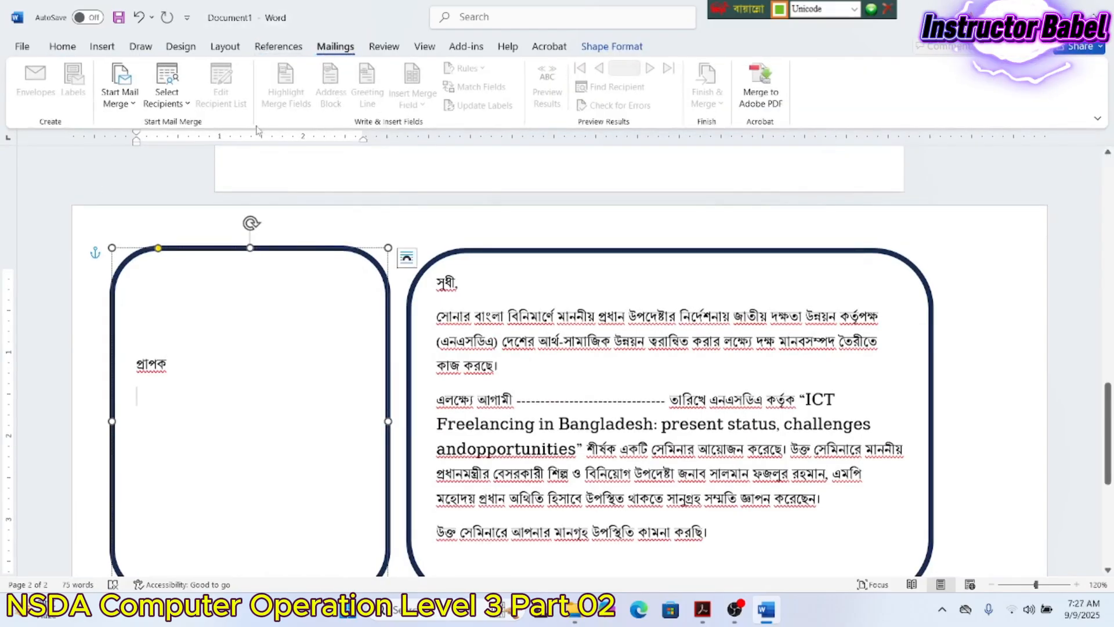
pyautogui.click(176, 85)
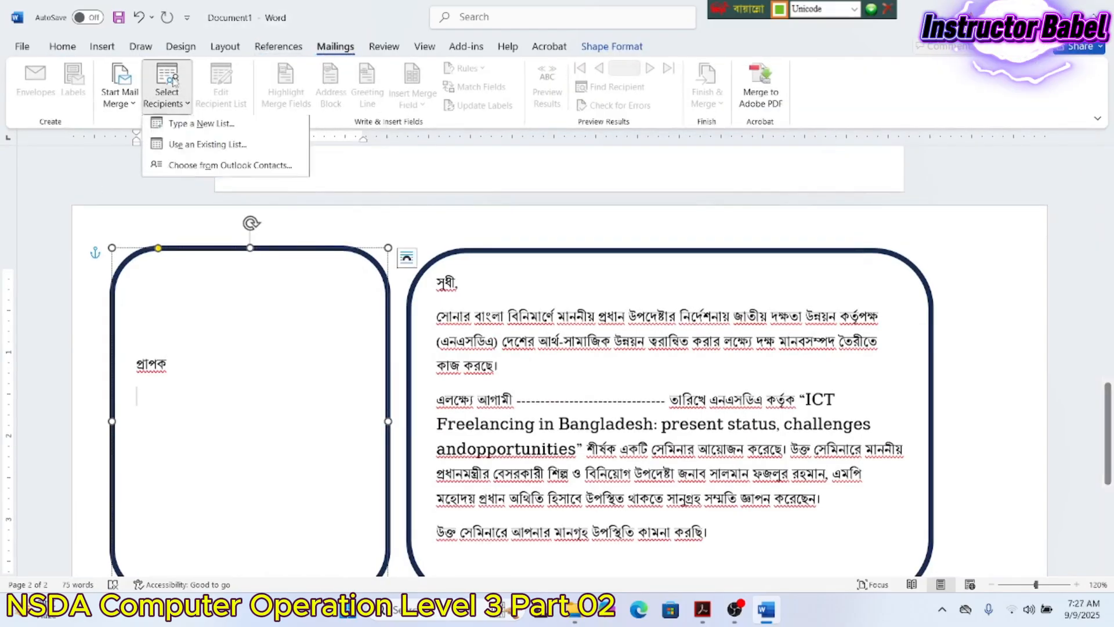
pyautogui.click(194, 128)
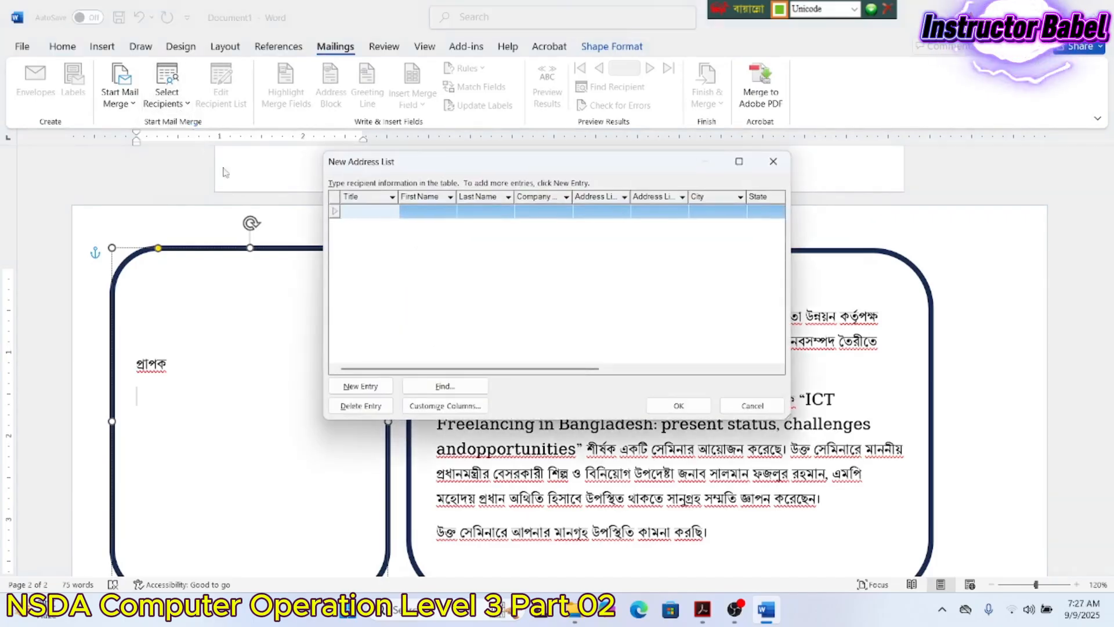
# - Delete the Title, First Name, Last Name, Company Name and Address Line 1–2 columns
pyautogui.click(445, 408)
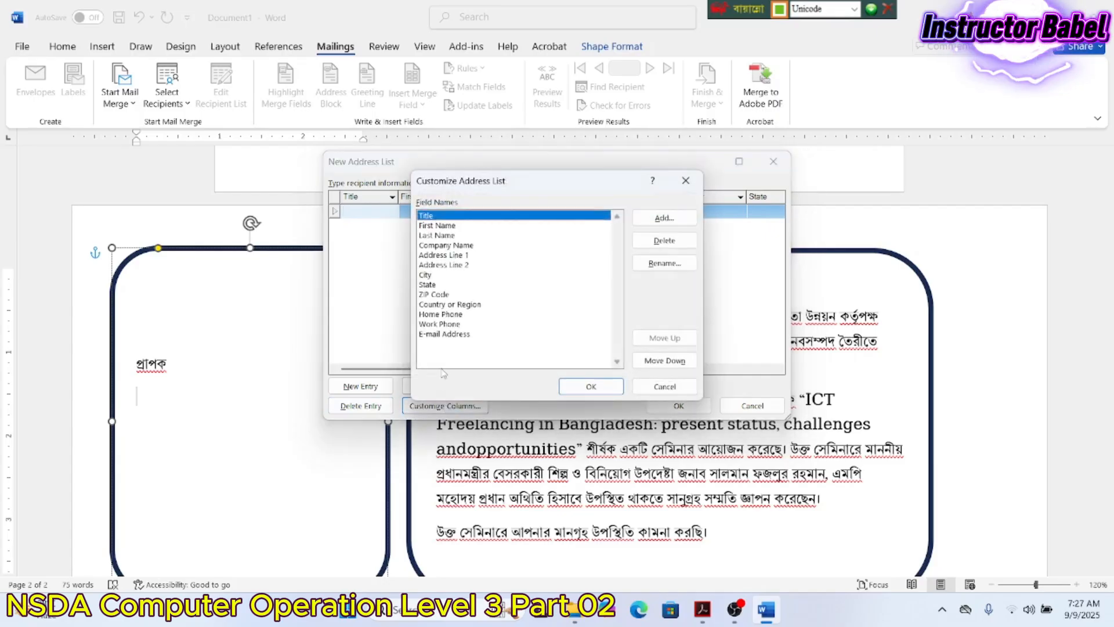
pyautogui.click(665, 241)
pyautogui.click(603, 324)
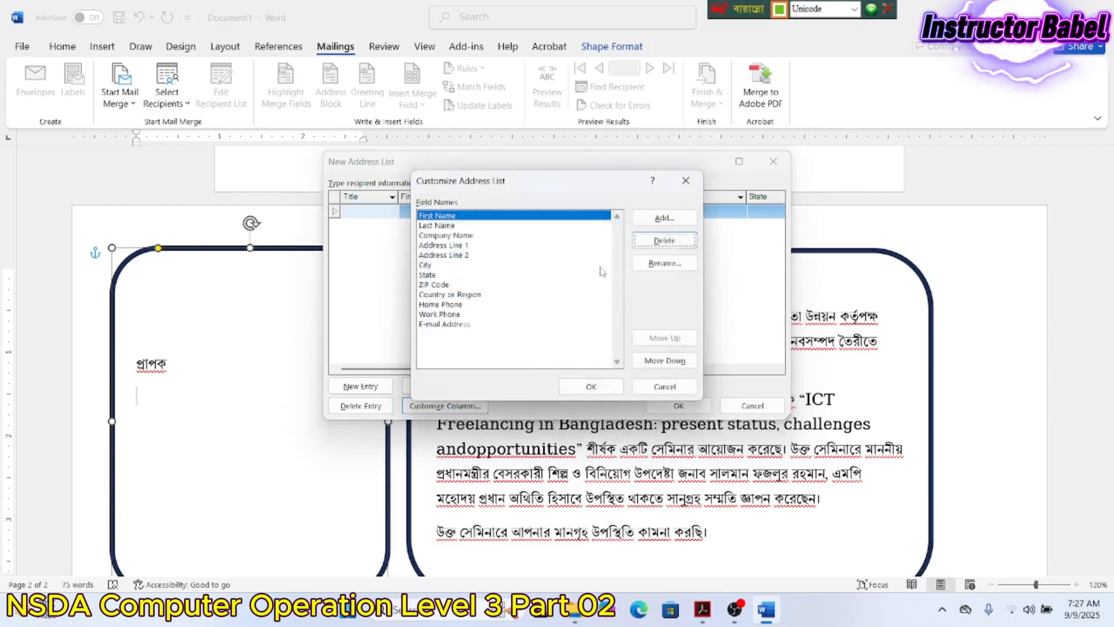
pyautogui.click(650, 248)
pyautogui.click(594, 324)
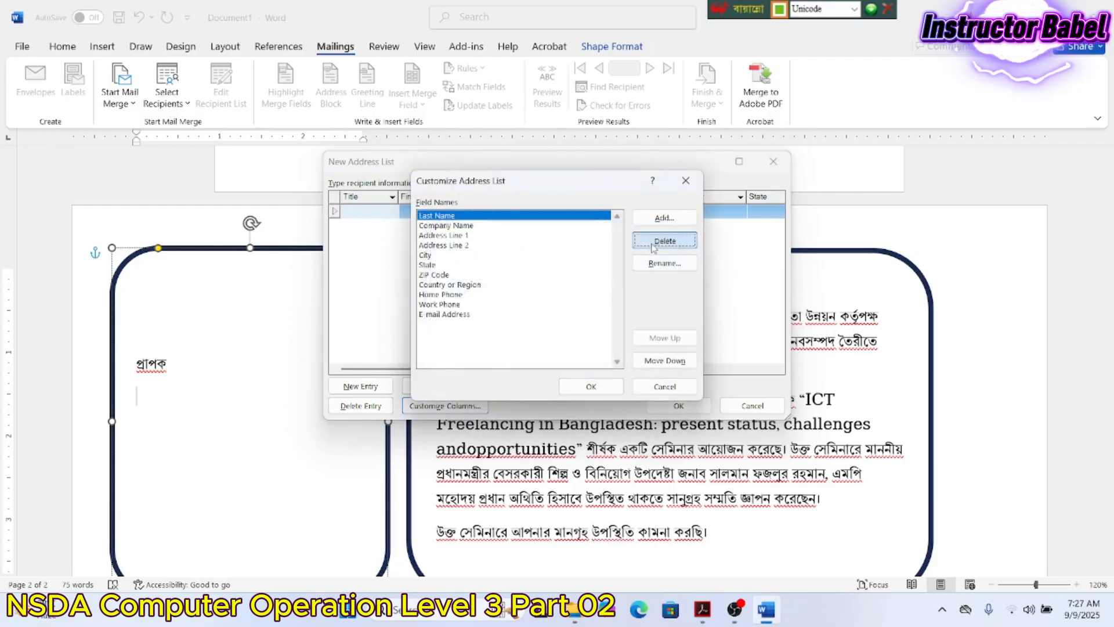
pyautogui.click(653, 248)
pyautogui.click(592, 324)
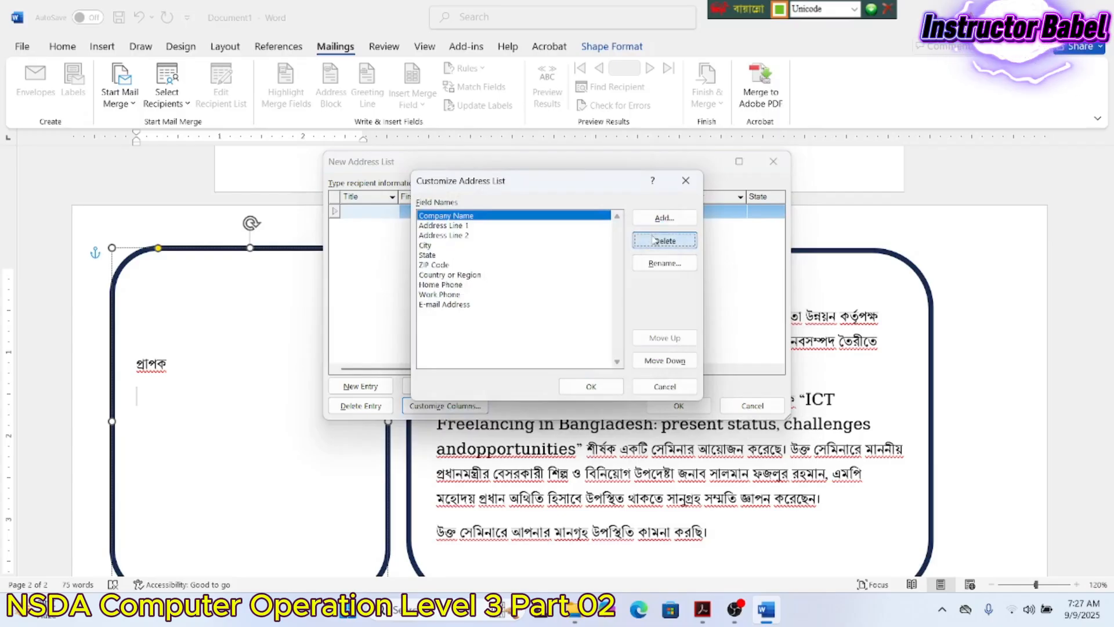
pyautogui.click(653, 240)
pyautogui.click(583, 324)
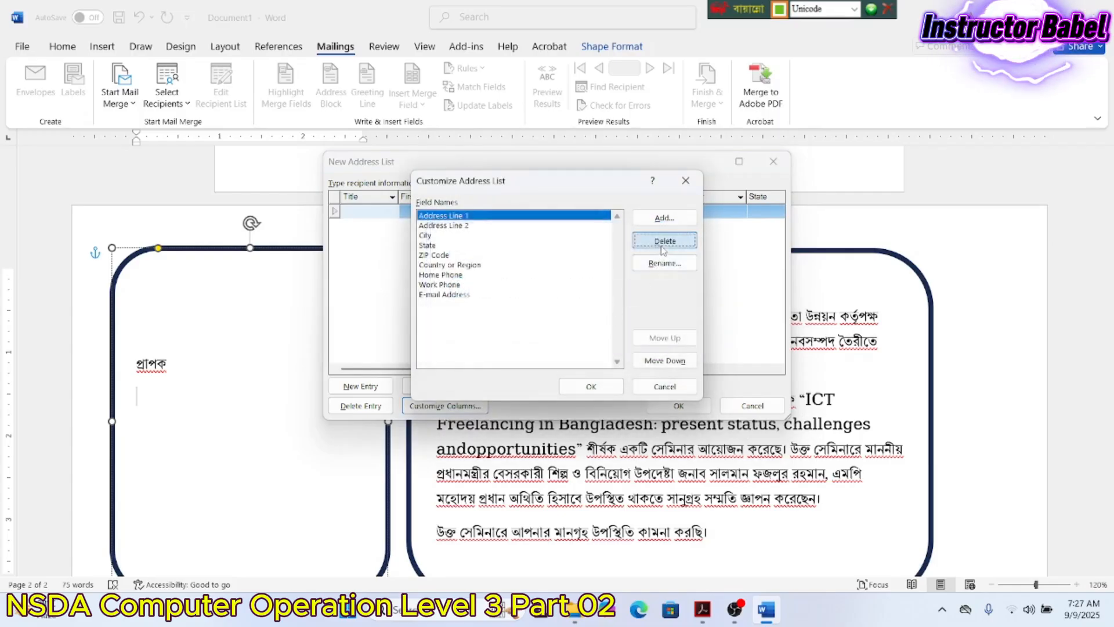
pyautogui.click(663, 248)
pyautogui.click(589, 321)
pyautogui.click(662, 242)
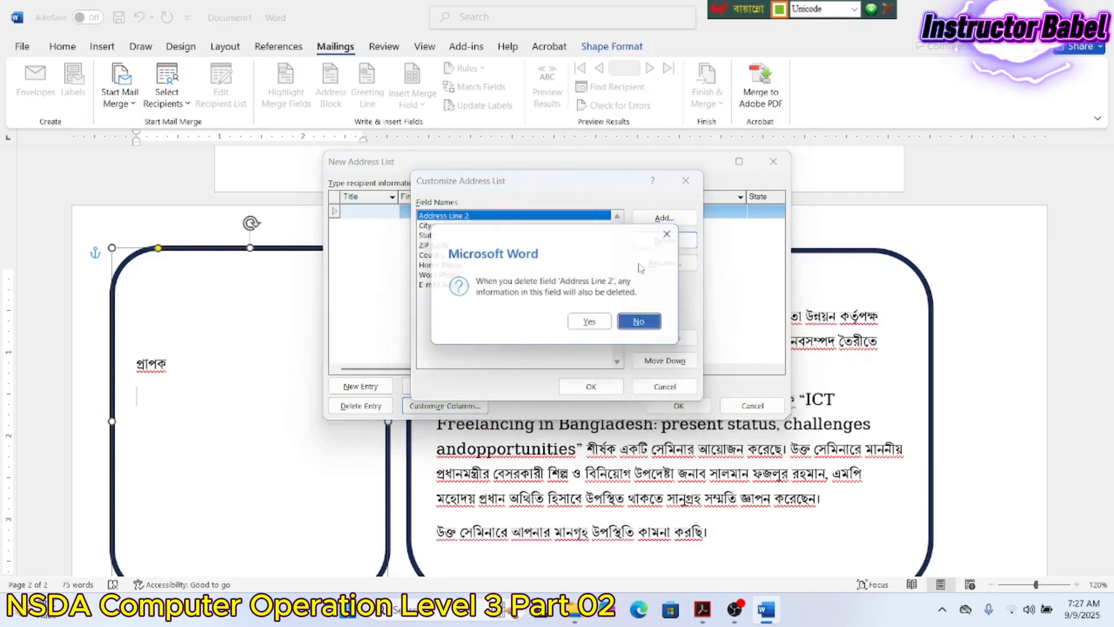
pyautogui.click(590, 321)
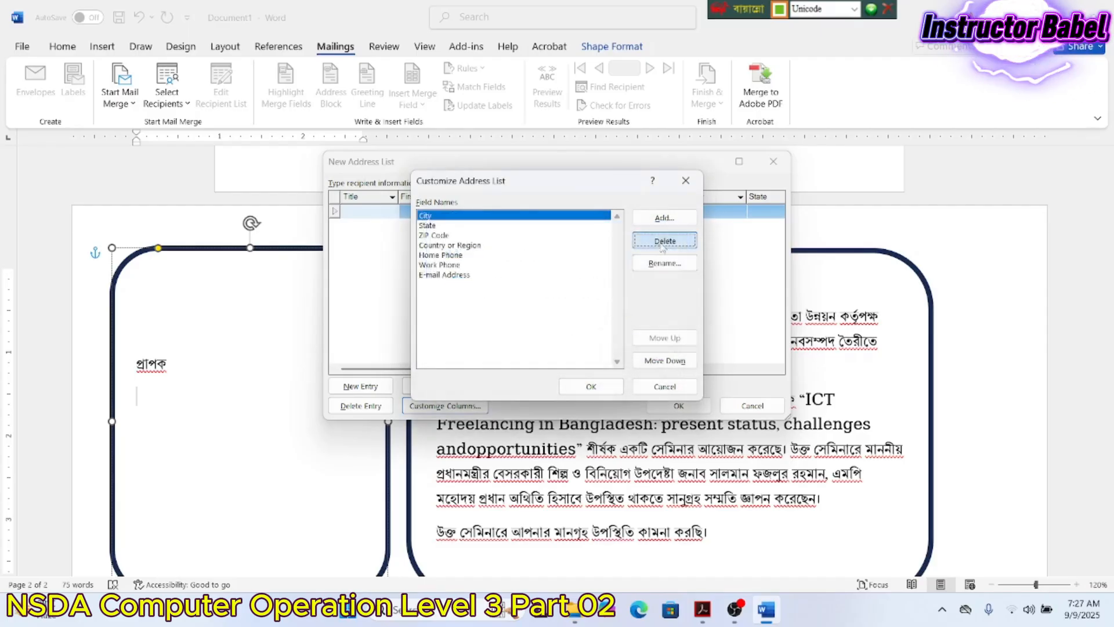
# - Delete the City, State, ZIP Code, Country or Region, Home Phone, Work Phone and E-mail Address columns
pyautogui.click(663, 246)
pyautogui.click(589, 321)
pyautogui.click(662, 241)
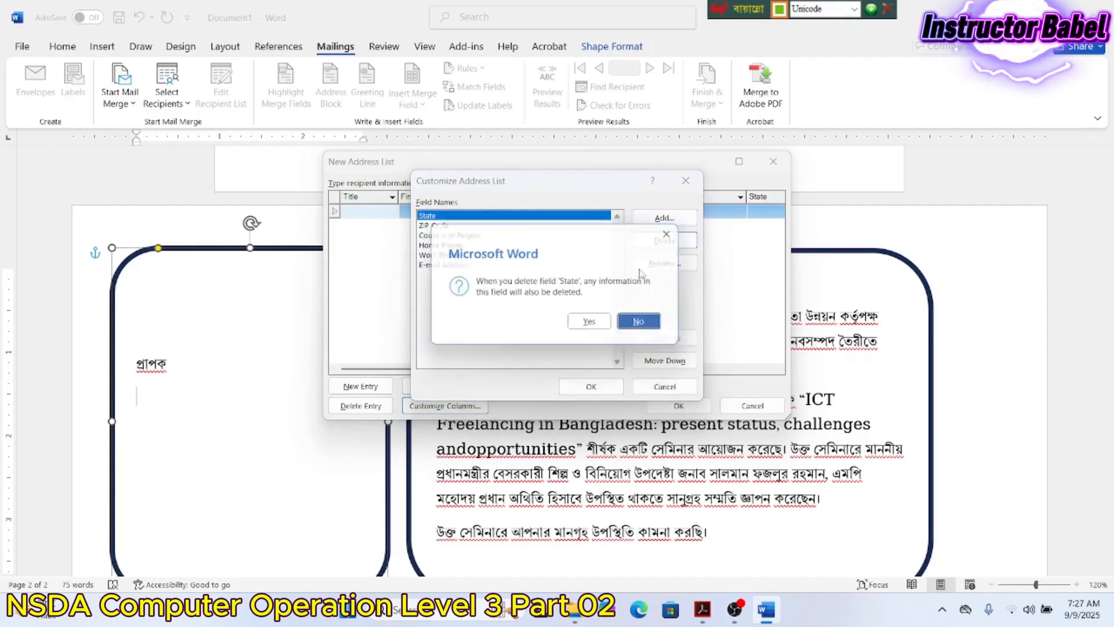
pyautogui.click(589, 321)
pyautogui.click(663, 243)
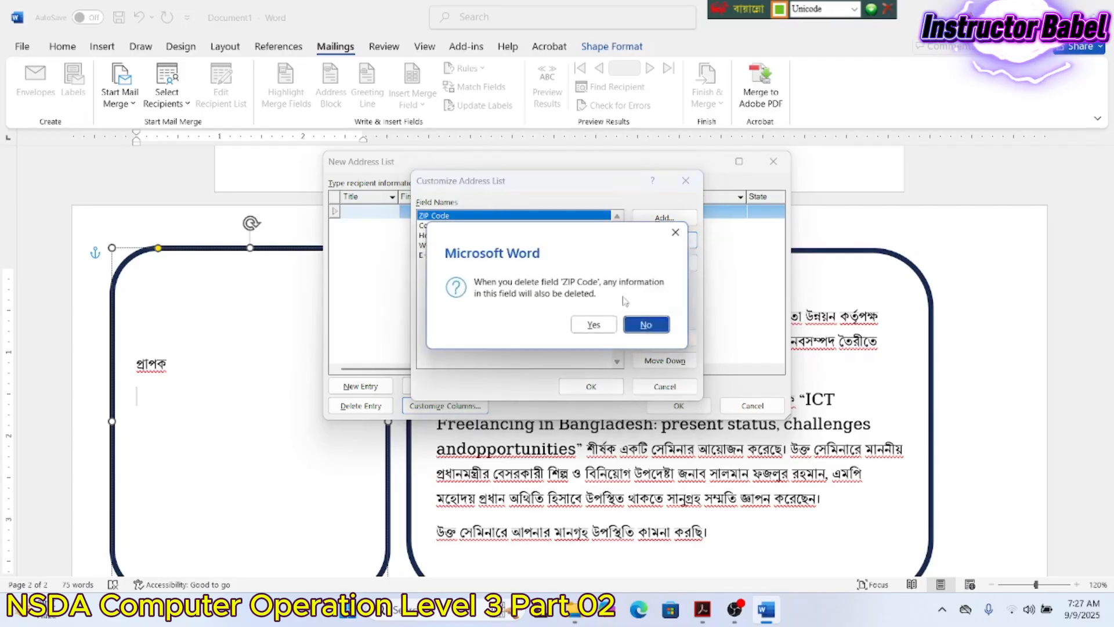
pyautogui.click(592, 324)
pyautogui.click(663, 242)
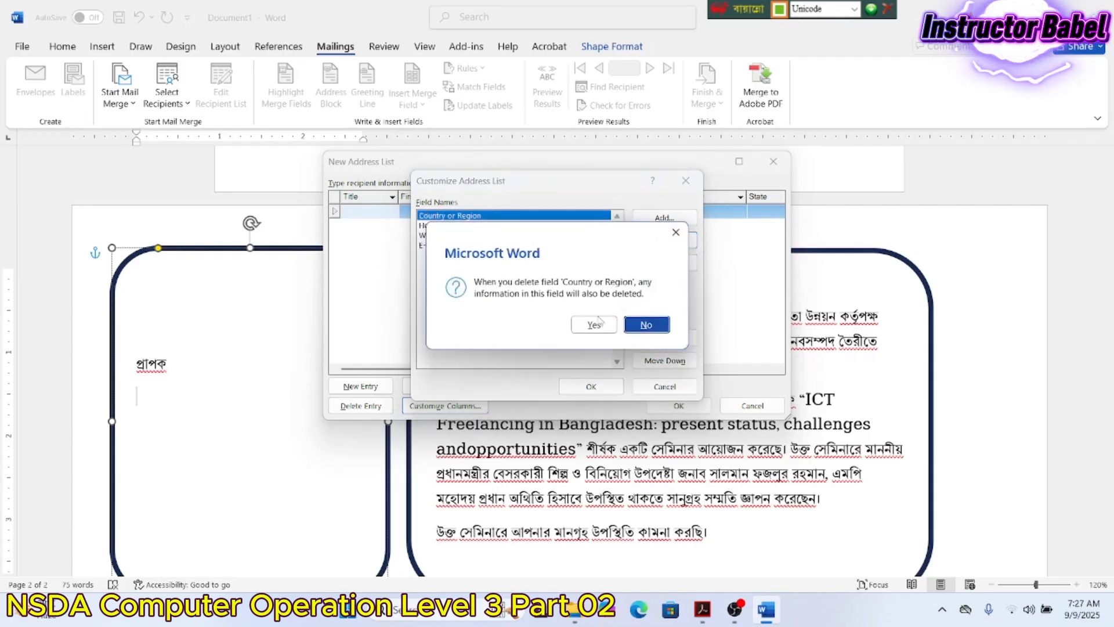
pyautogui.click(595, 324)
pyautogui.click(662, 243)
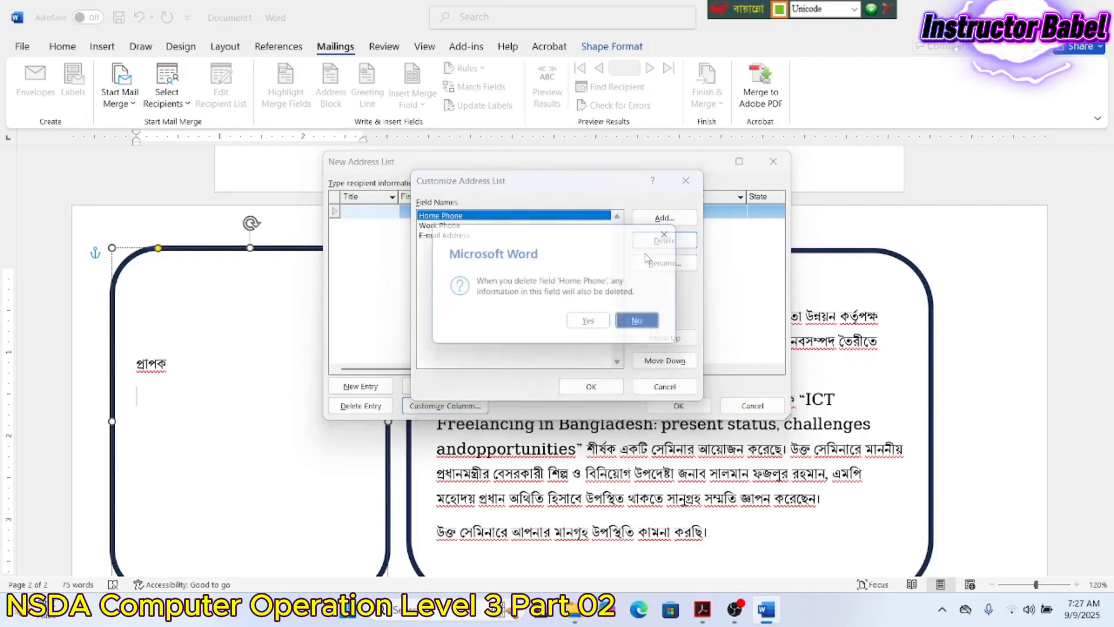
pyautogui.click(595, 324)
pyautogui.click(652, 245)
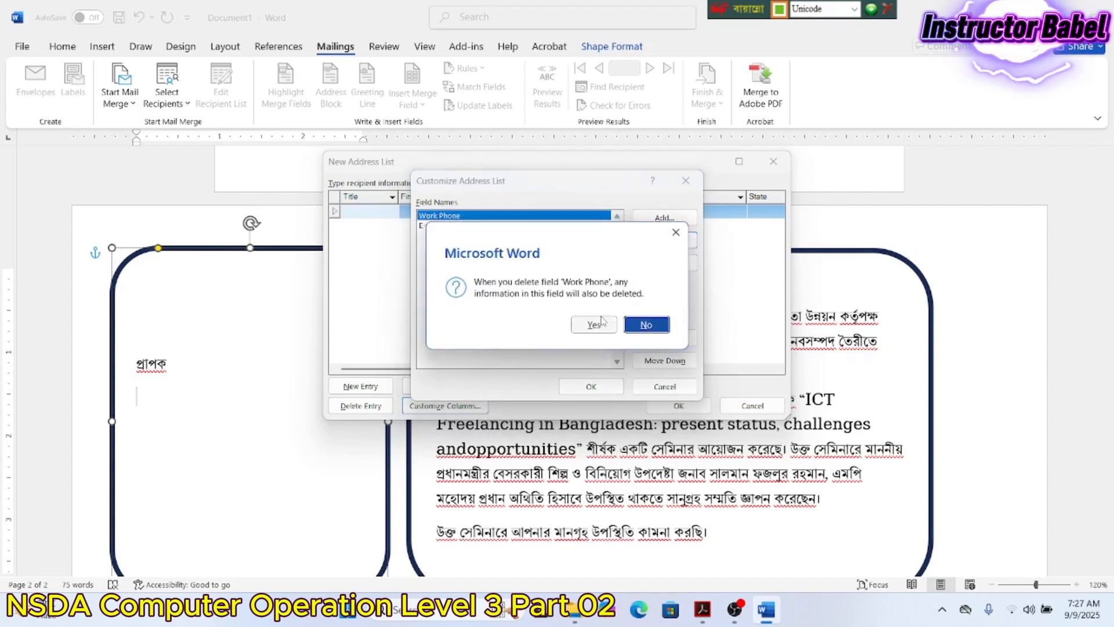
pyautogui.click(597, 324)
pyautogui.click(651, 246)
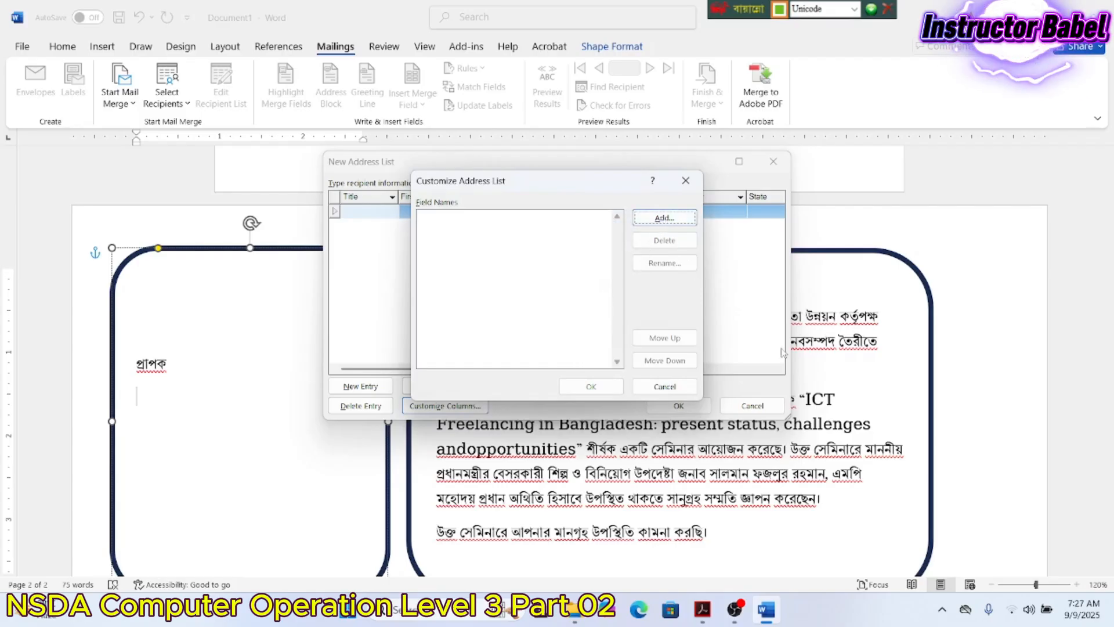
pyautogui.click(710, 611)
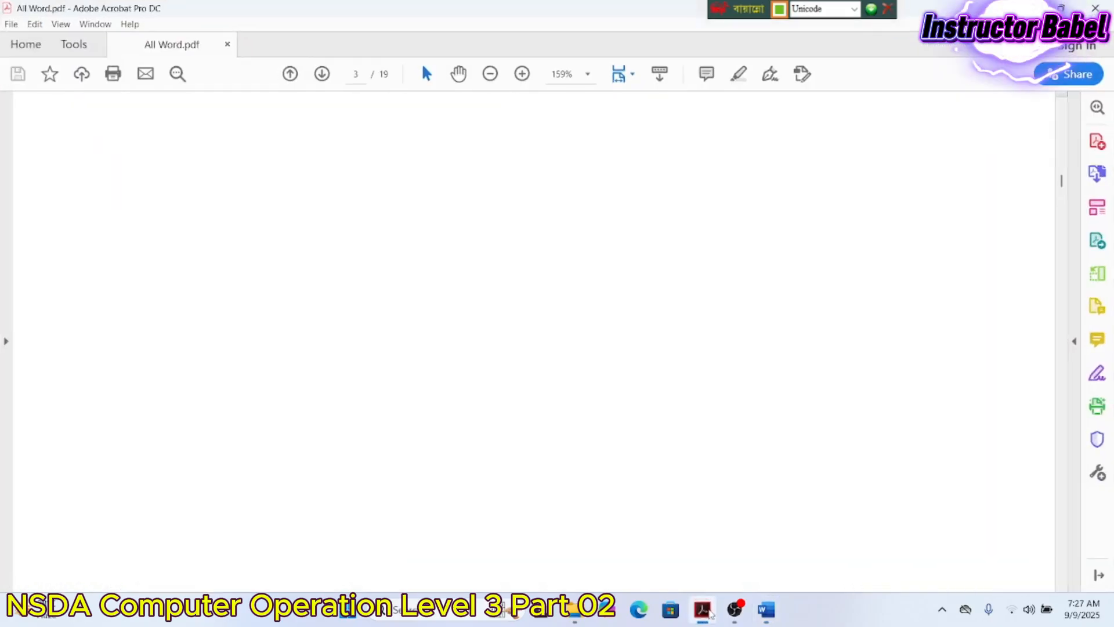
pyautogui.scroll(2, 555, 311)
pyautogui.scroll(8, 555, 312)
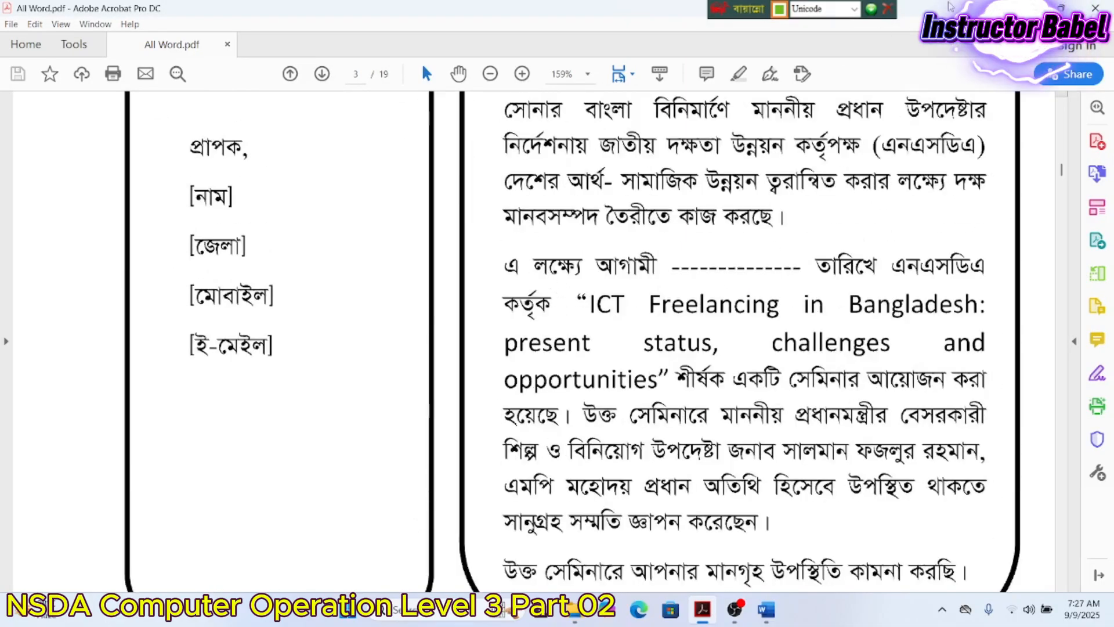
pyautogui.click(1028, 8)
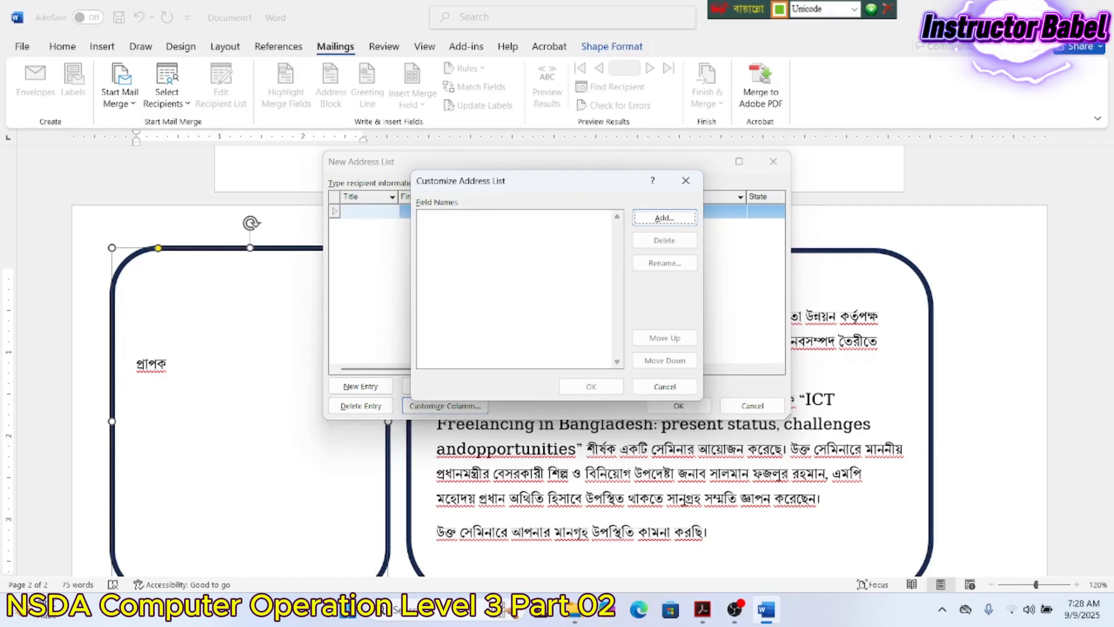
# - Add the নাম and জেলা columns to the address list
pyautogui.click(658, 219)
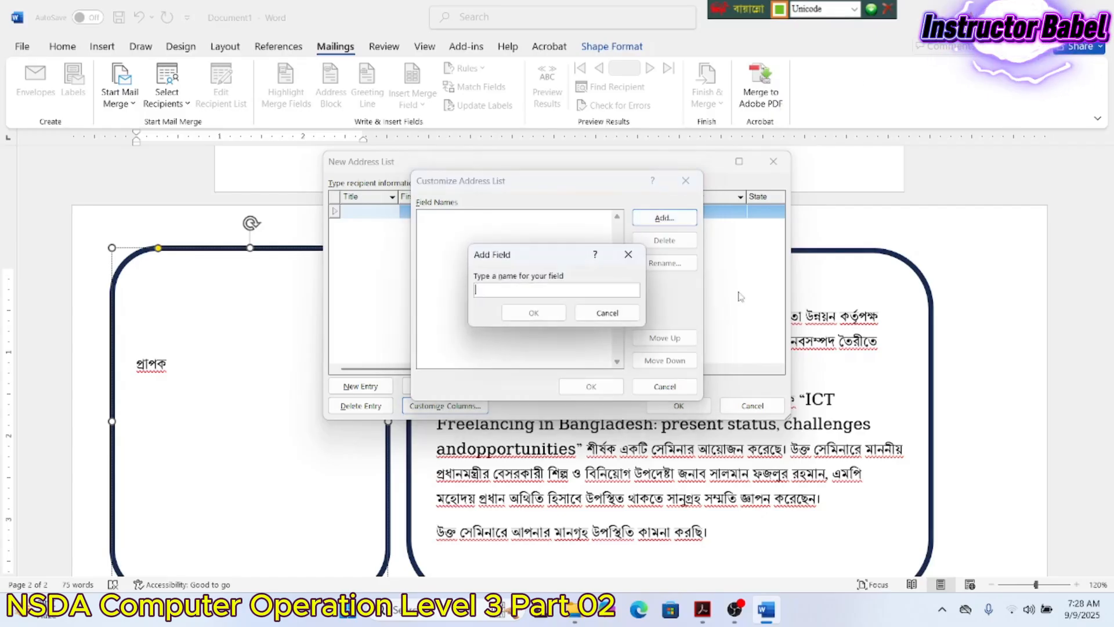
pyautogui.write('নাম')
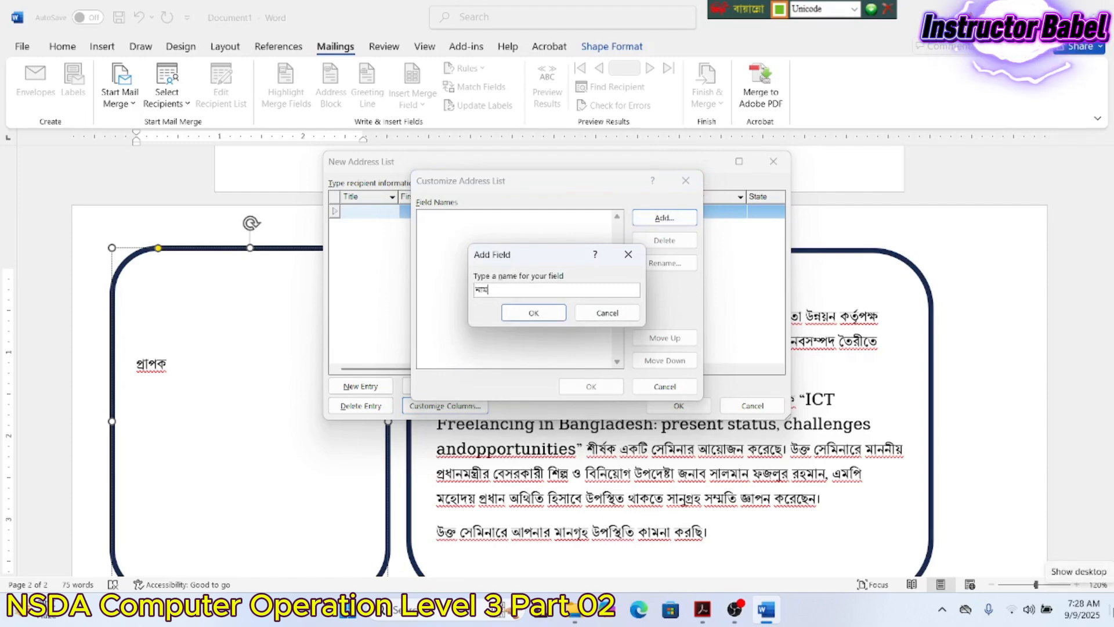
pyautogui.click(533, 314)
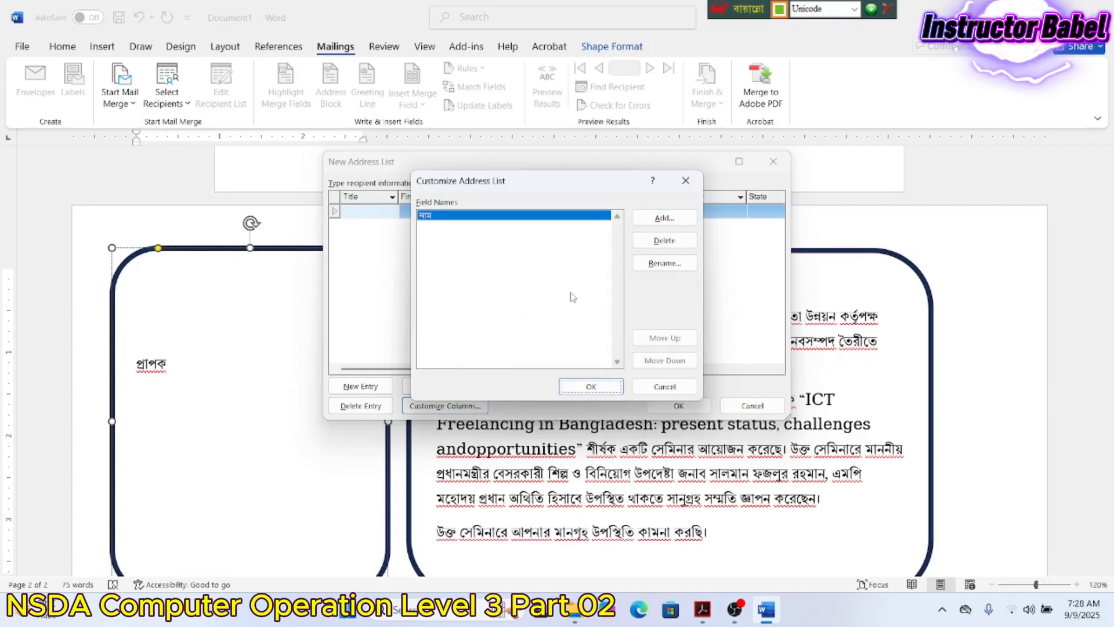
pyautogui.click(663, 227)
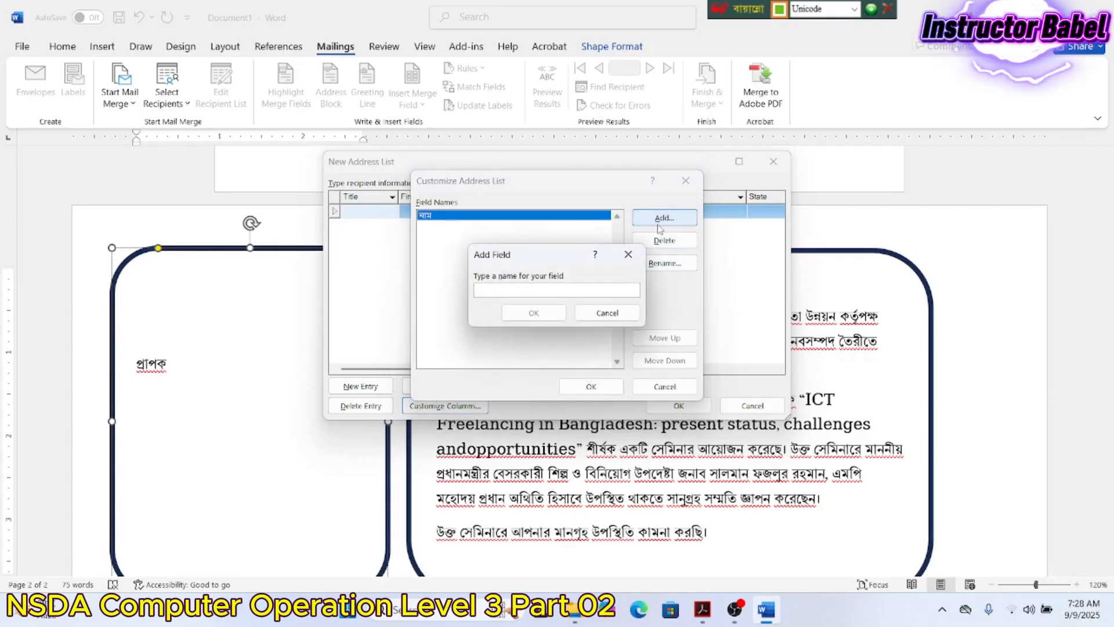
pyautogui.write('জেলা')
pyautogui.click(518, 309)
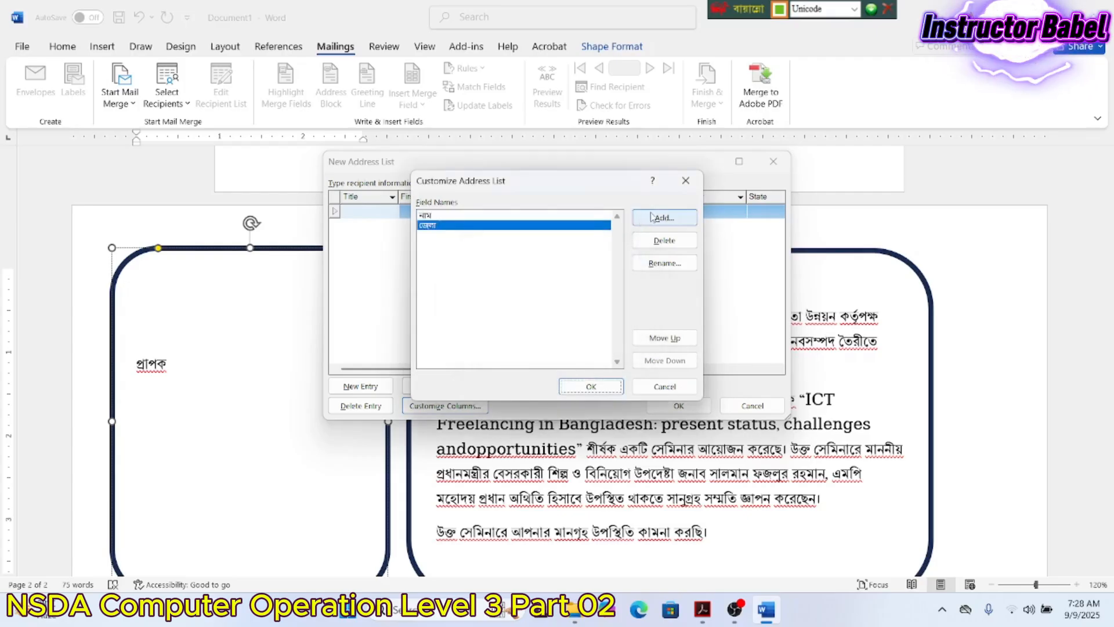
# - Add the মোবাইল and ইমেইল columns, fixing the spelling, and apply the four columns
pyautogui.click(656, 218)
pyautogui.write('মোব')
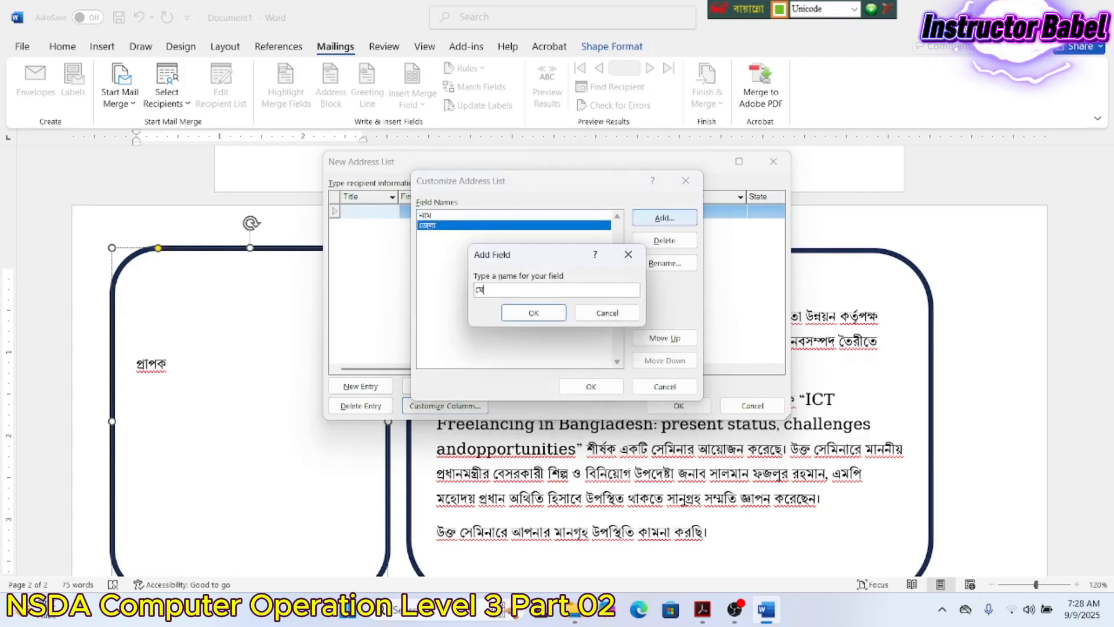
pyautogui.write('ি')
pyautogui.press('BackSpace')
pyautogui.write('াইল')
pyautogui.press('BackSpace')
pyautogui.press('BackSpace')
pyautogui.press('BackSpace')
pyautogui.write('ইল')
pyautogui.click(522, 314)
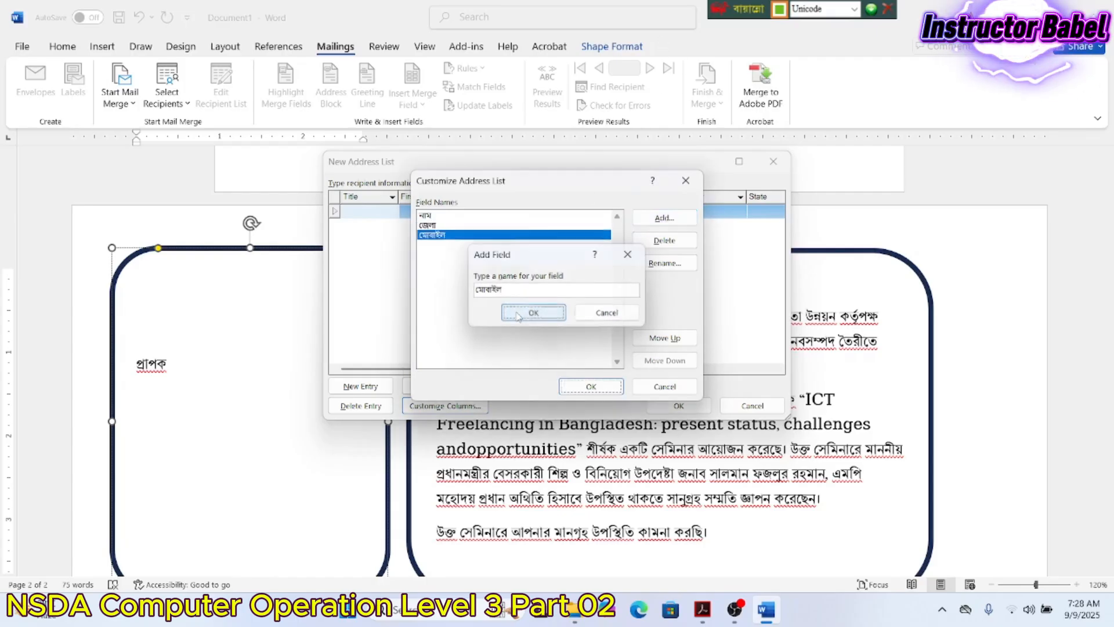
pyautogui.click(659, 224)
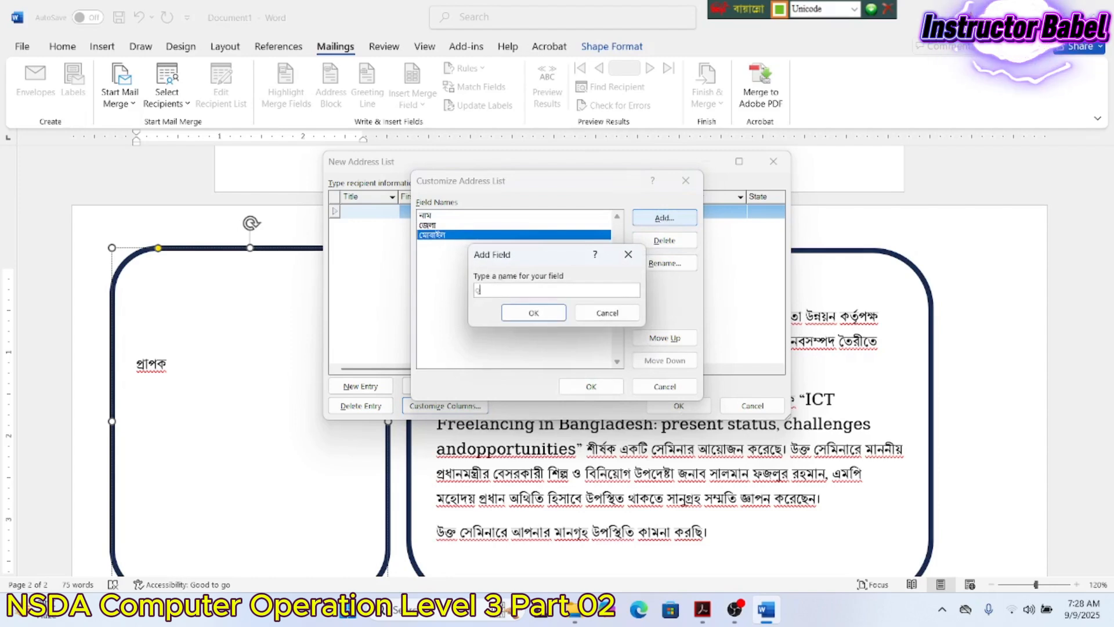
pyautogui.write('ইমেইল')
pyautogui.click(534, 312)
pyautogui.click(589, 387)
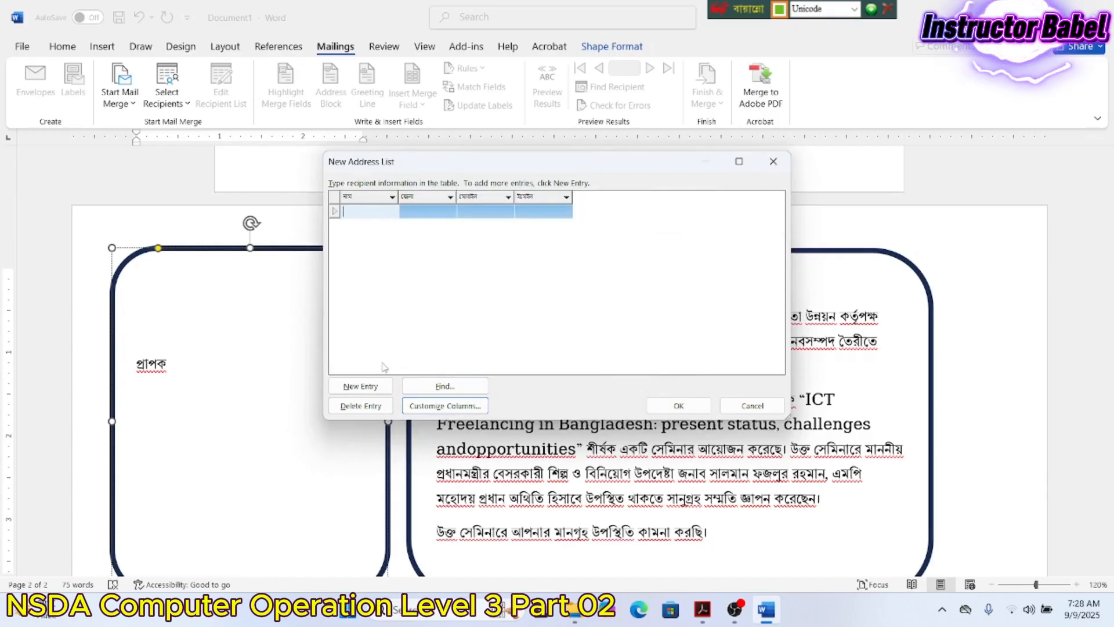
# - Enter the first recipient's name, district যশোর and mobile number, leaving e-mail blank
pyautogui.write('ম')
pyautogui.write('াজেরা')
pyautogui.press('Tab')
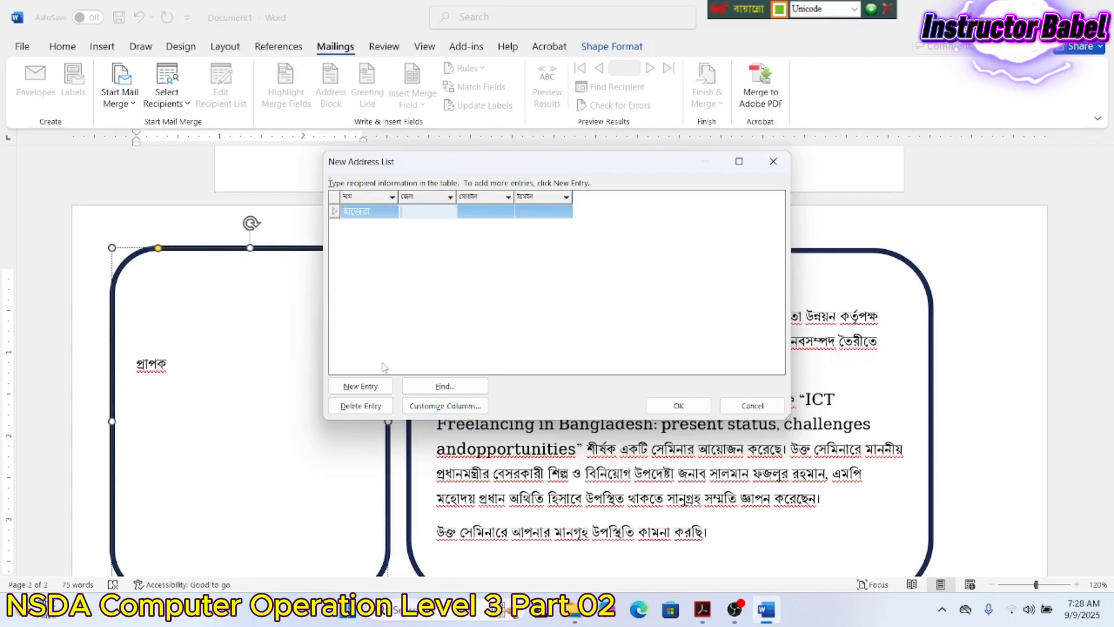
pyautogui.write('য')
pyautogui.write('শে')
pyautogui.write('ার')
pyautogui.press('Tab')
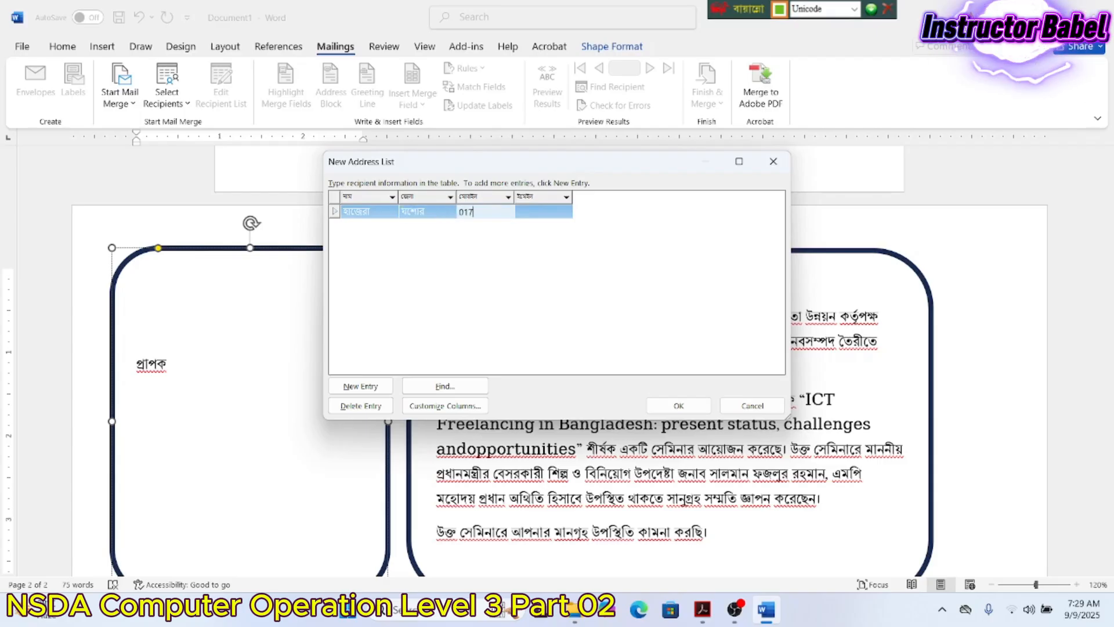
pyautogui.press('Tab')
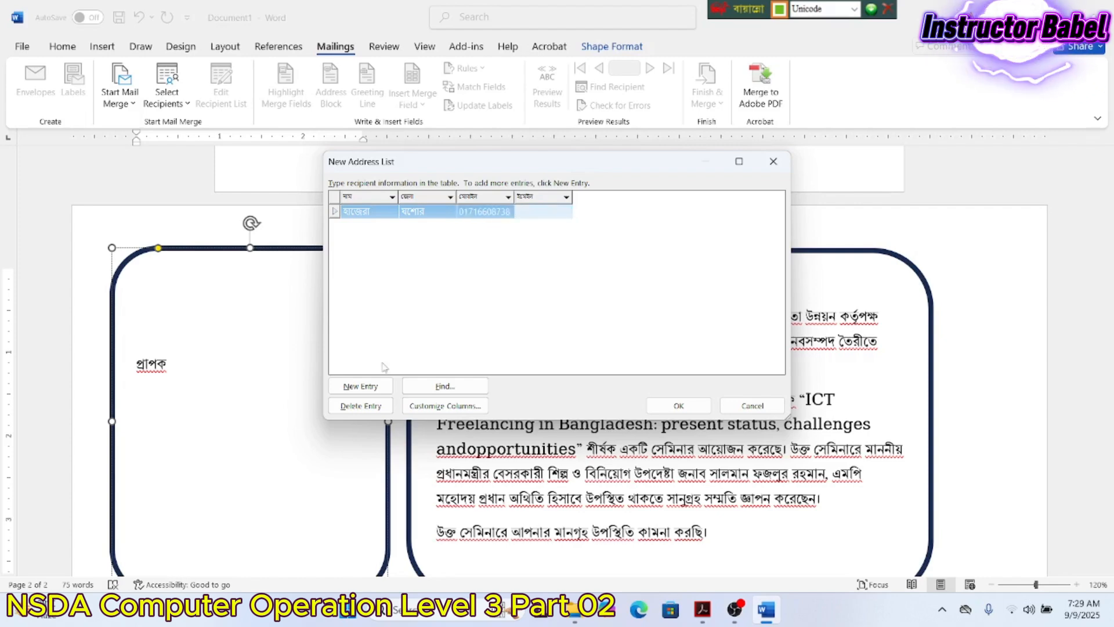
pyautogui.write('র')
pyautogui.press('BackSpace')
pyautogui.press('Tab')
pyautogui.press('Tab')
pyautogui.press('Tab')
pyautogui.press('Tab')
pyautogui.press('Tab')
pyautogui.press('Tab')
pyautogui.press('Tab')
pyautogui.press('Tab')
pyautogui.press('Tab')
pyautogui.press('Tab')
pyautogui.press('Tab')
pyautogui.press('Tab')
pyautogui.press('Tab')
pyautogui.press('Tab')
pyautogui.press('Tab')
pyautogui.press('Tab')
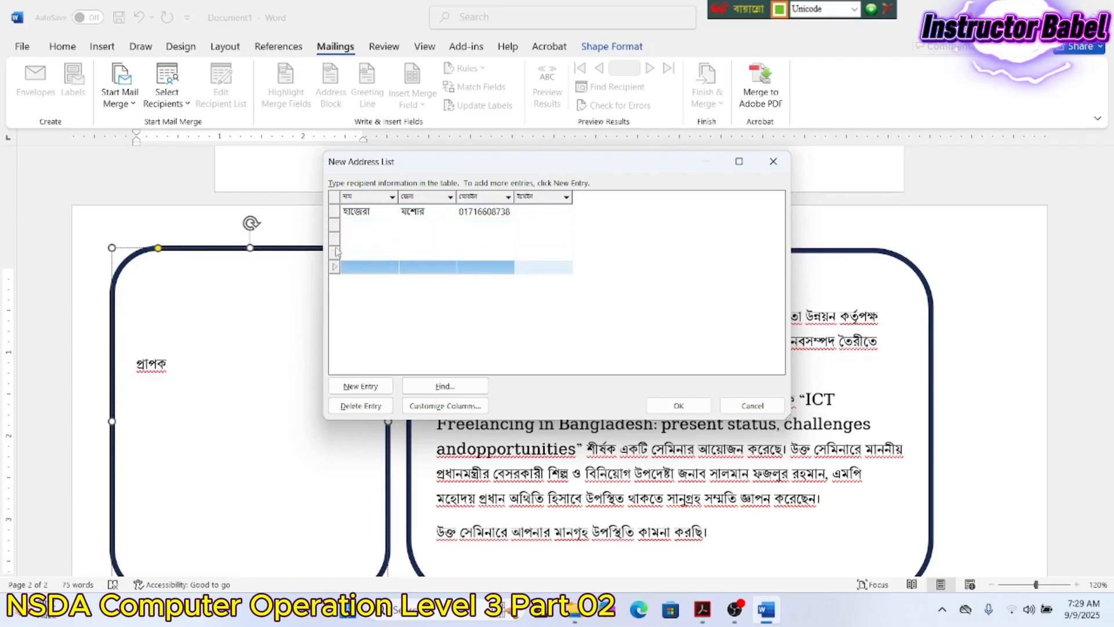
# - Enter the second recipient's name, district সাতক্ষীরা and mobile number
pyautogui.click(368, 225)
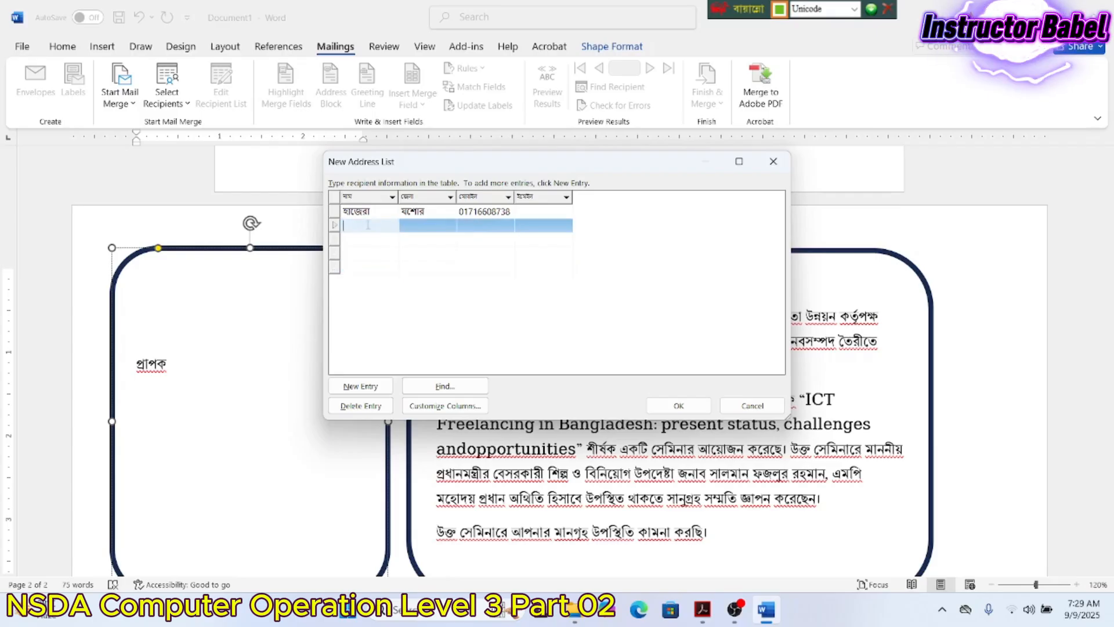
pyautogui.write('সখিনা')
pyautogui.click(368, 228)
pyautogui.press('Tab')
pyautogui.write('সাতক')
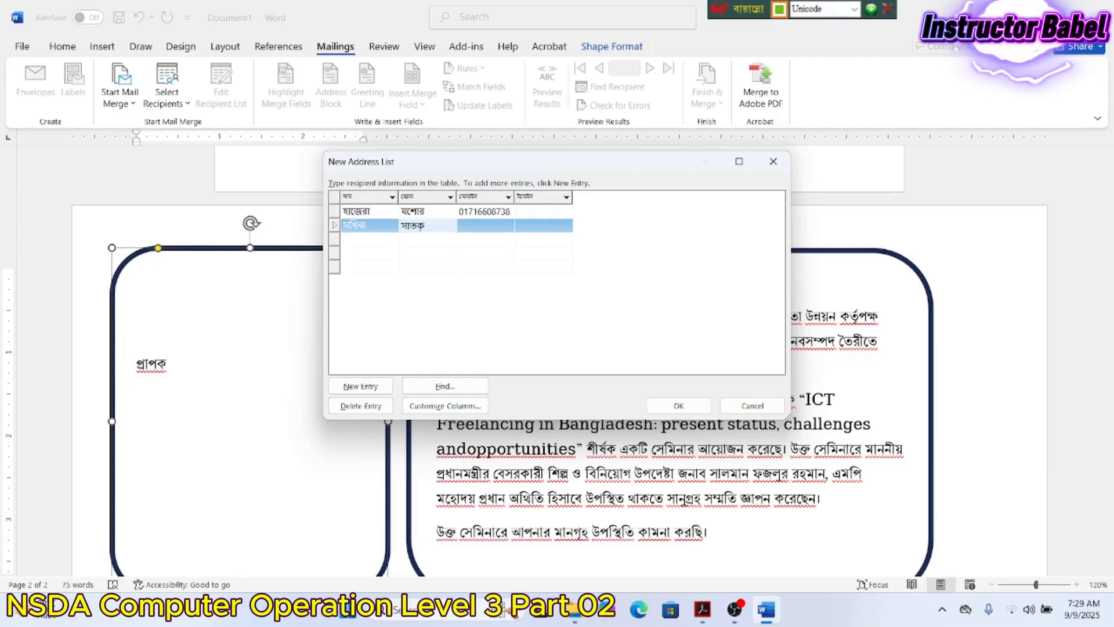
pyautogui.write('্ষীরা')
pyautogui.press('Tab')
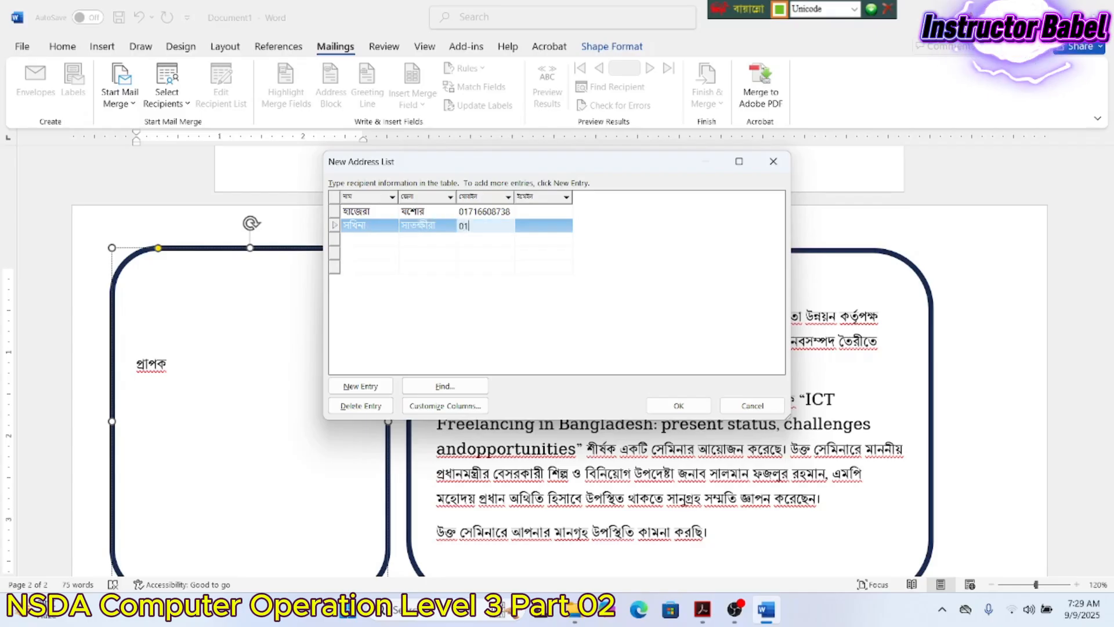
pyautogui.press('Tab')
pyautogui.press('Tab')
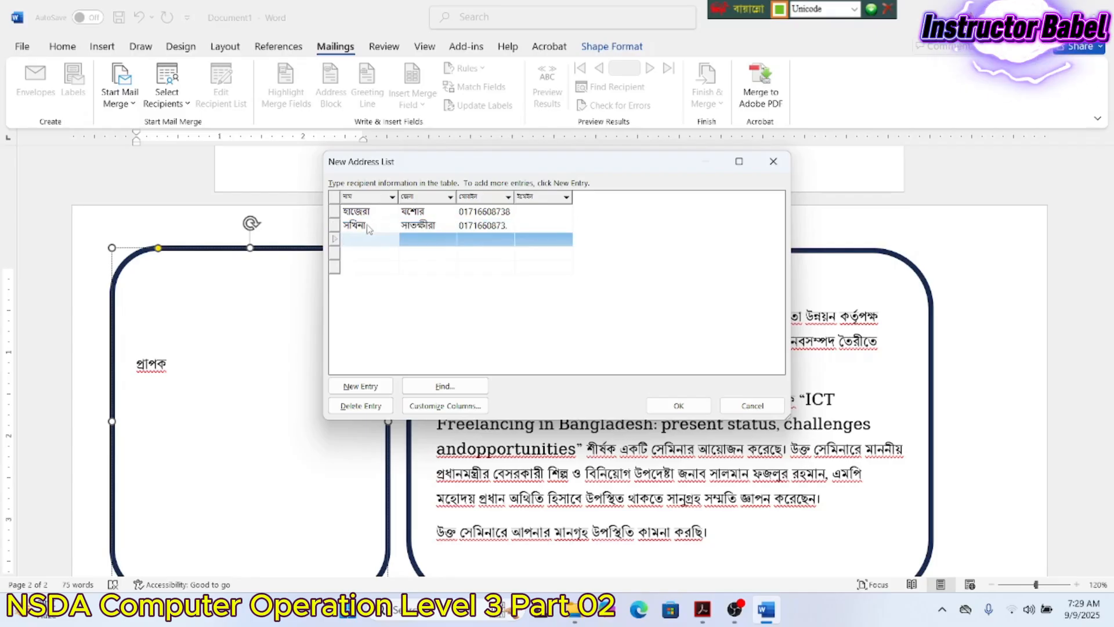
# - Enter the third recipient's name, district খুলনা and mobile number
pyautogui.write('বৃষ্টি')
pyautogui.press('Tab')
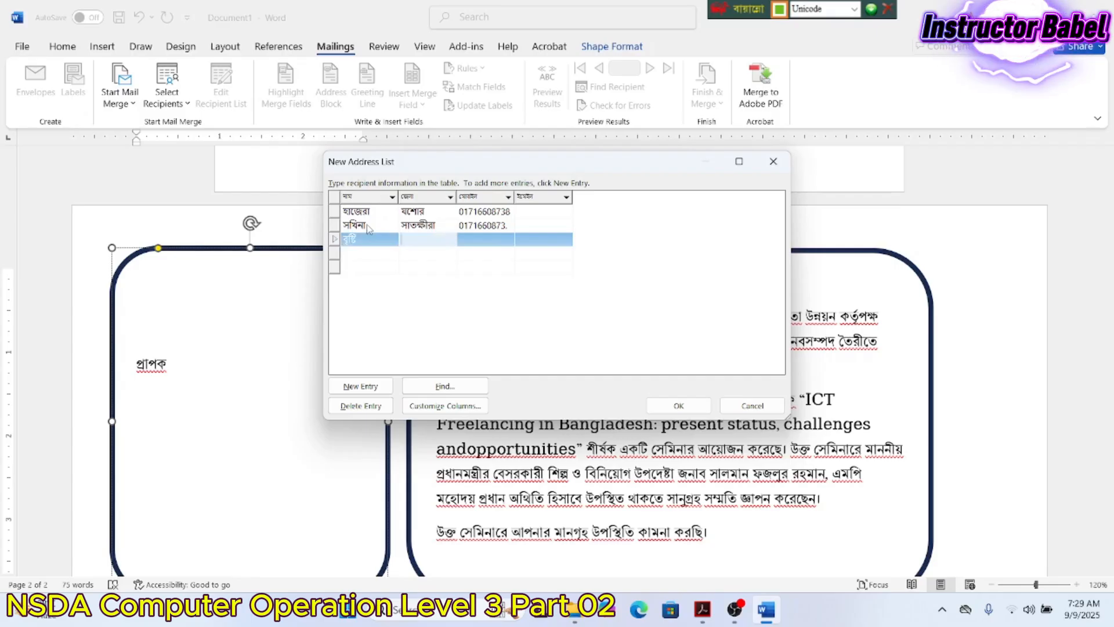
pyautogui.write('খুলনা')
pyautogui.press('Tab')
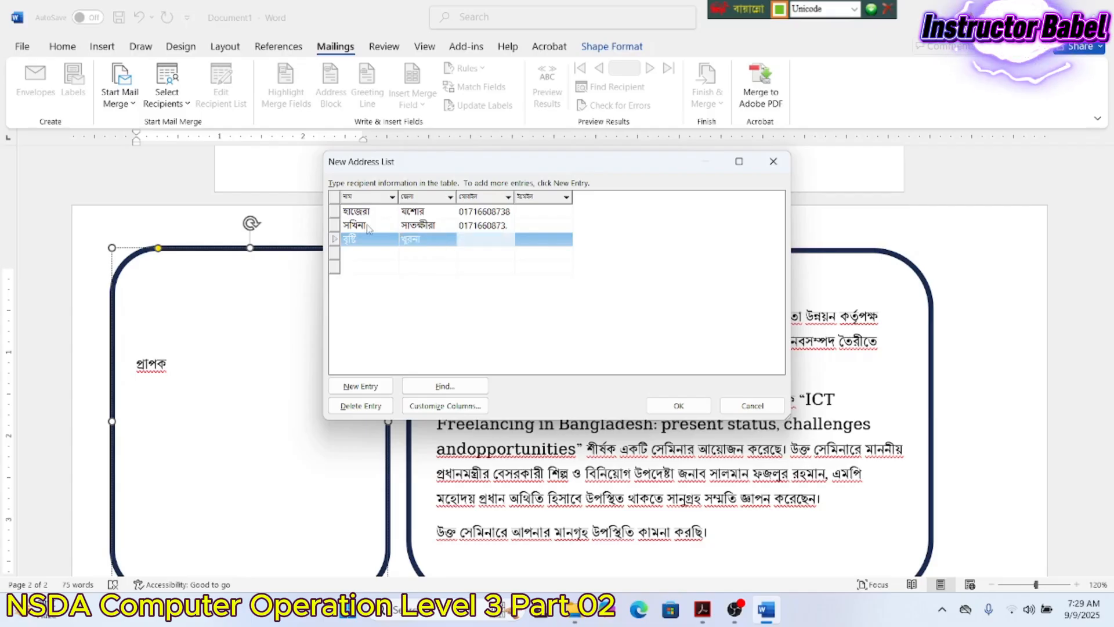
pyautogui.click(421, 239)
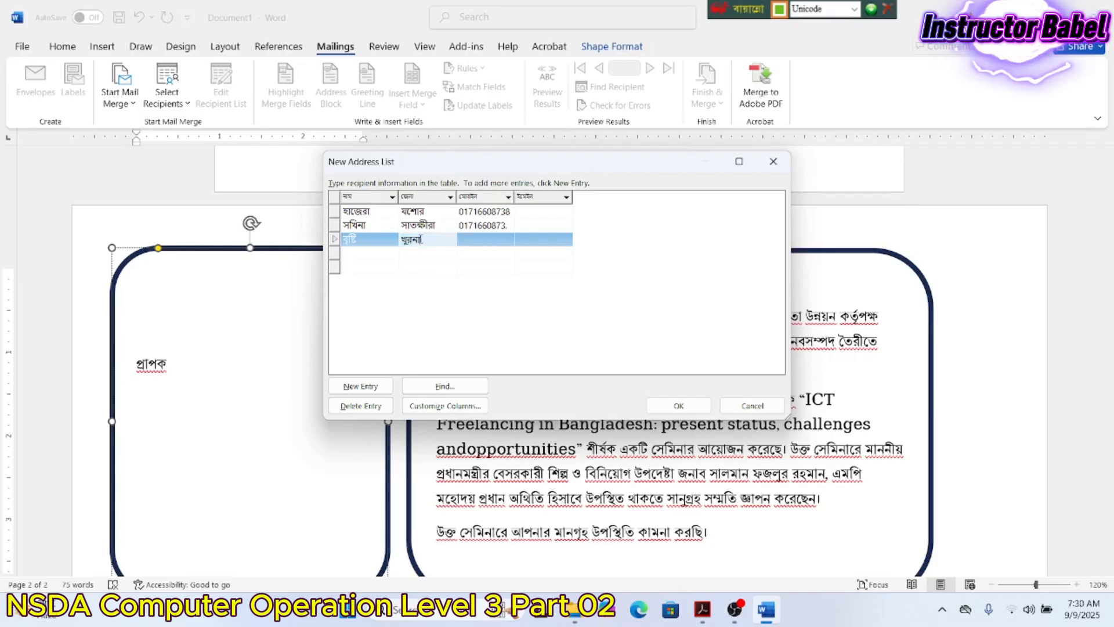
pyautogui.press('BackSpace')
pyautogui.write('ল')
pyautogui.press('Tab')
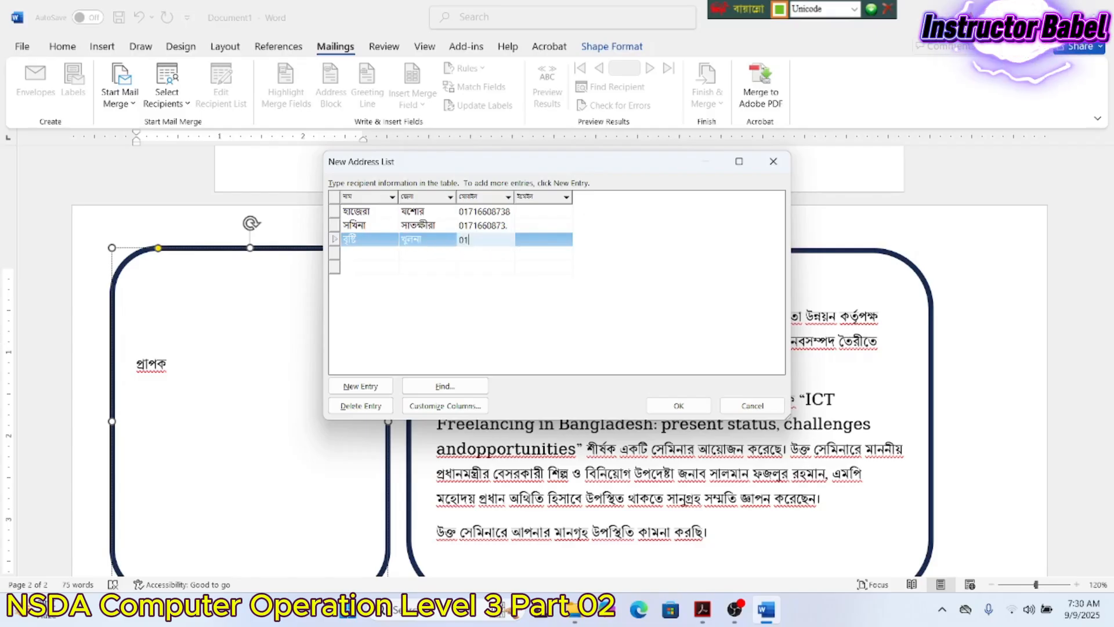
# - Correct the second recipient's mobile number by retyping its final digits
pyautogui.click(507, 226)
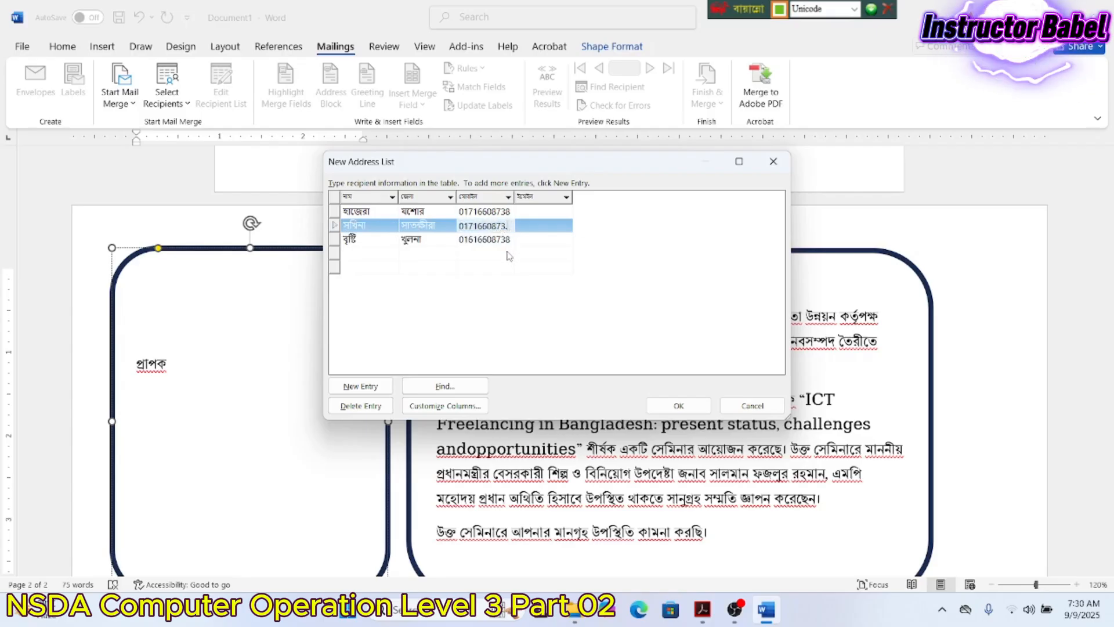
pyautogui.press('BackSpace')
pyautogui.press('BackSpace')
pyautogui.press('BackSpace')
pyautogui.press('BackSpace')
pyautogui.press('BackSpace')
pyautogui.write('00000')
# - Close the recipient list and browse to E: > NSDA Level Course > NSDA Level Course > RPL CO 28 30
pyautogui.click(665, 405)
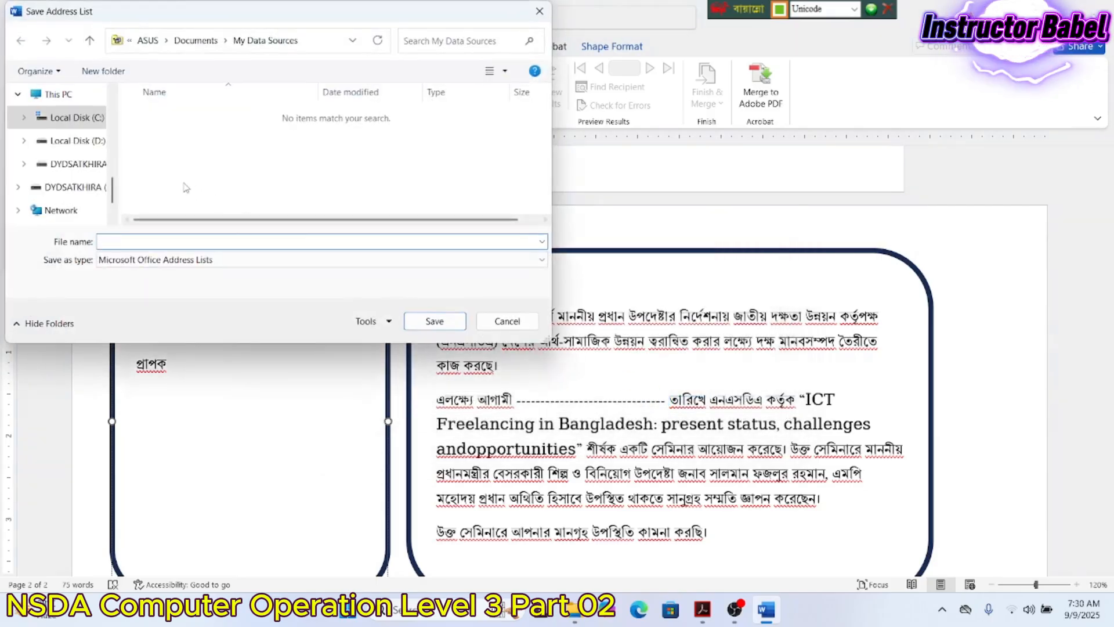
pyautogui.click(81, 186)
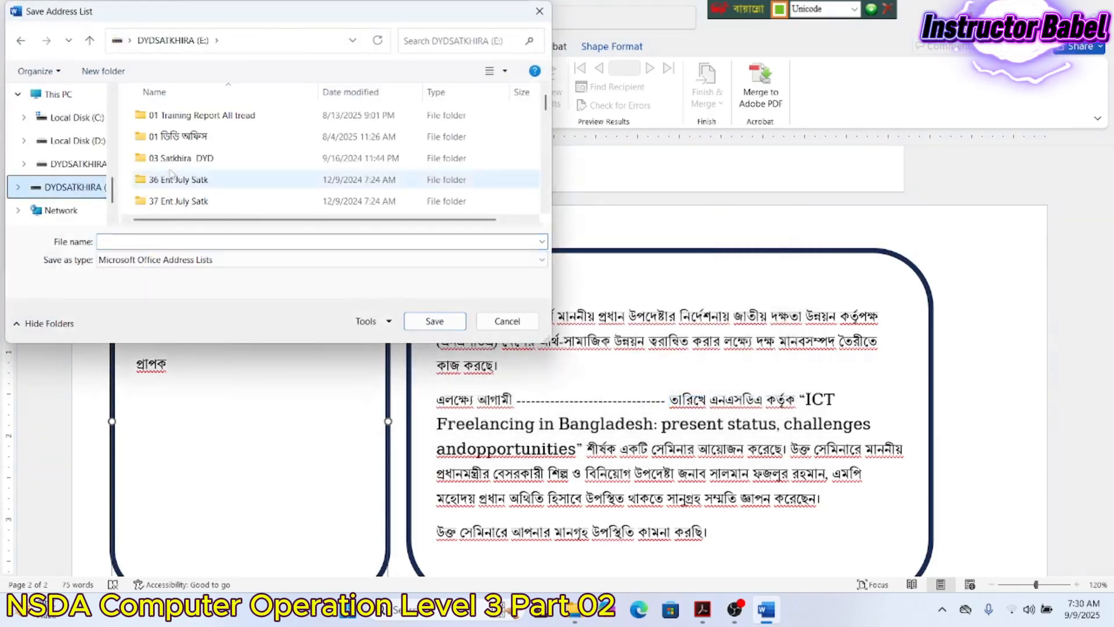
pyautogui.scroll(-3, 250, 164)
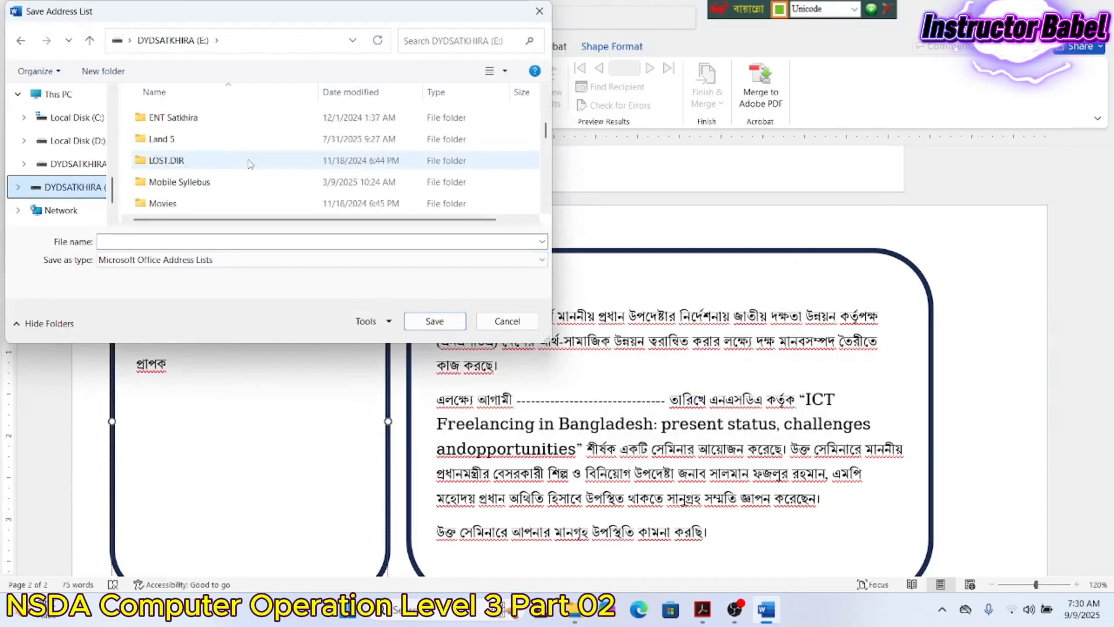
pyautogui.scroll(-1, 249, 164)
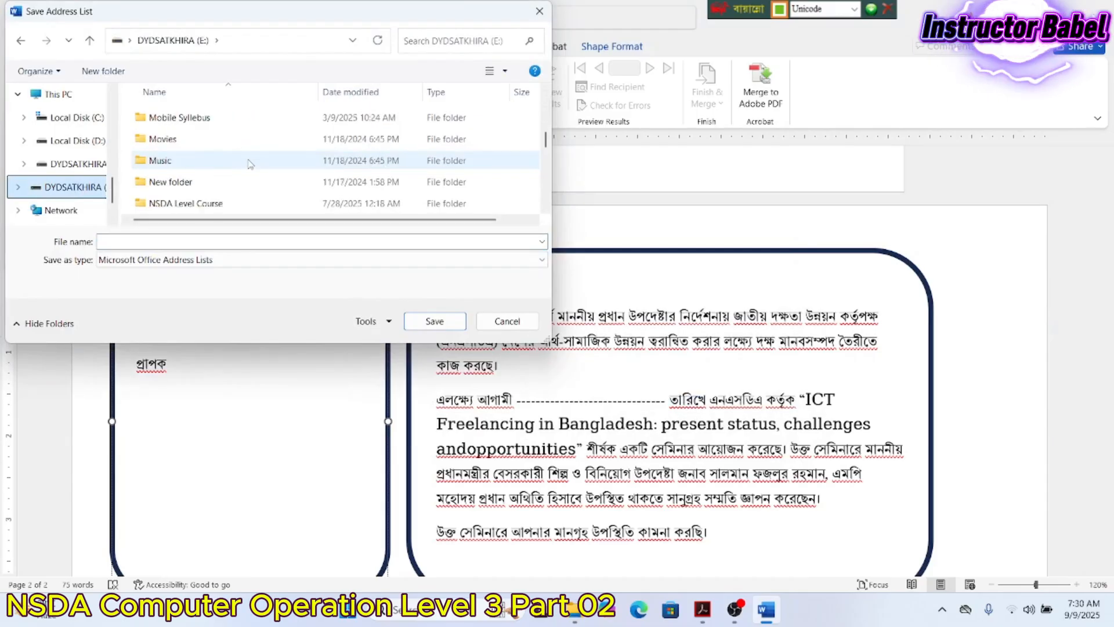
pyautogui.scroll(-1, 249, 164)
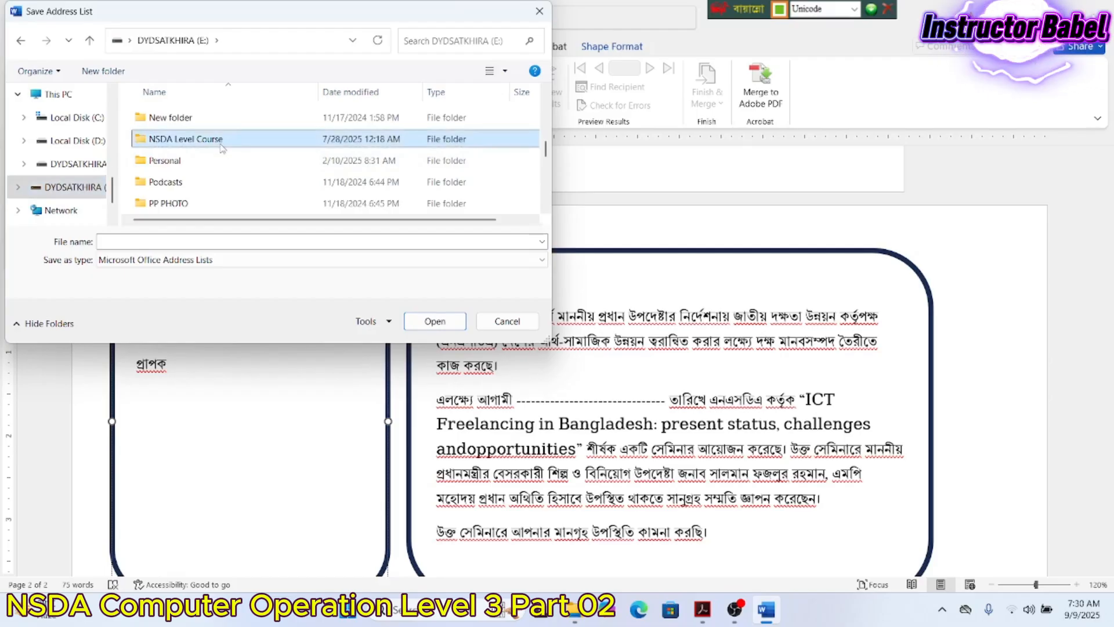
pyautogui.doubleClick(221, 145)
pyautogui.scroll(-2, 224, 154)
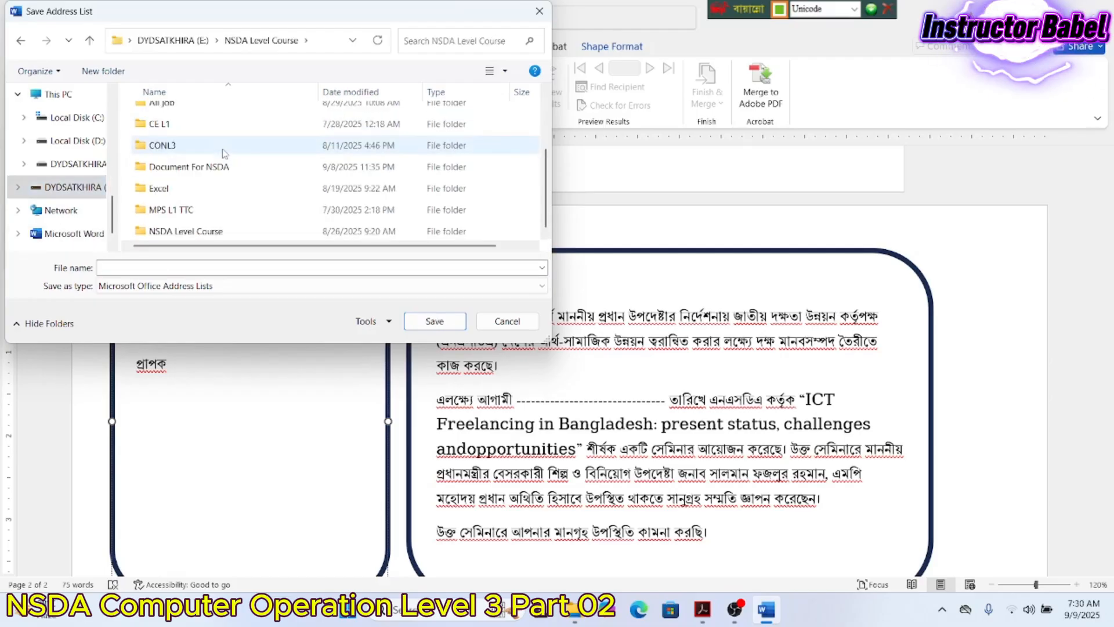
pyautogui.doubleClick(201, 232)
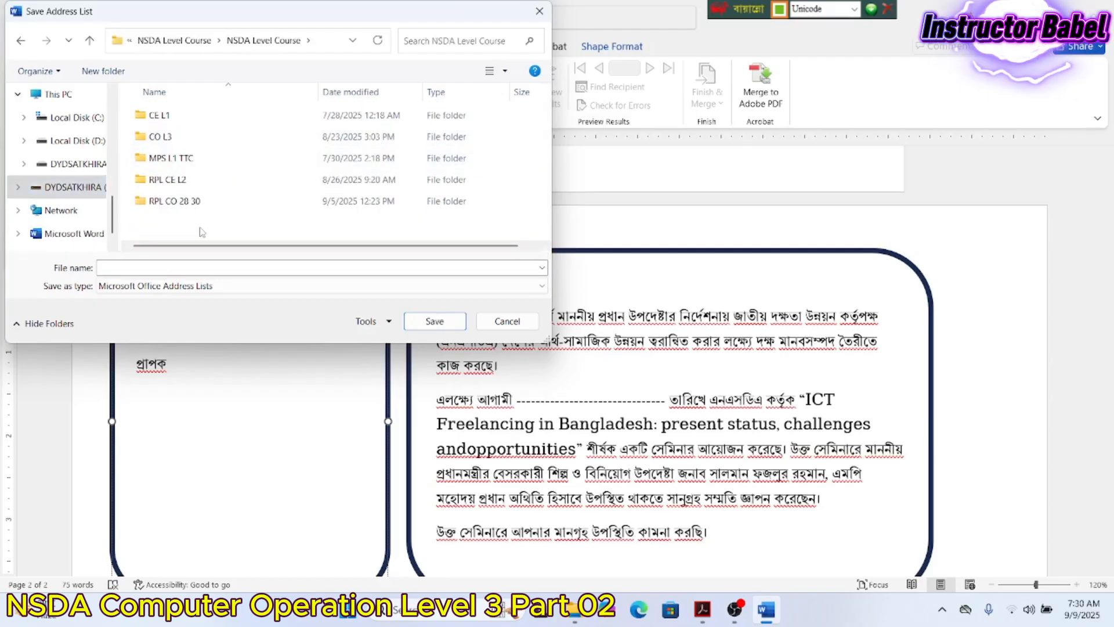
pyautogui.doubleClick(189, 201)
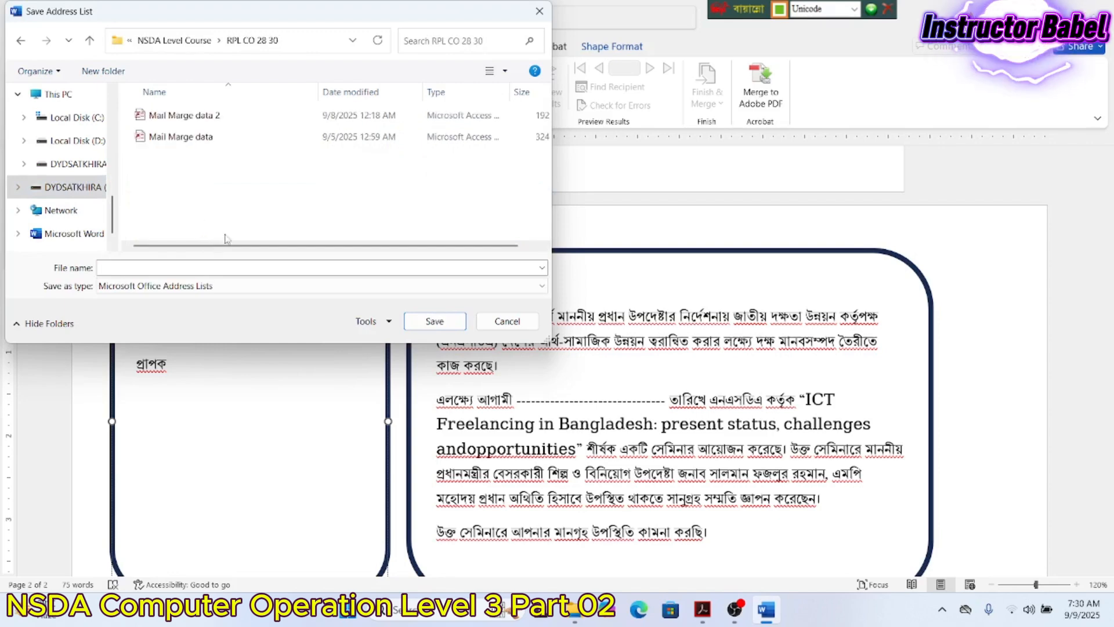
# - Give the address list a Bangla file name and save it in that folder
pyautogui.click(247, 268)
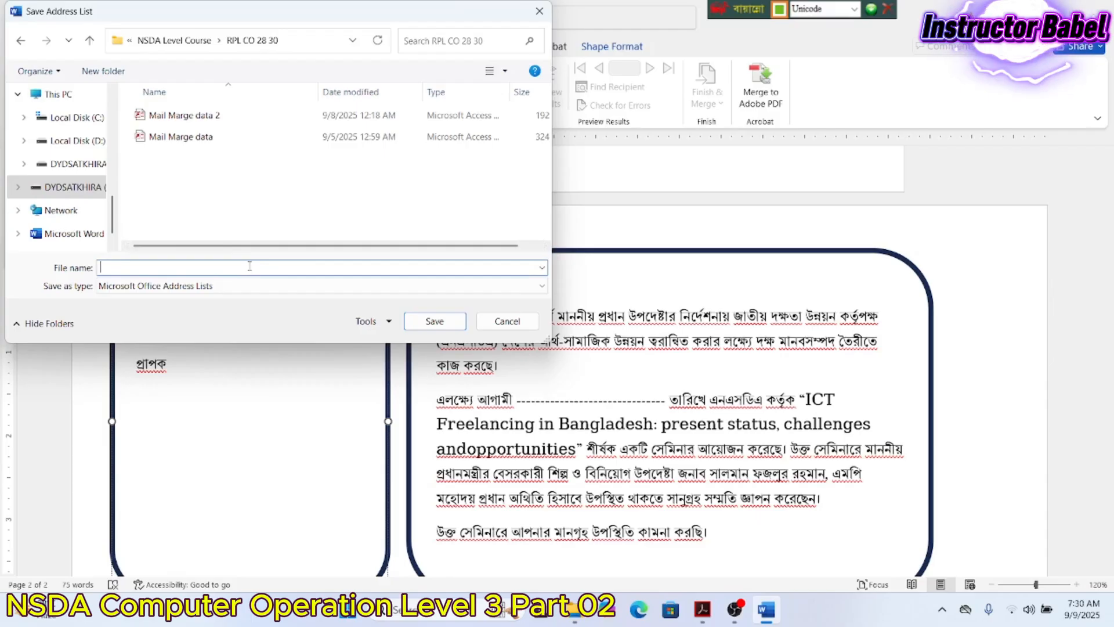
pyautogui.write('প')
pyautogui.press('BackSpace')
pyautogui.write('ন')
pyautogui.write('মি')
pyautogui.press('BackSpace')
pyautogui.press('BackSpace')
pyautogui.press('BackSpace')
pyautogui.write('মে')
pyautogui.write('ইল')
pyautogui.write(' মার্জ')
pyautogui.write(' নাম')
pyautogui.write('জে')
pyautogui.write('ণা')
pyautogui.press('BackSpace')
pyautogui.press('BackSpace')
pyautogui.write('লা মোব')
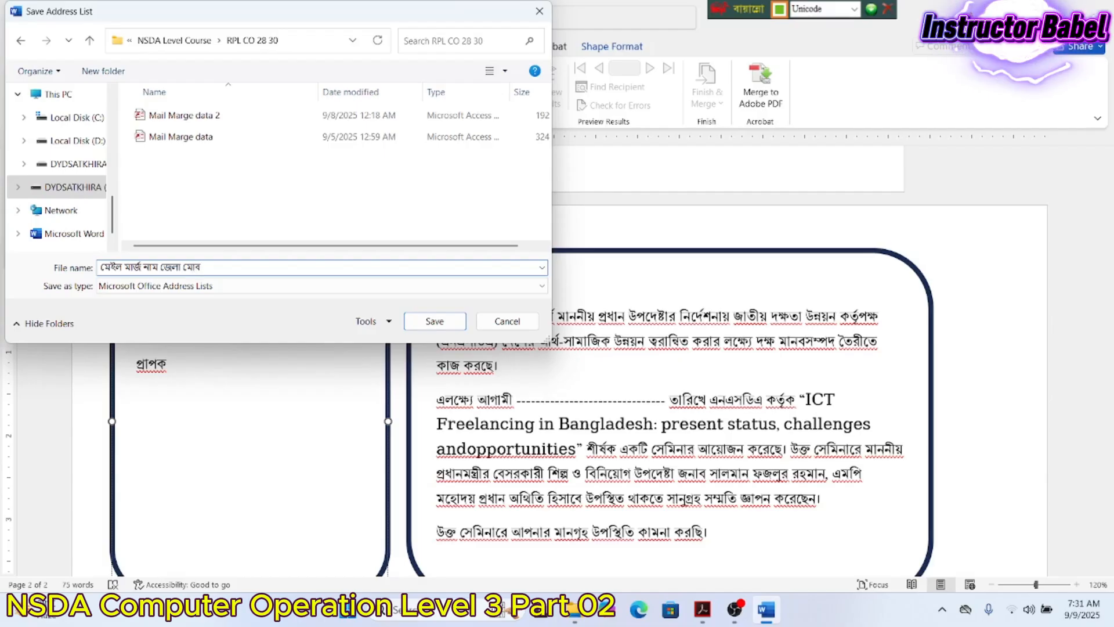
pyautogui.write('ি')
pyautogui.press('BackSpace')
pyautogui.write('ি')
pyautogui.press('BackSpace')
pyautogui.write('িই')
pyautogui.press('BackSpace')
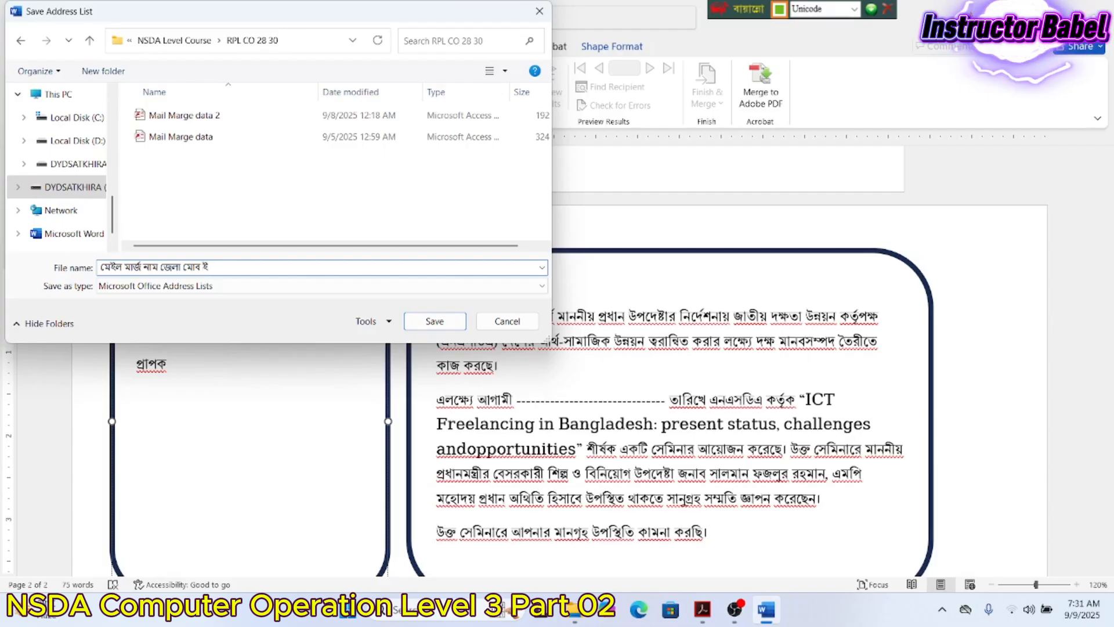
pyautogui.click(434, 321)
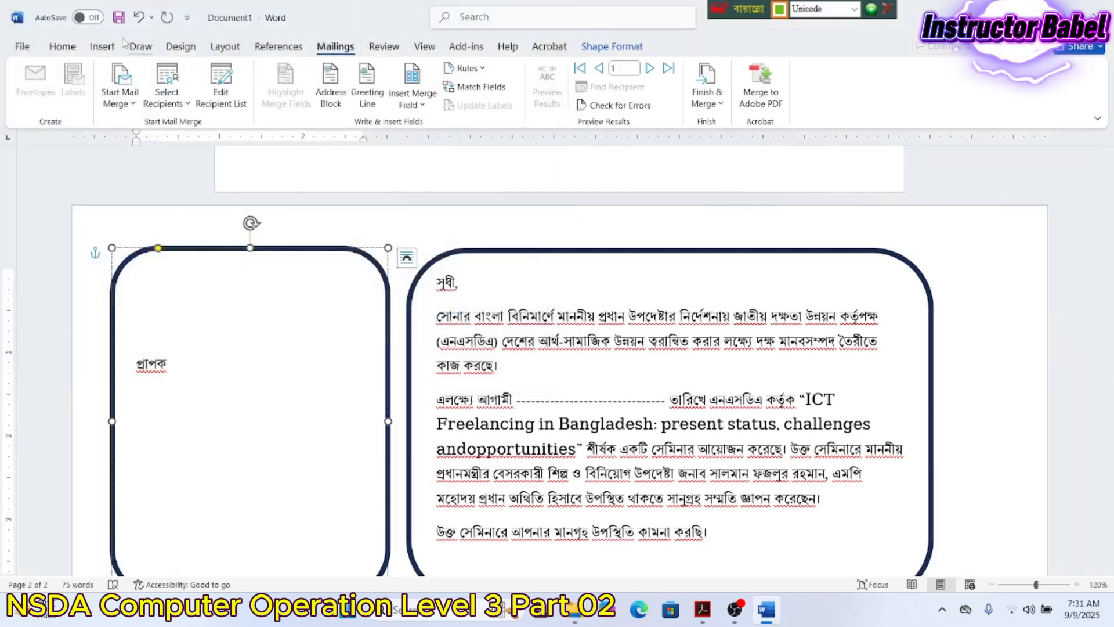
# - Start saving the letter and browse to the RPL CO 28 30 folder on drive E
pyautogui.hotkey('ctrl', 's')
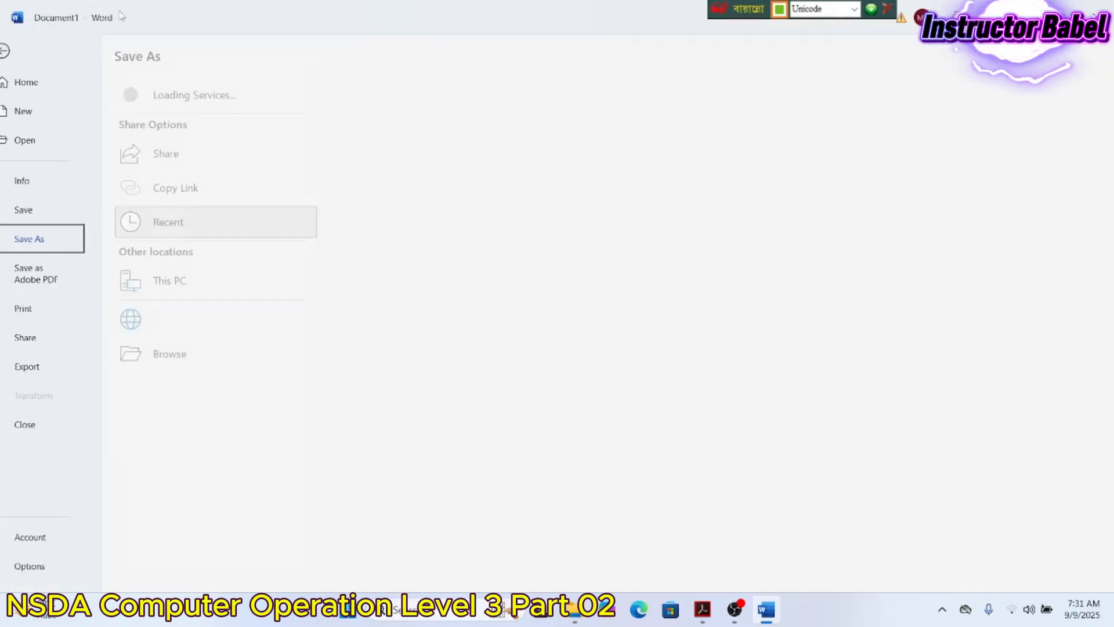
pyautogui.click(203, 354)
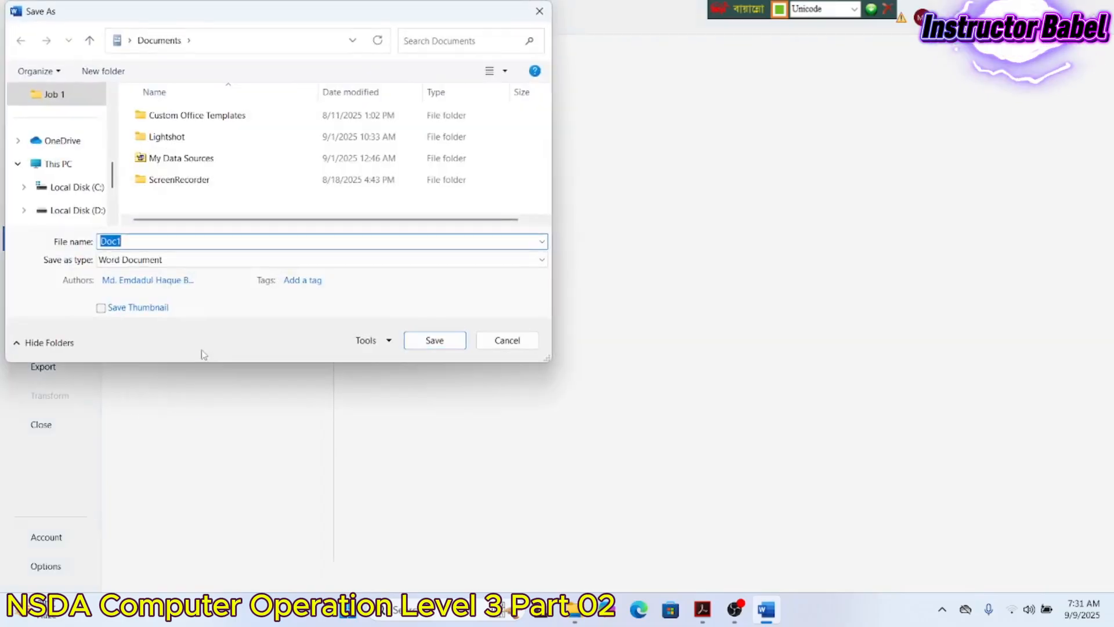
pyautogui.scroll(-1, 83, 198)
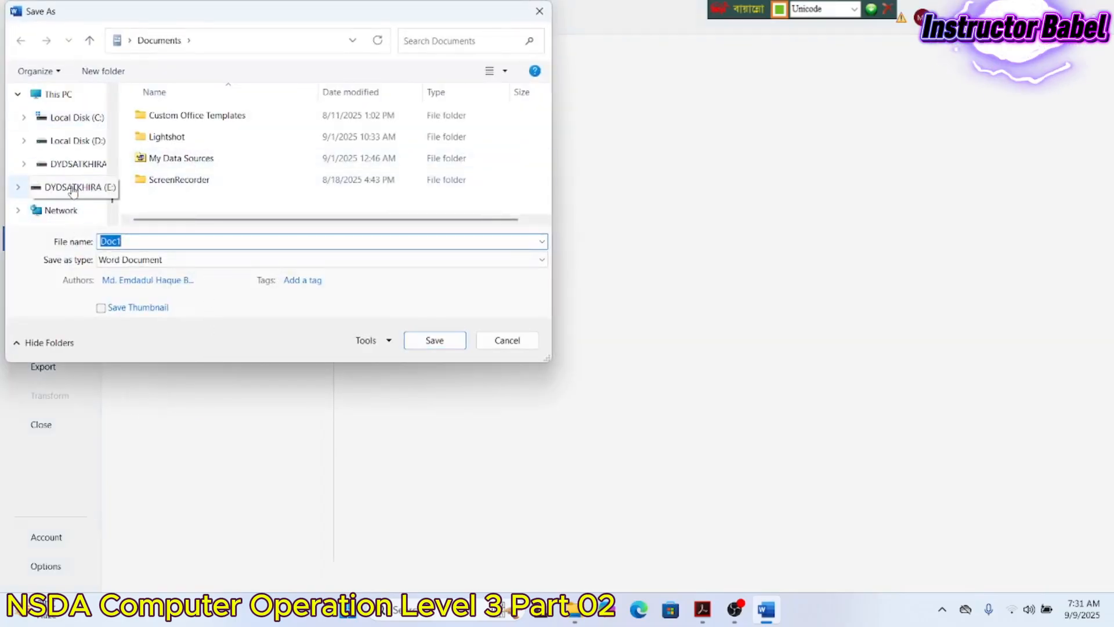
pyautogui.click(73, 184)
pyautogui.scroll(-5, 258, 152)
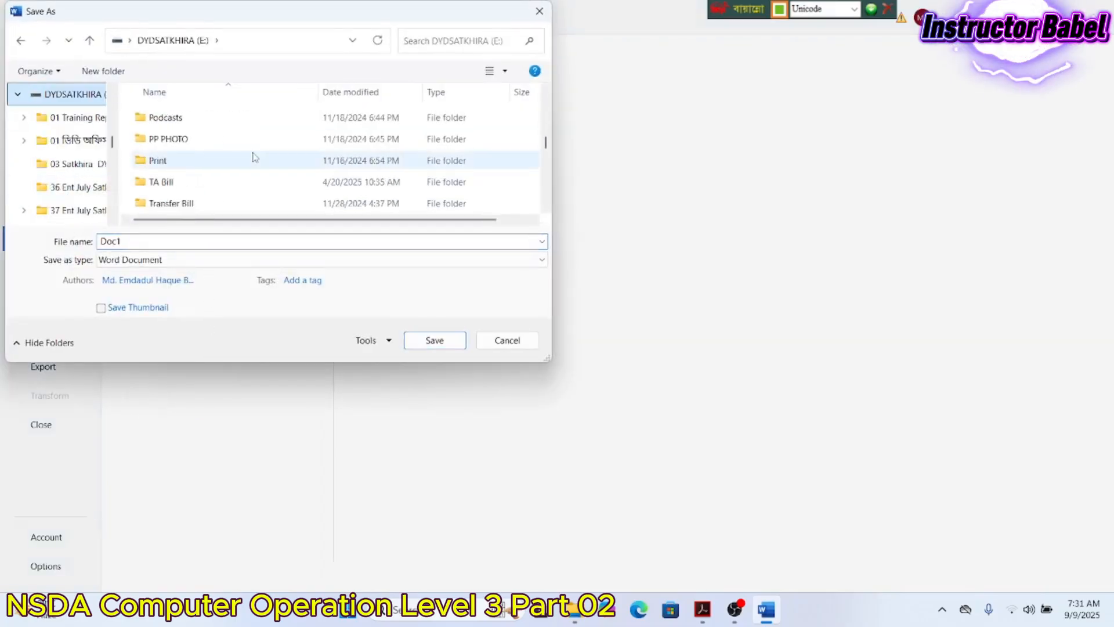
pyautogui.scroll(1, 229, 151)
pyautogui.doubleClick(220, 138)
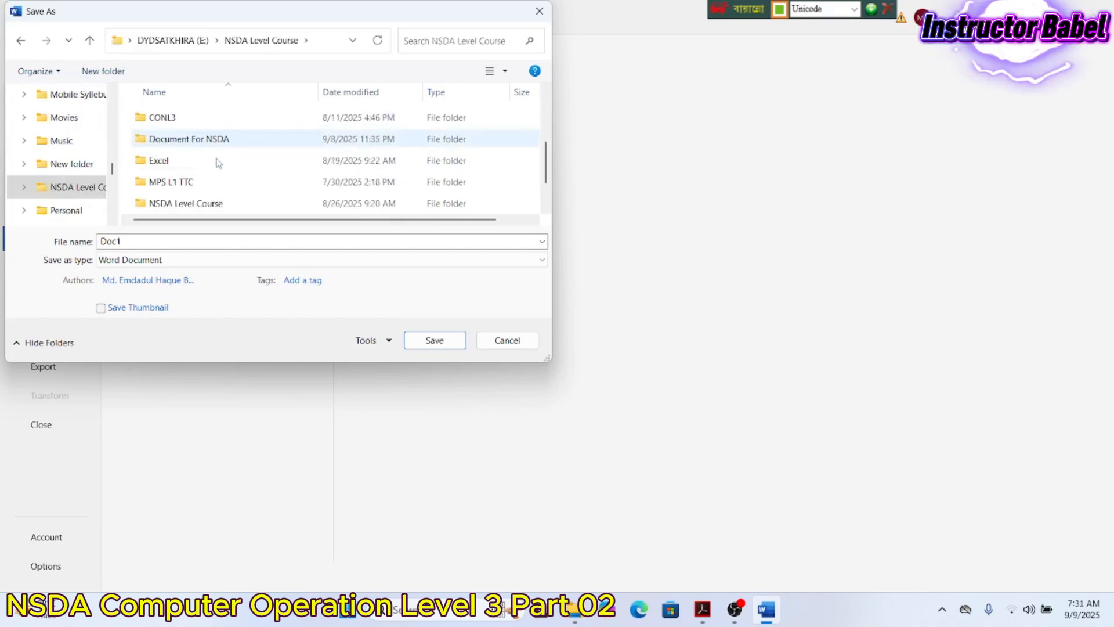
pyautogui.doubleClick(213, 204)
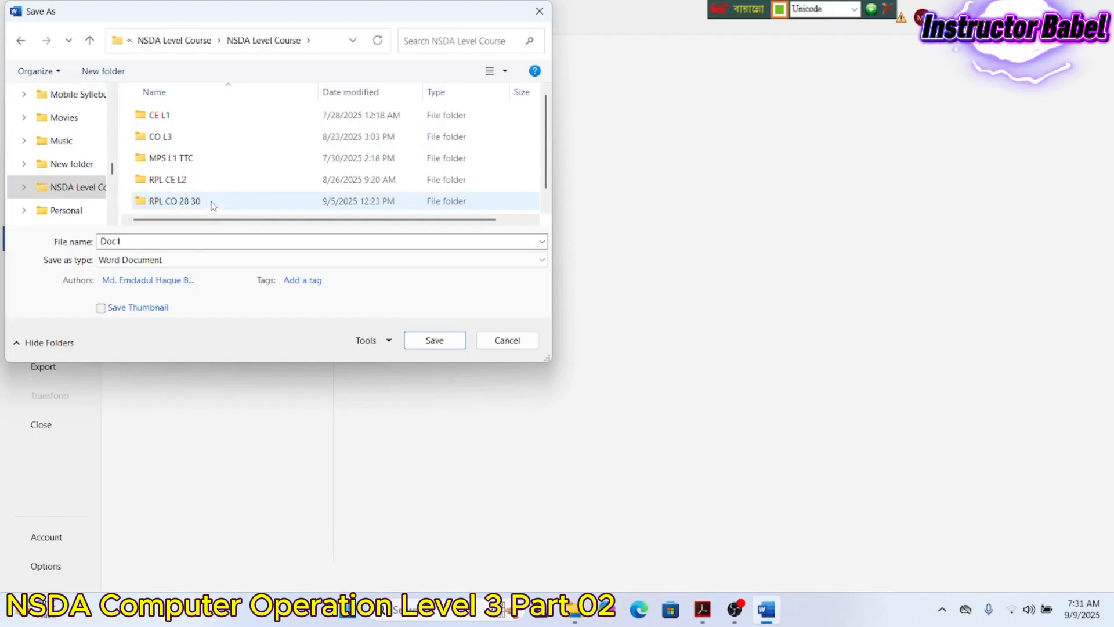
pyautogui.doubleClick(212, 204)
pyautogui.scroll(-1, 212, 204)
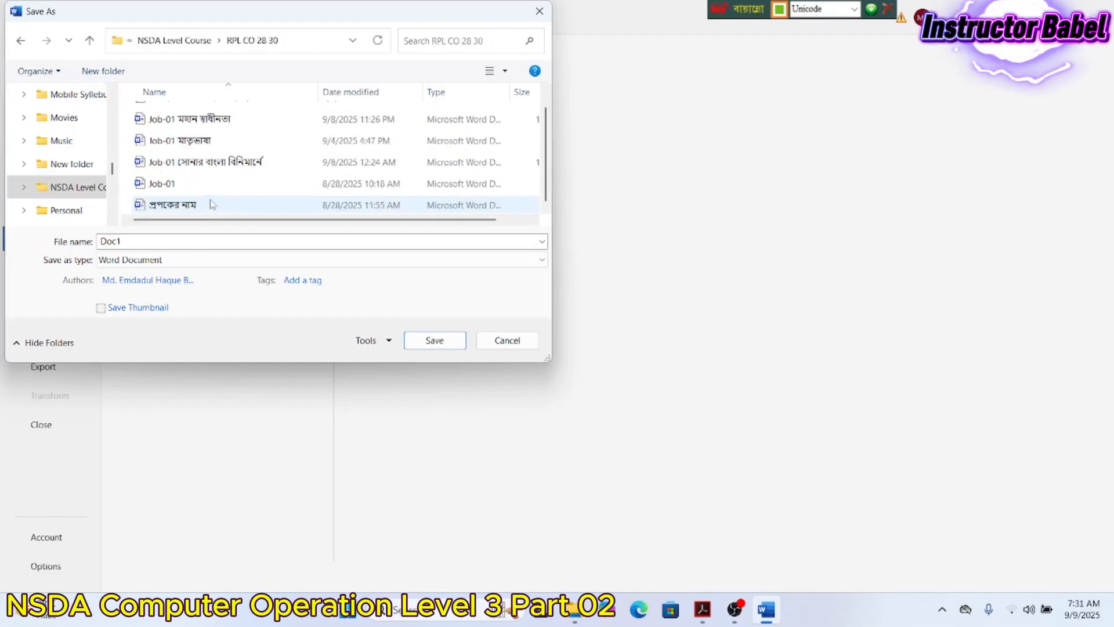
pyautogui.scroll(1, 212, 205)
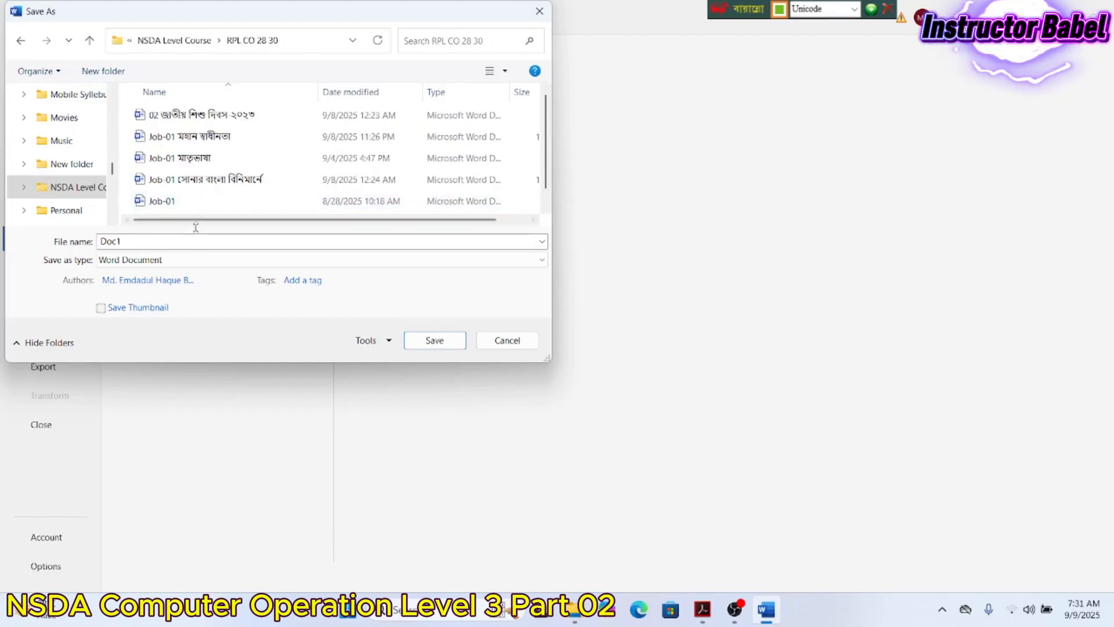
# - Replace Doc1 with the English file name 'Job 01 a part 2' and save the document
pyautogui.doubleClick(194, 240)
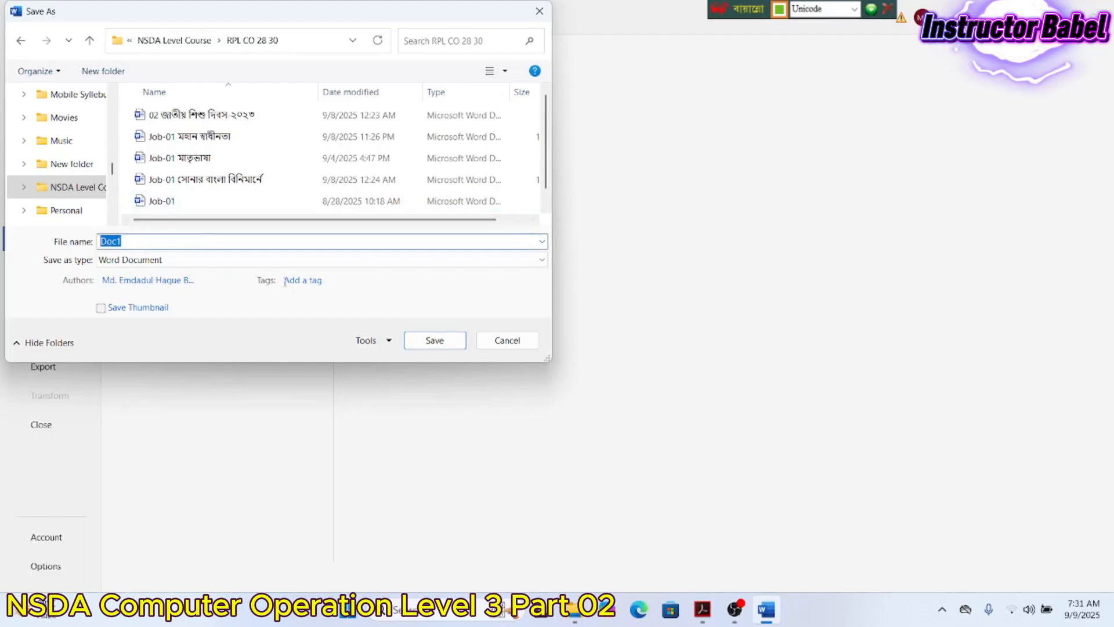
pyautogui.write('খগ')
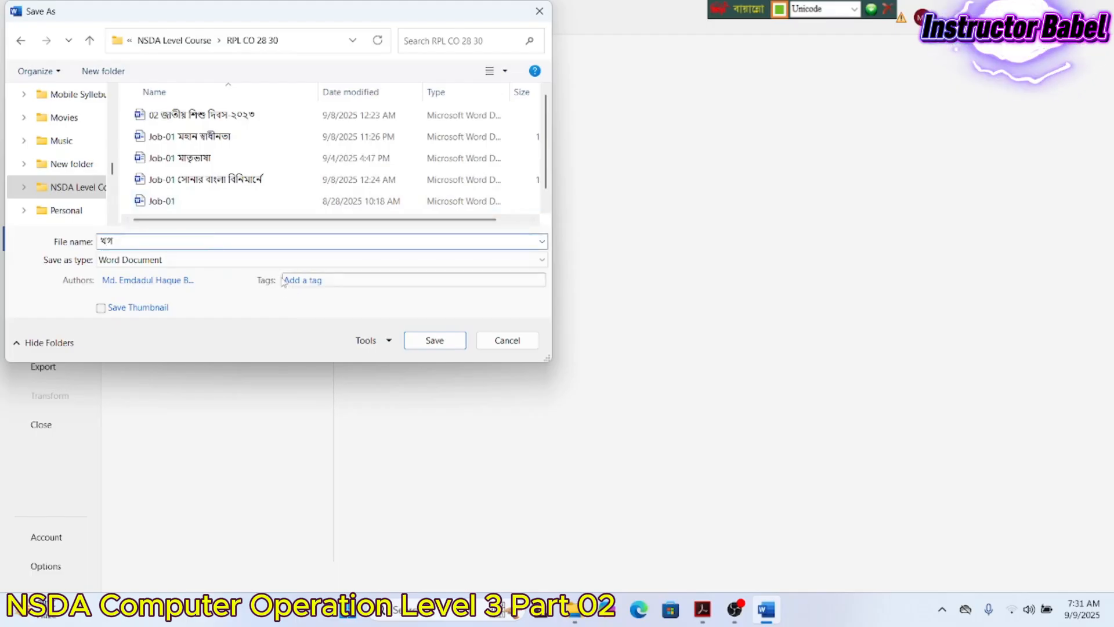
pyautogui.press('BackSpace')
pyautogui.press('BackSpace')
pyautogui.press('BackSpace')
pyautogui.hotkey('ctrl', 'alt', 'b')
pyautogui.write('Job')
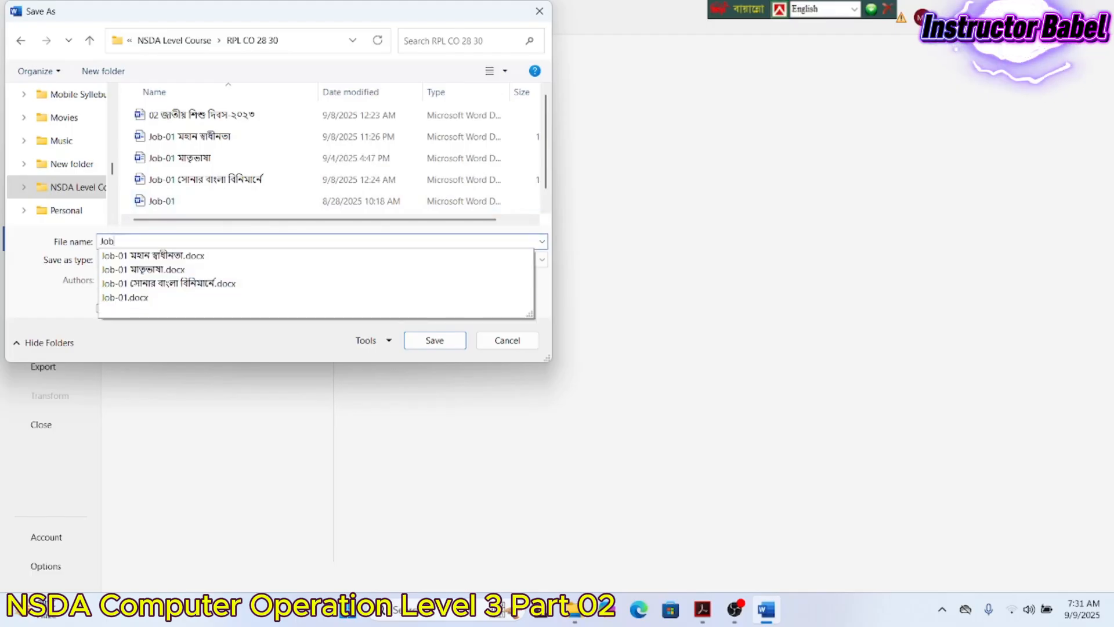
pyautogui.write(' 01')
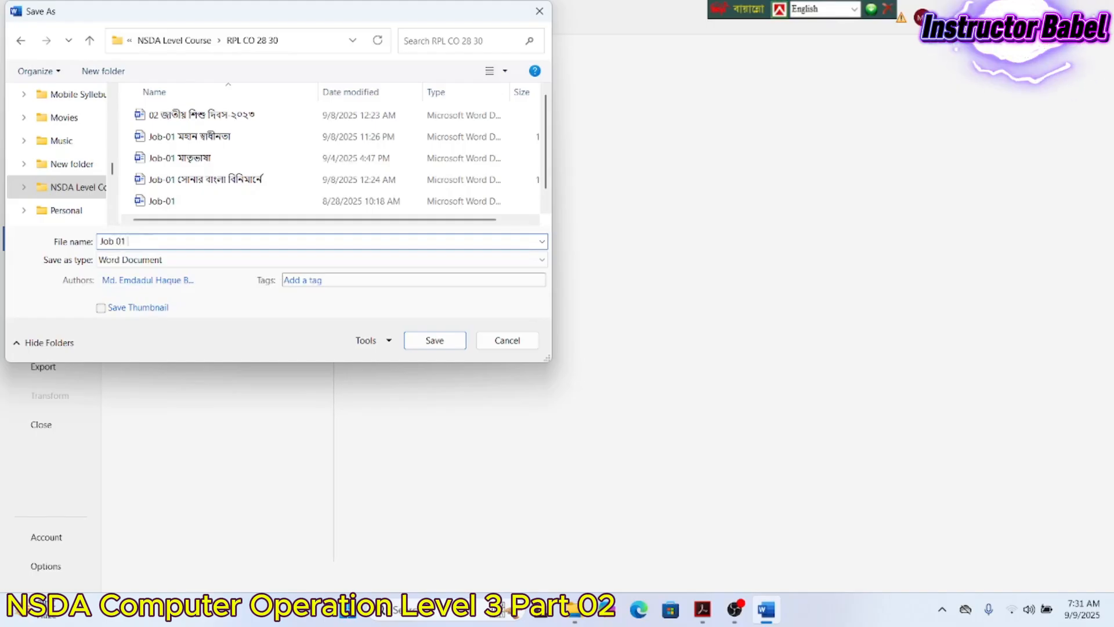
pyautogui.write(' a')
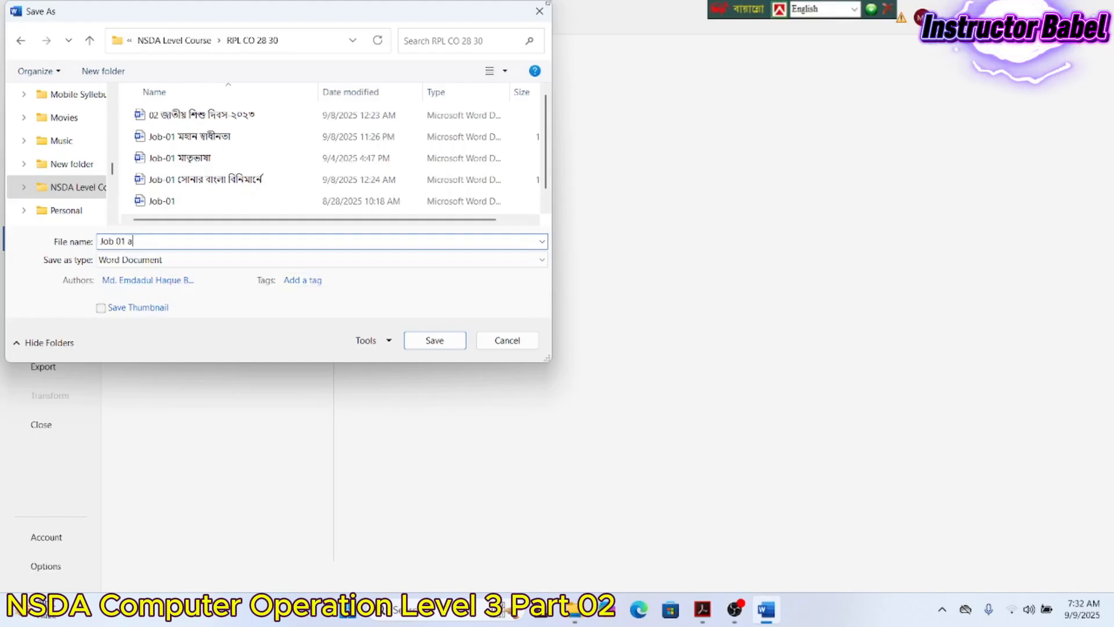
pyautogui.write(' 2')
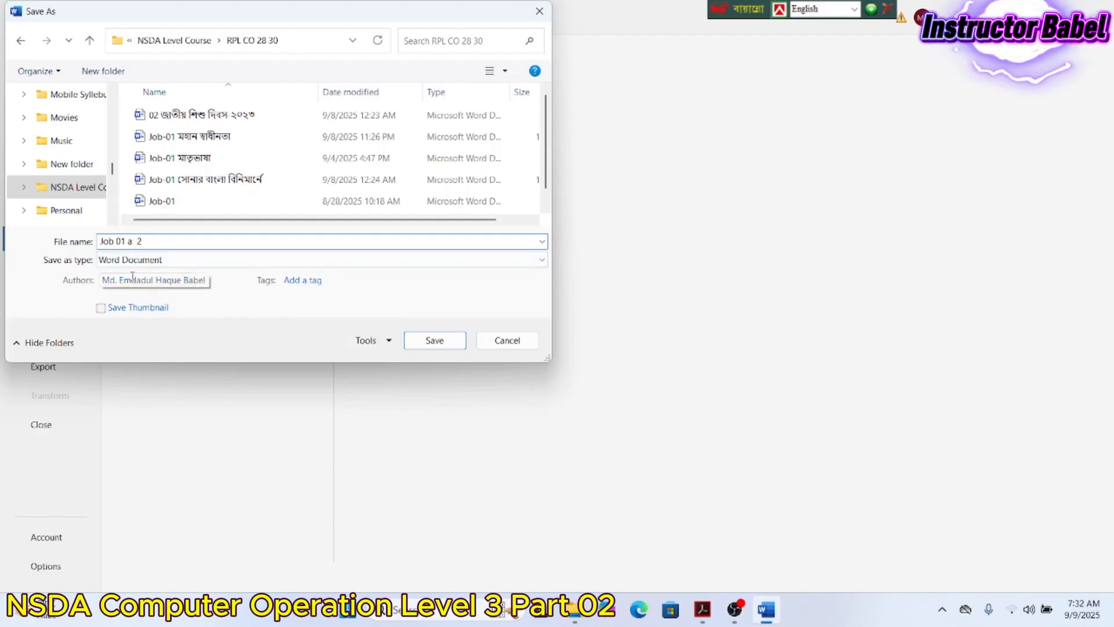
pyautogui.write('part')
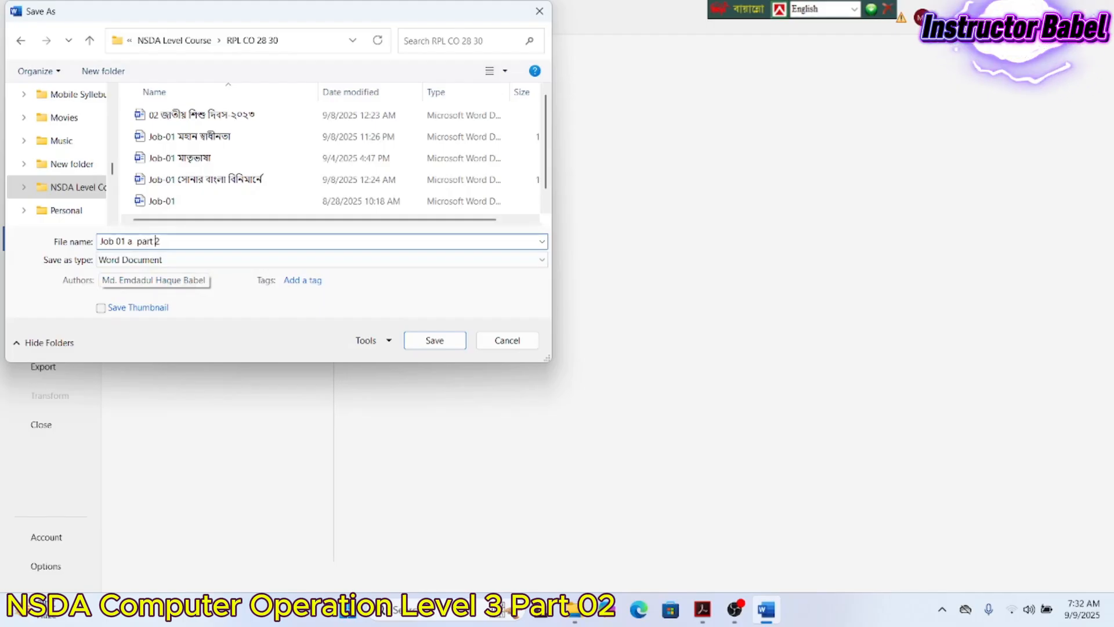
pyautogui.click(428, 339)
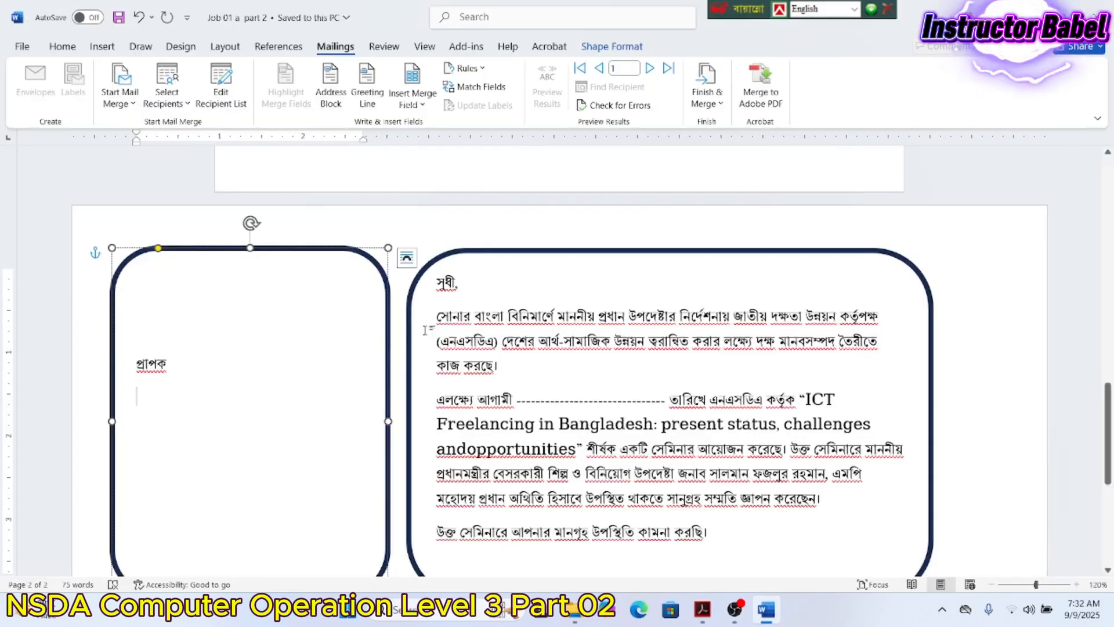